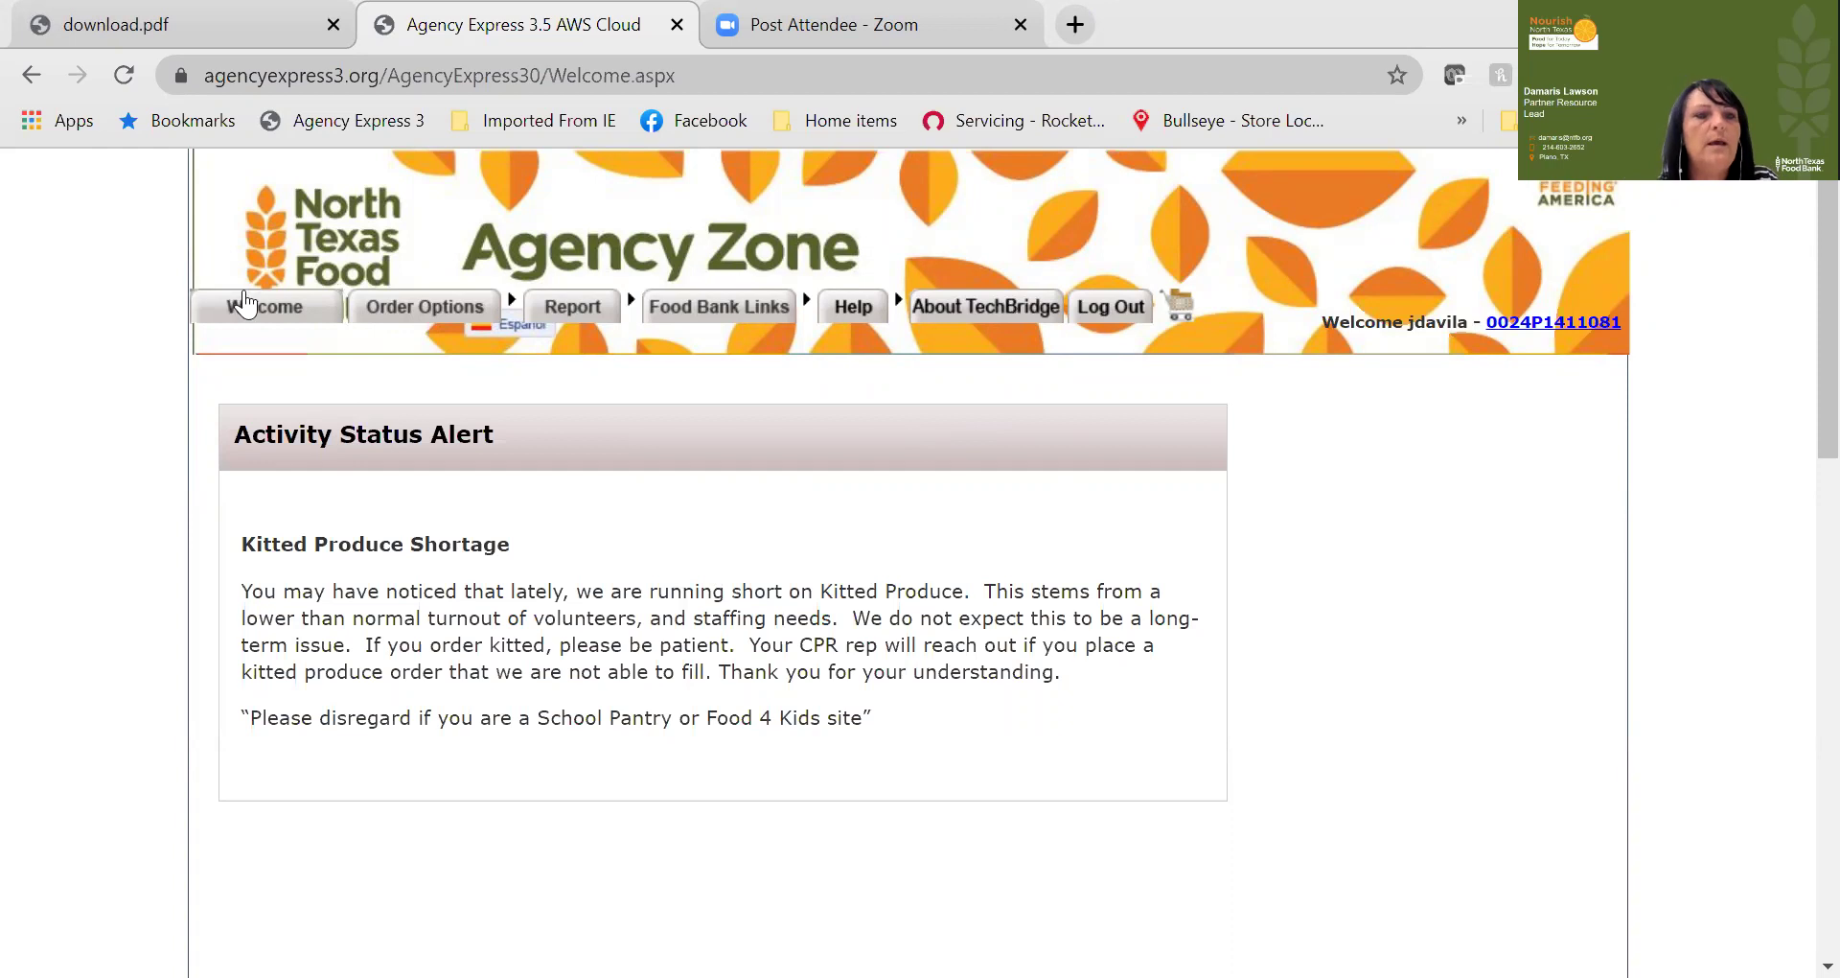
Step: Open the Order Management page listing the agency's orders
mouse_move(441, 311)
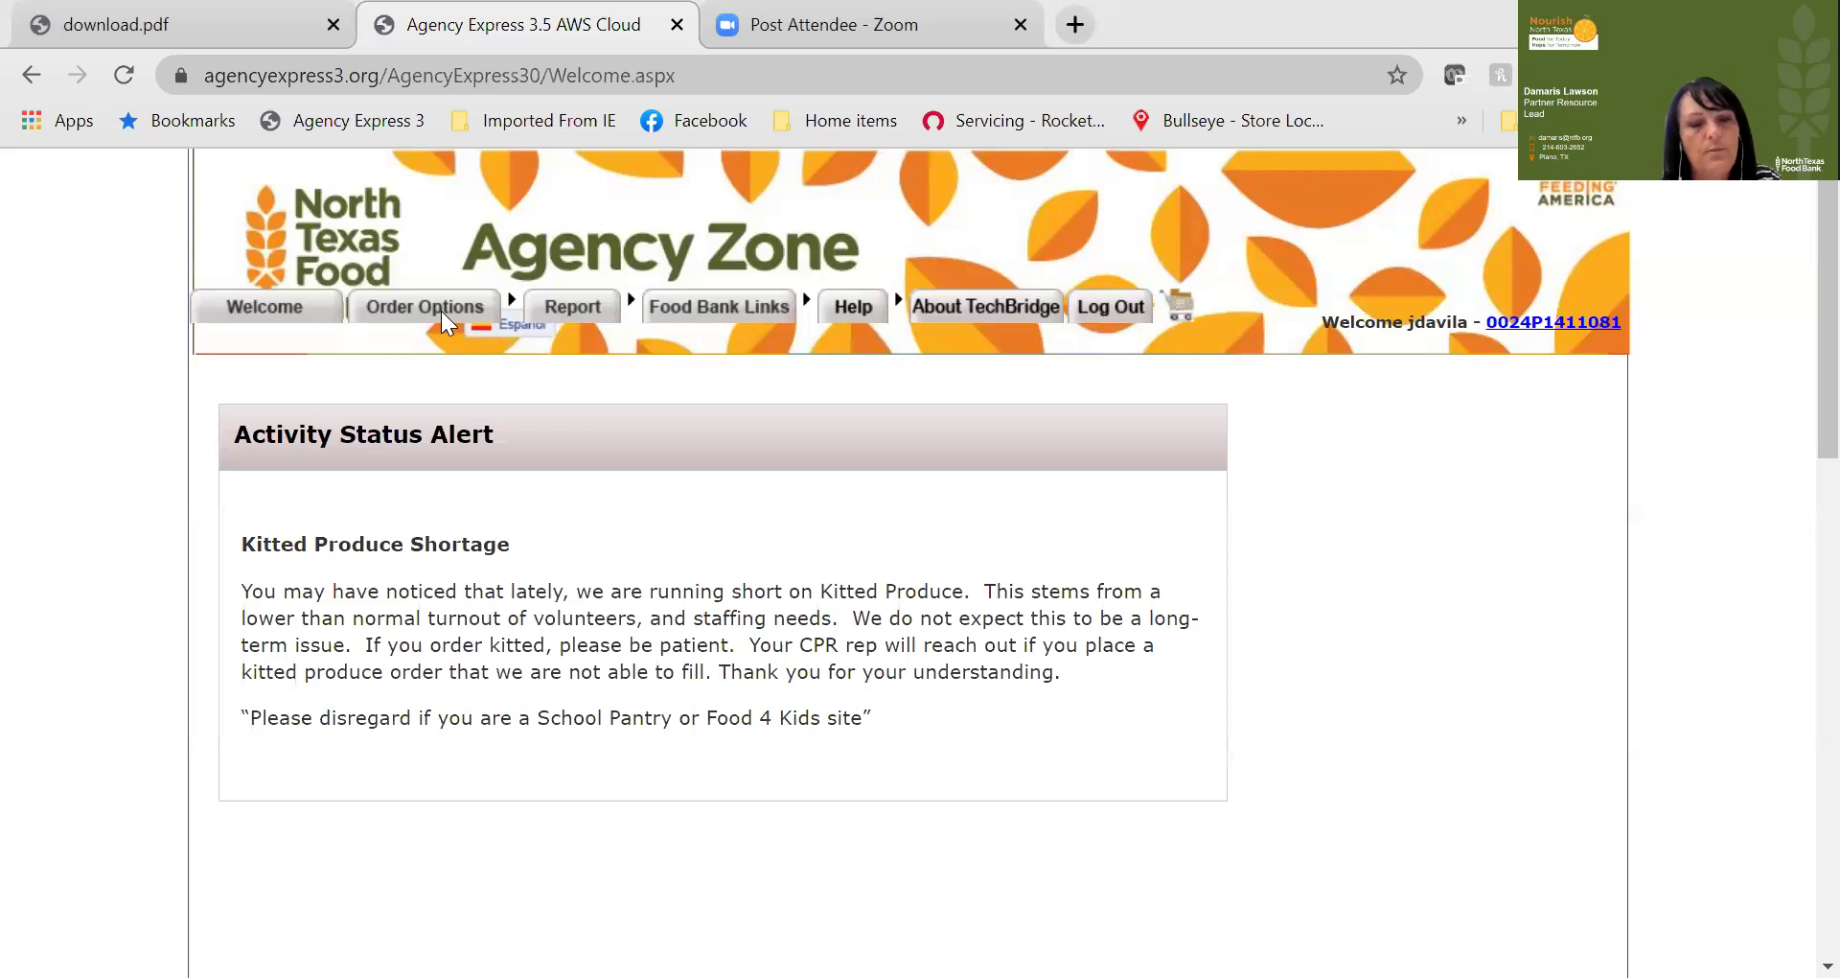
left_click_drag(440, 310, 519, 618)
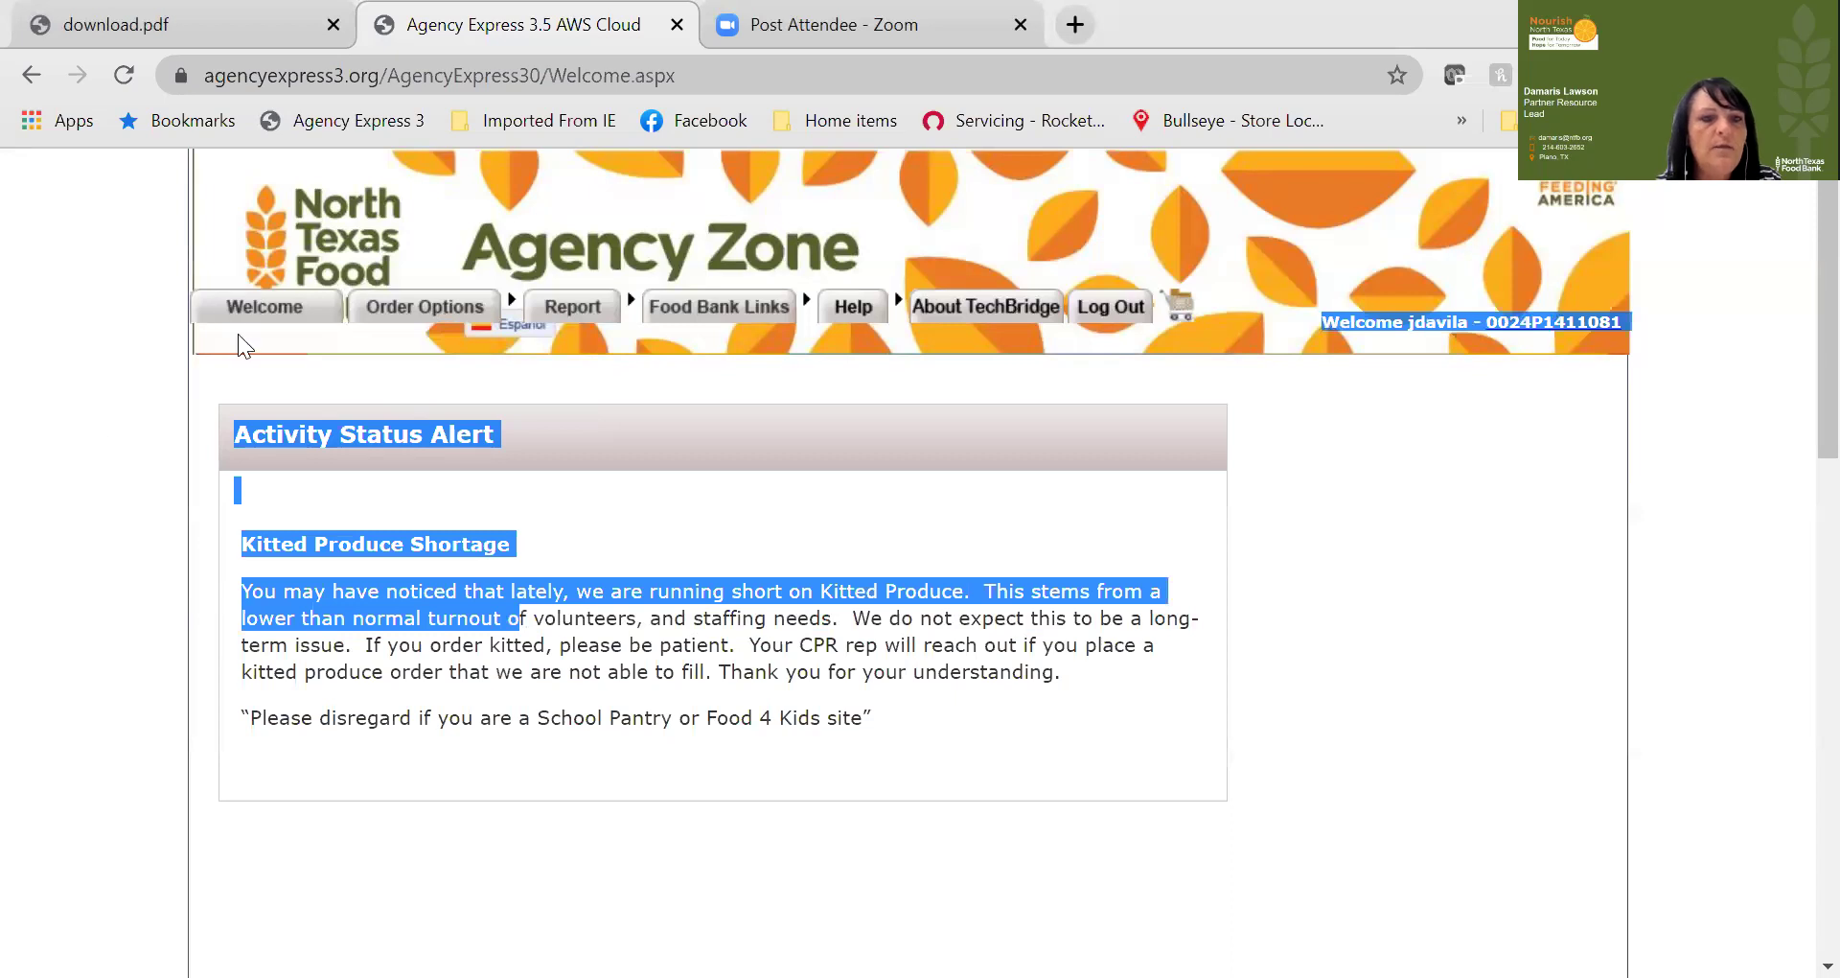
mouse_move(431, 316)
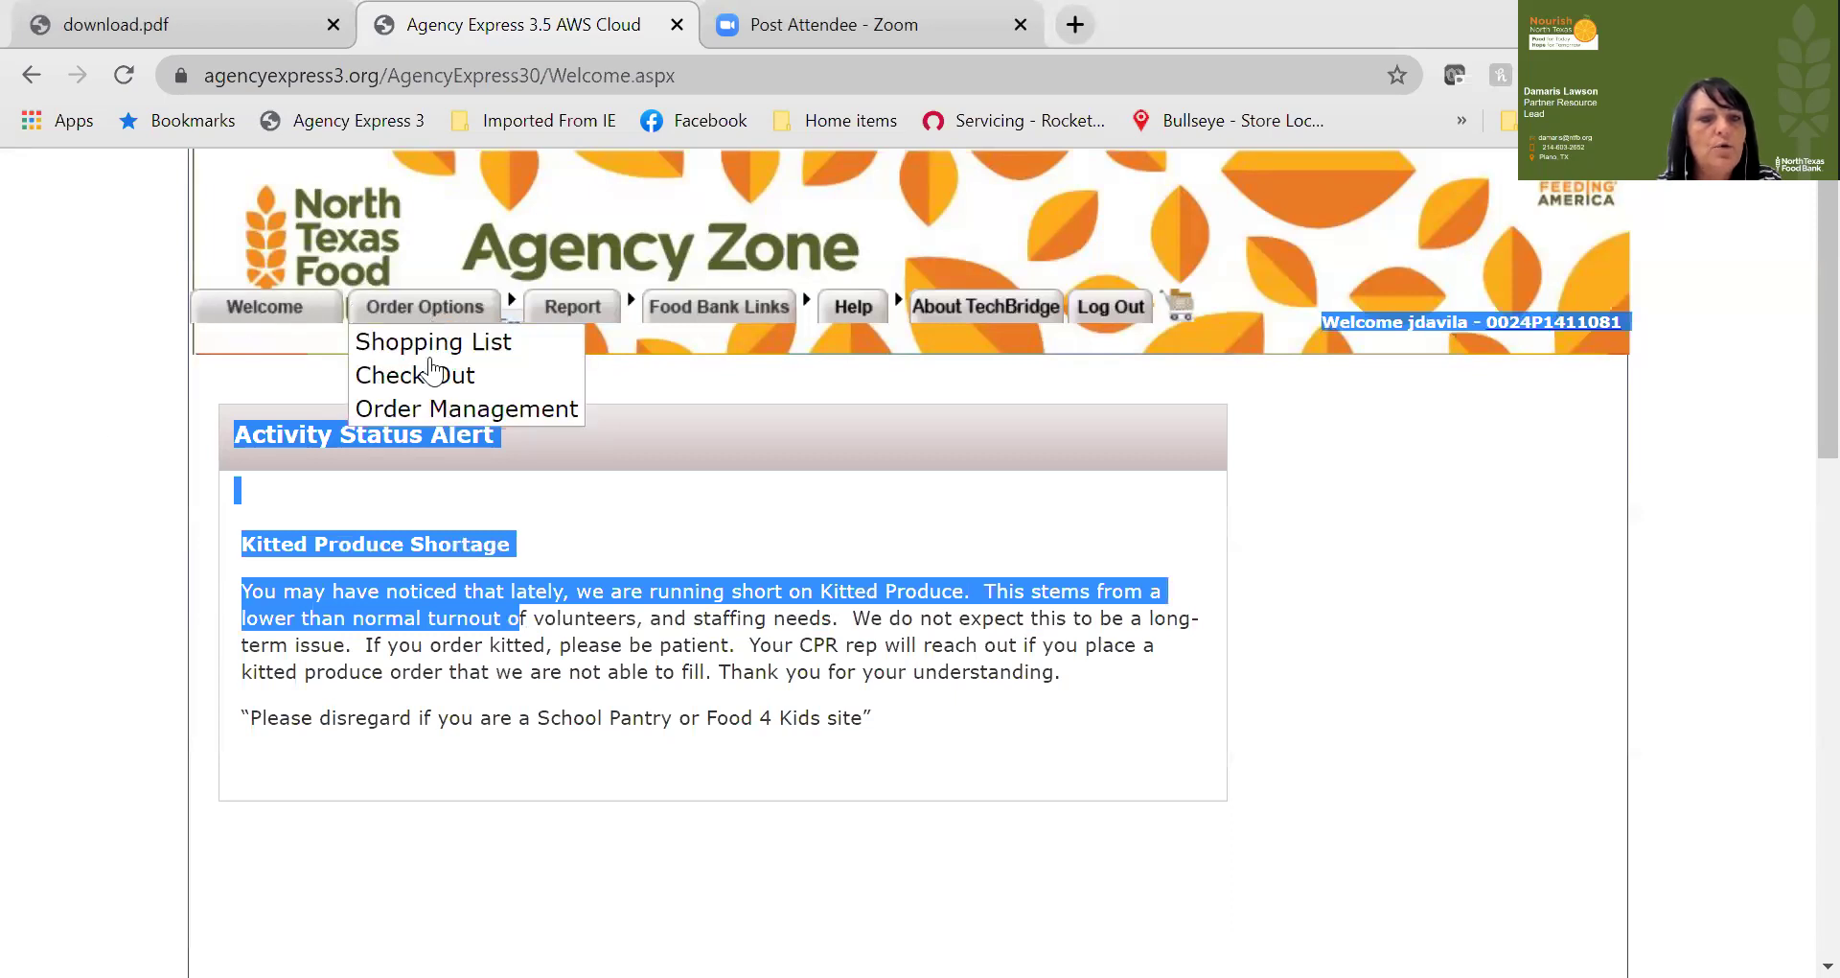
left_click(431, 412)
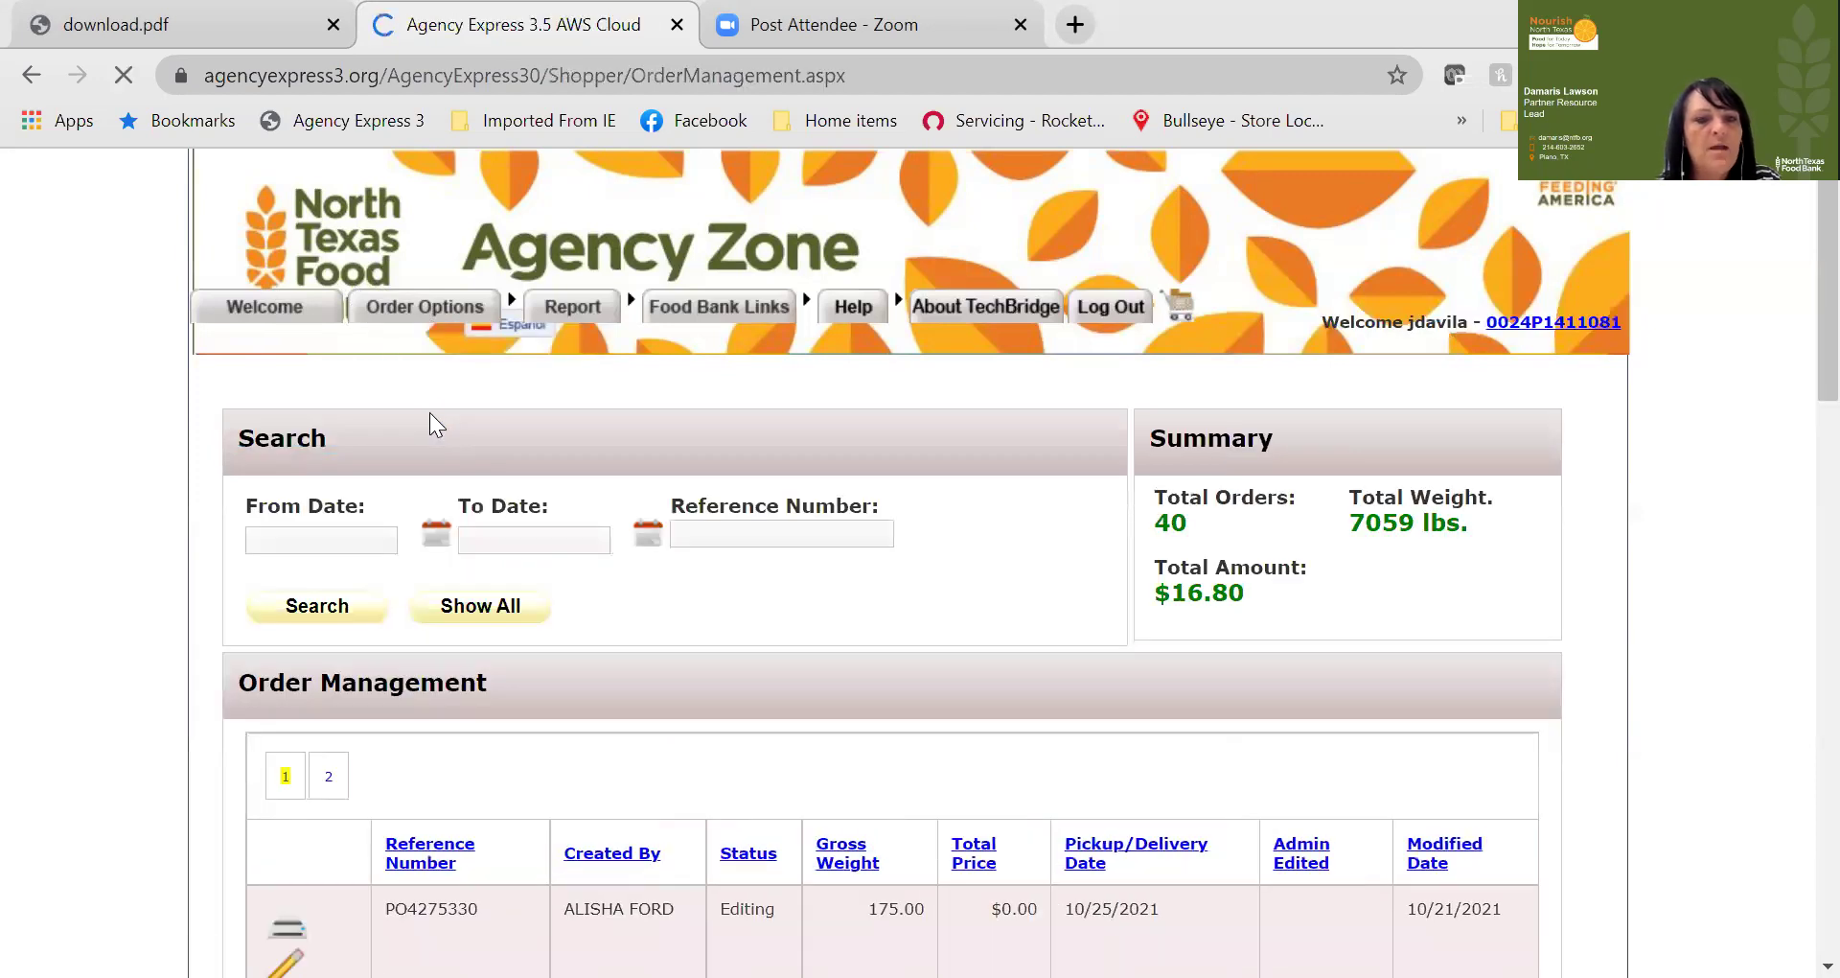
Step: Open the order with Editing status and a 10/25/2021 pickup date for editing, and acknowledge the submitted-order notice
scroll(429, 412, "down", 3)
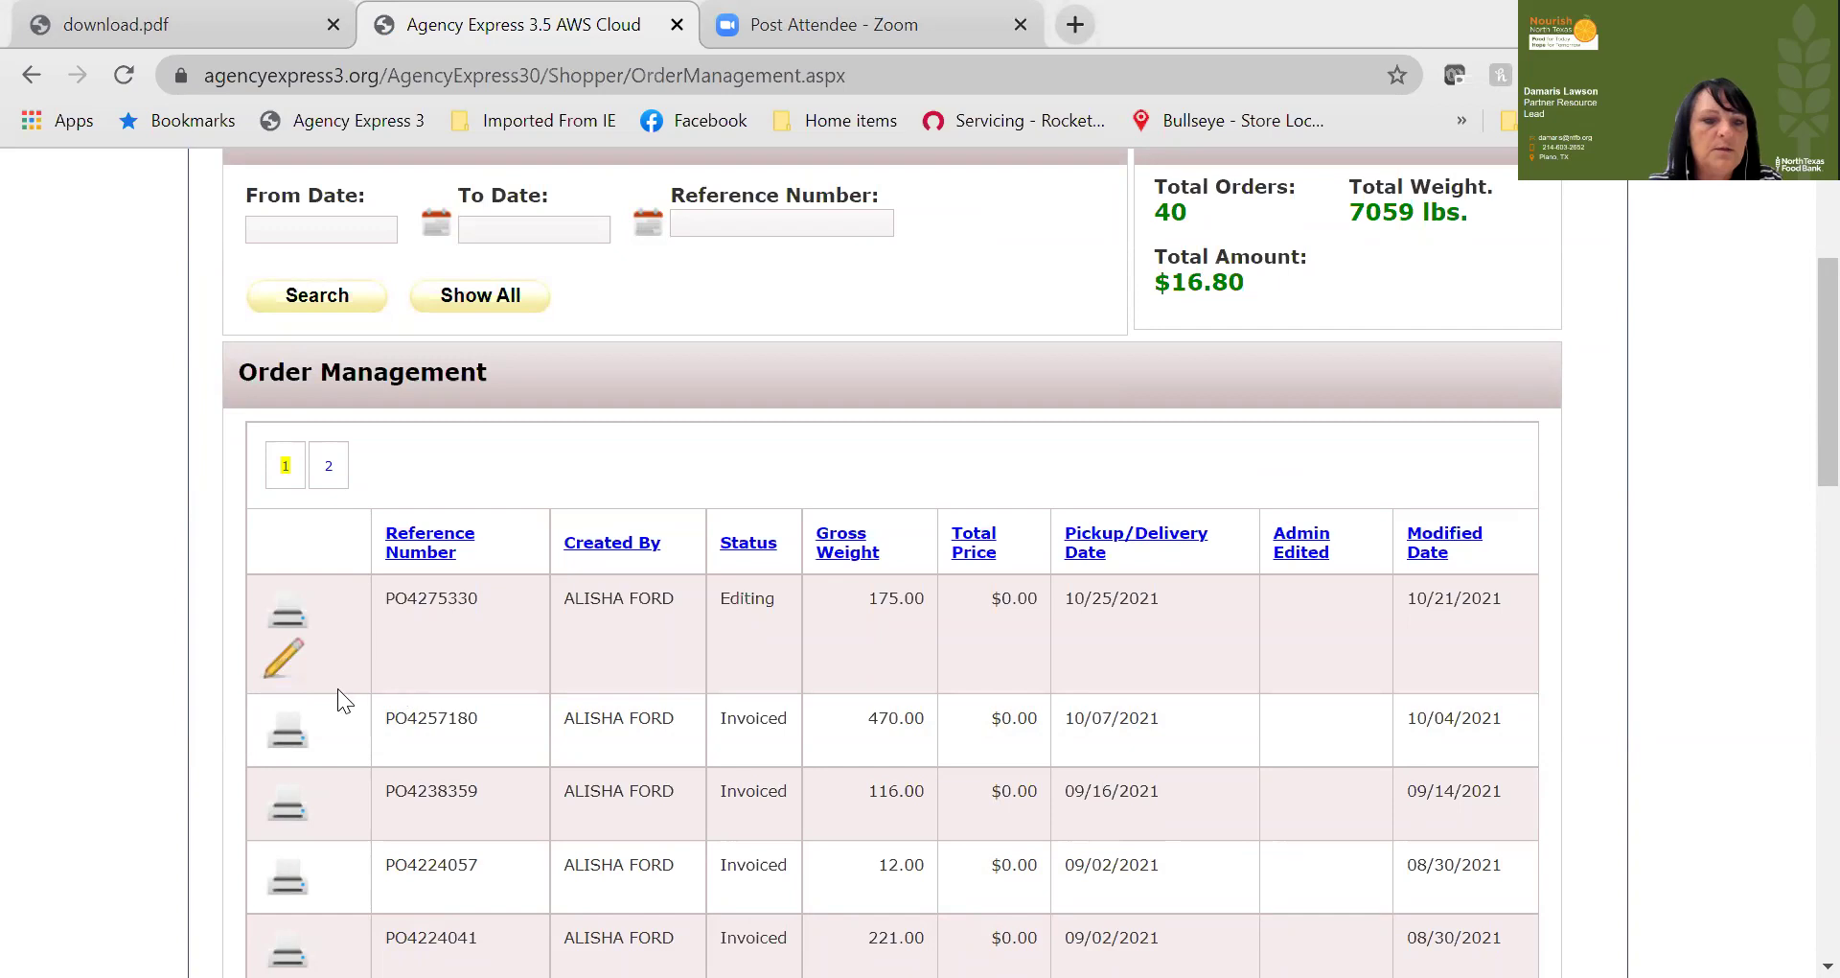
left_click(284, 663)
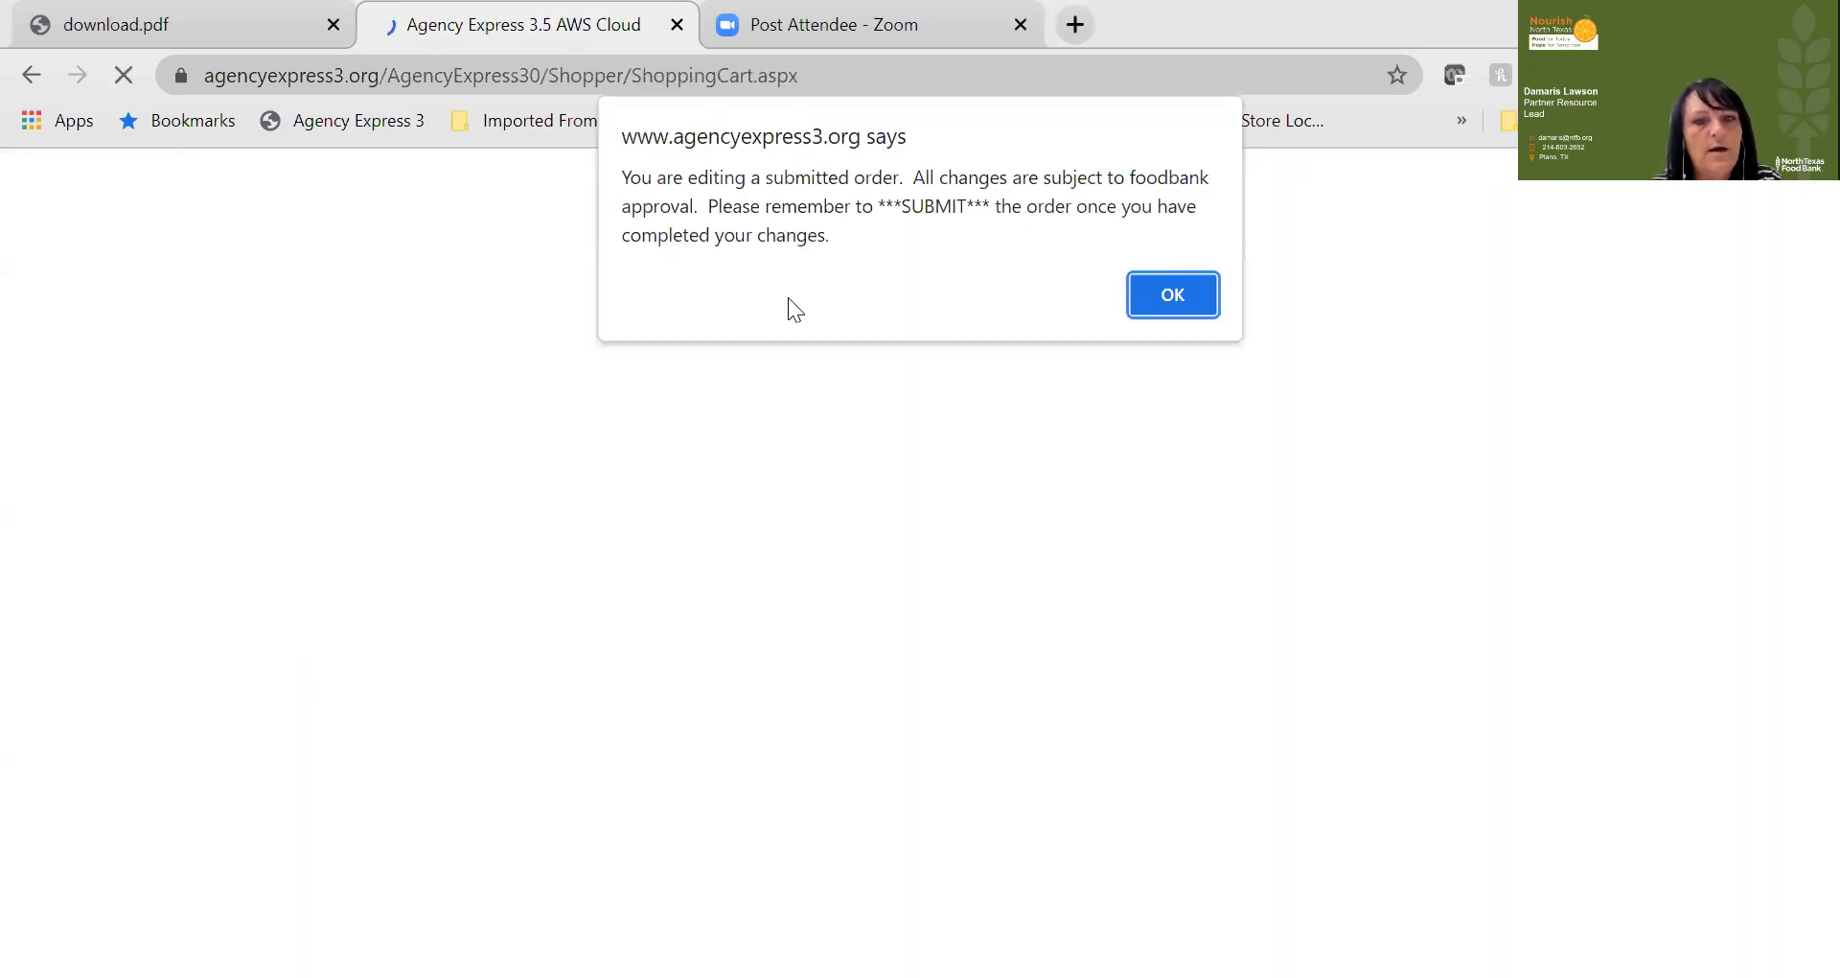
left_click(1174, 295)
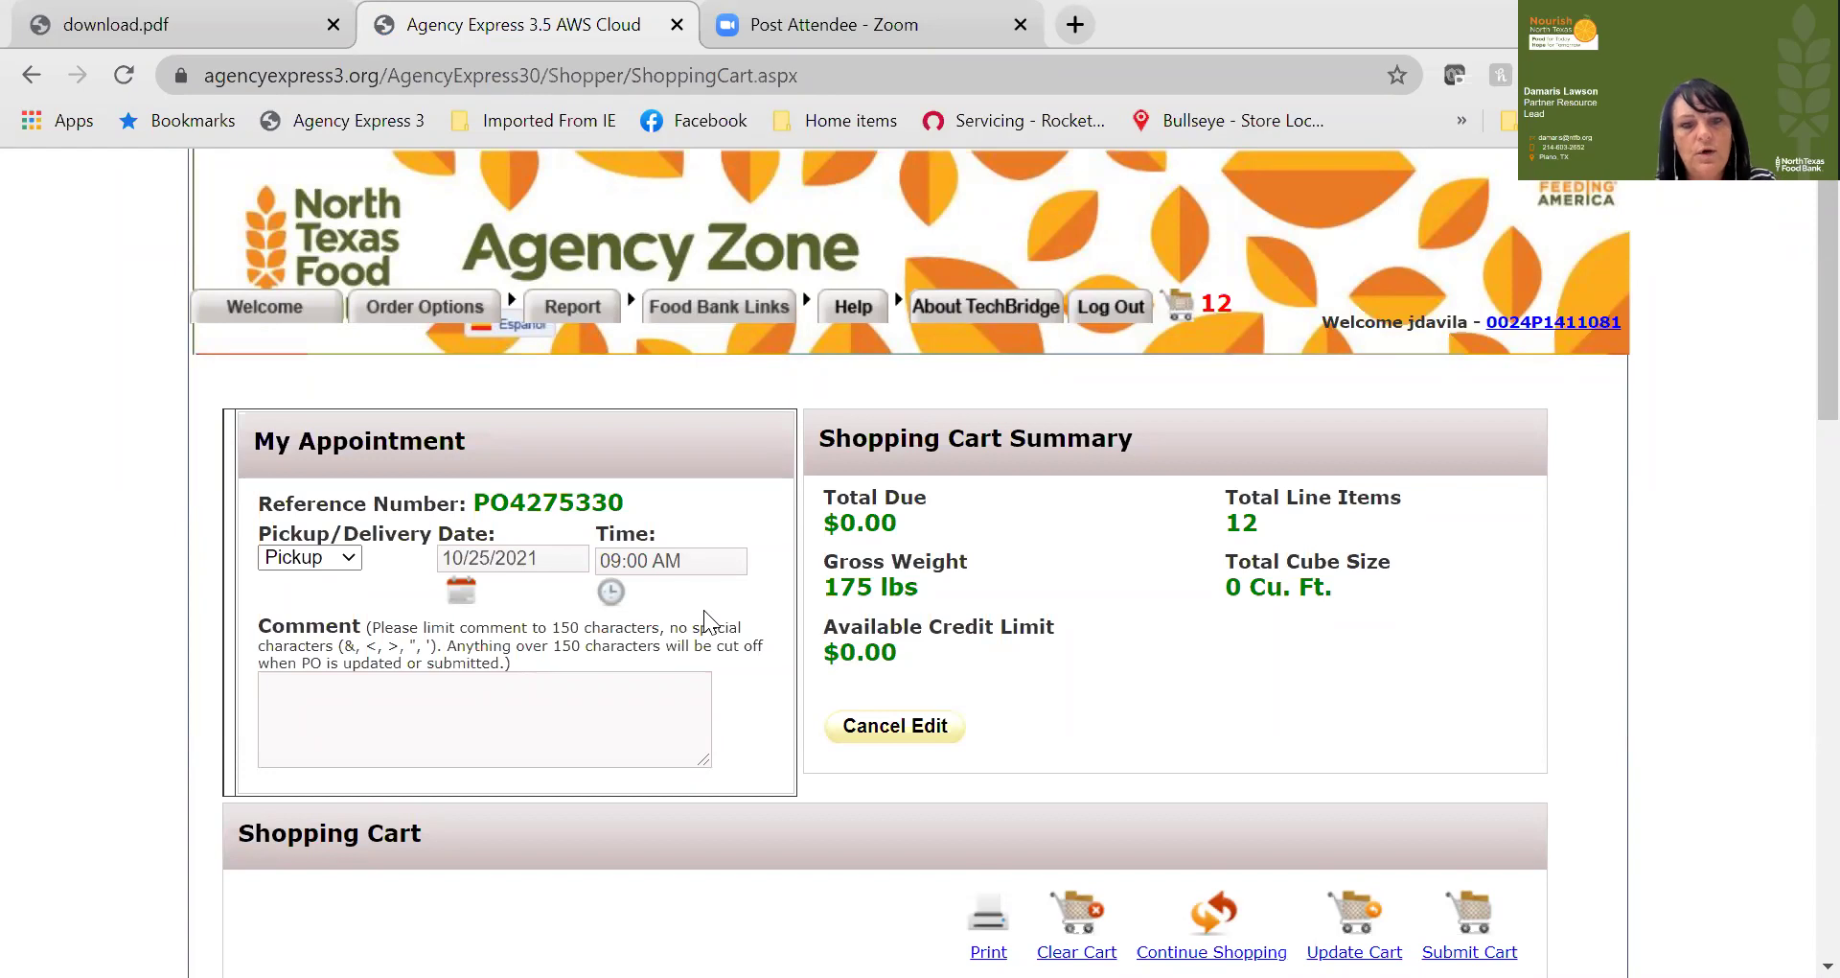
Step: Set the English muffins order quantity to 3 and update the cart, dismissing the pickup date alert
scroll(703, 611, "down", 2)
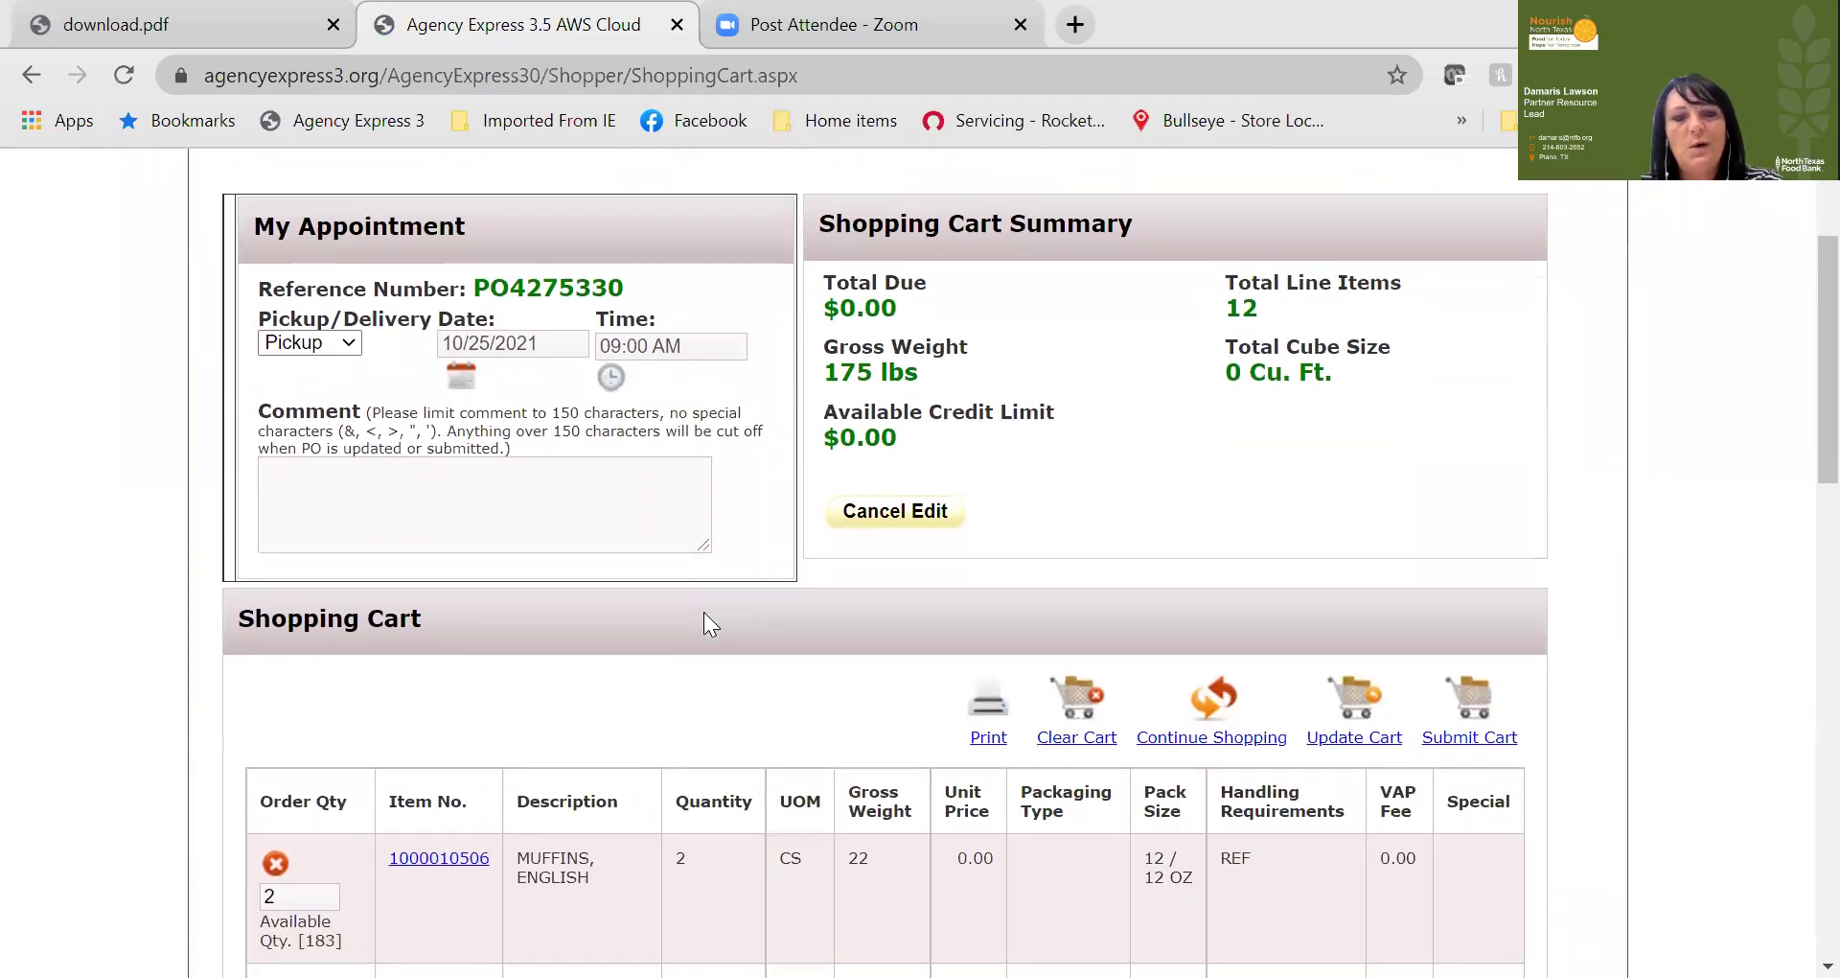
scroll(704, 614, "down", 3)
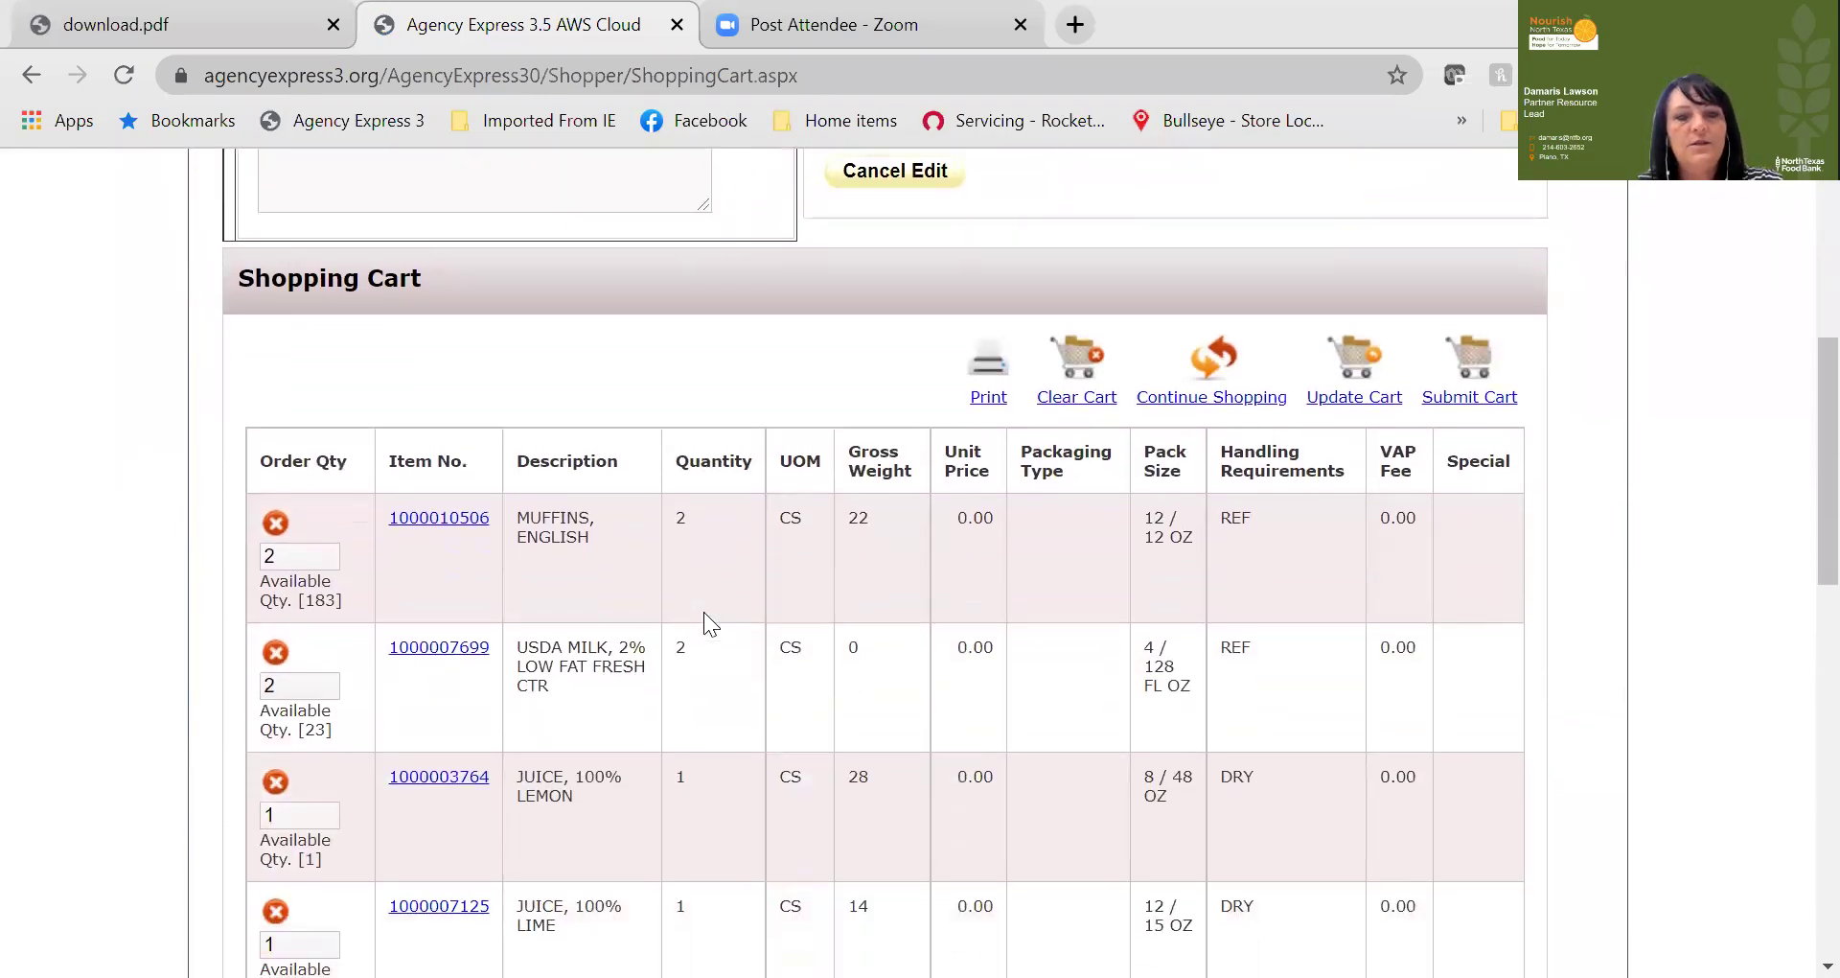
scroll(704, 611, "down", 2)
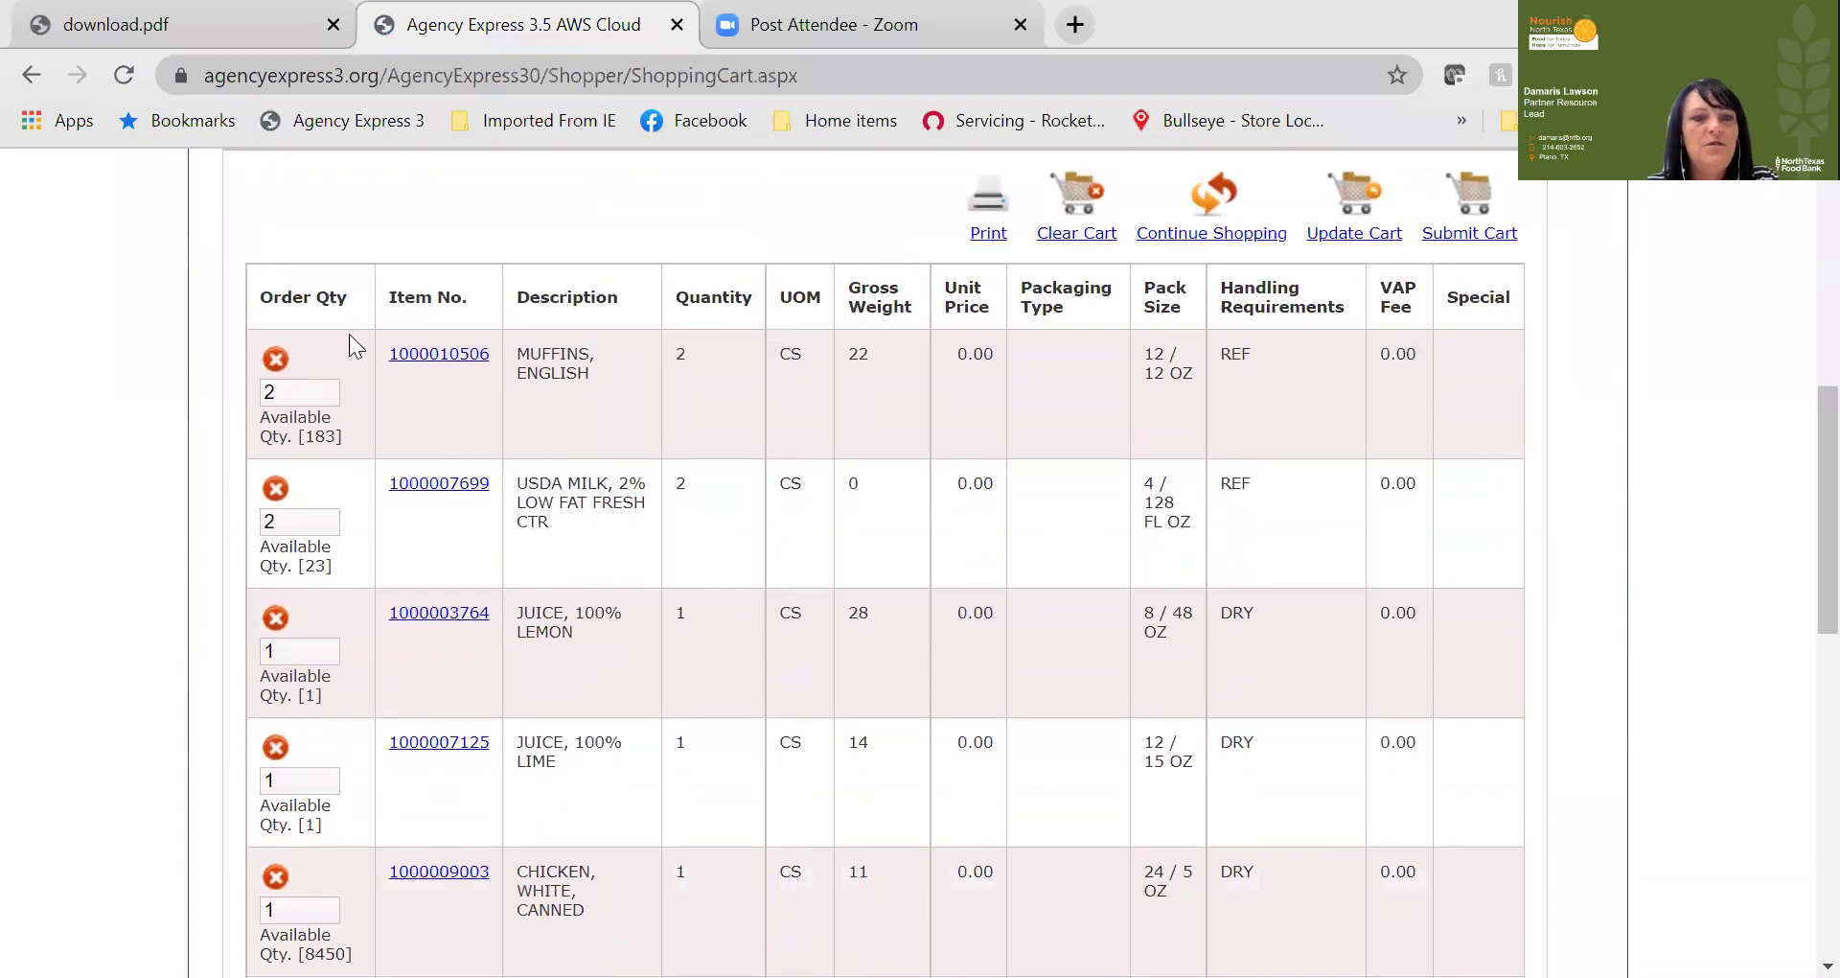
left_click(280, 392)
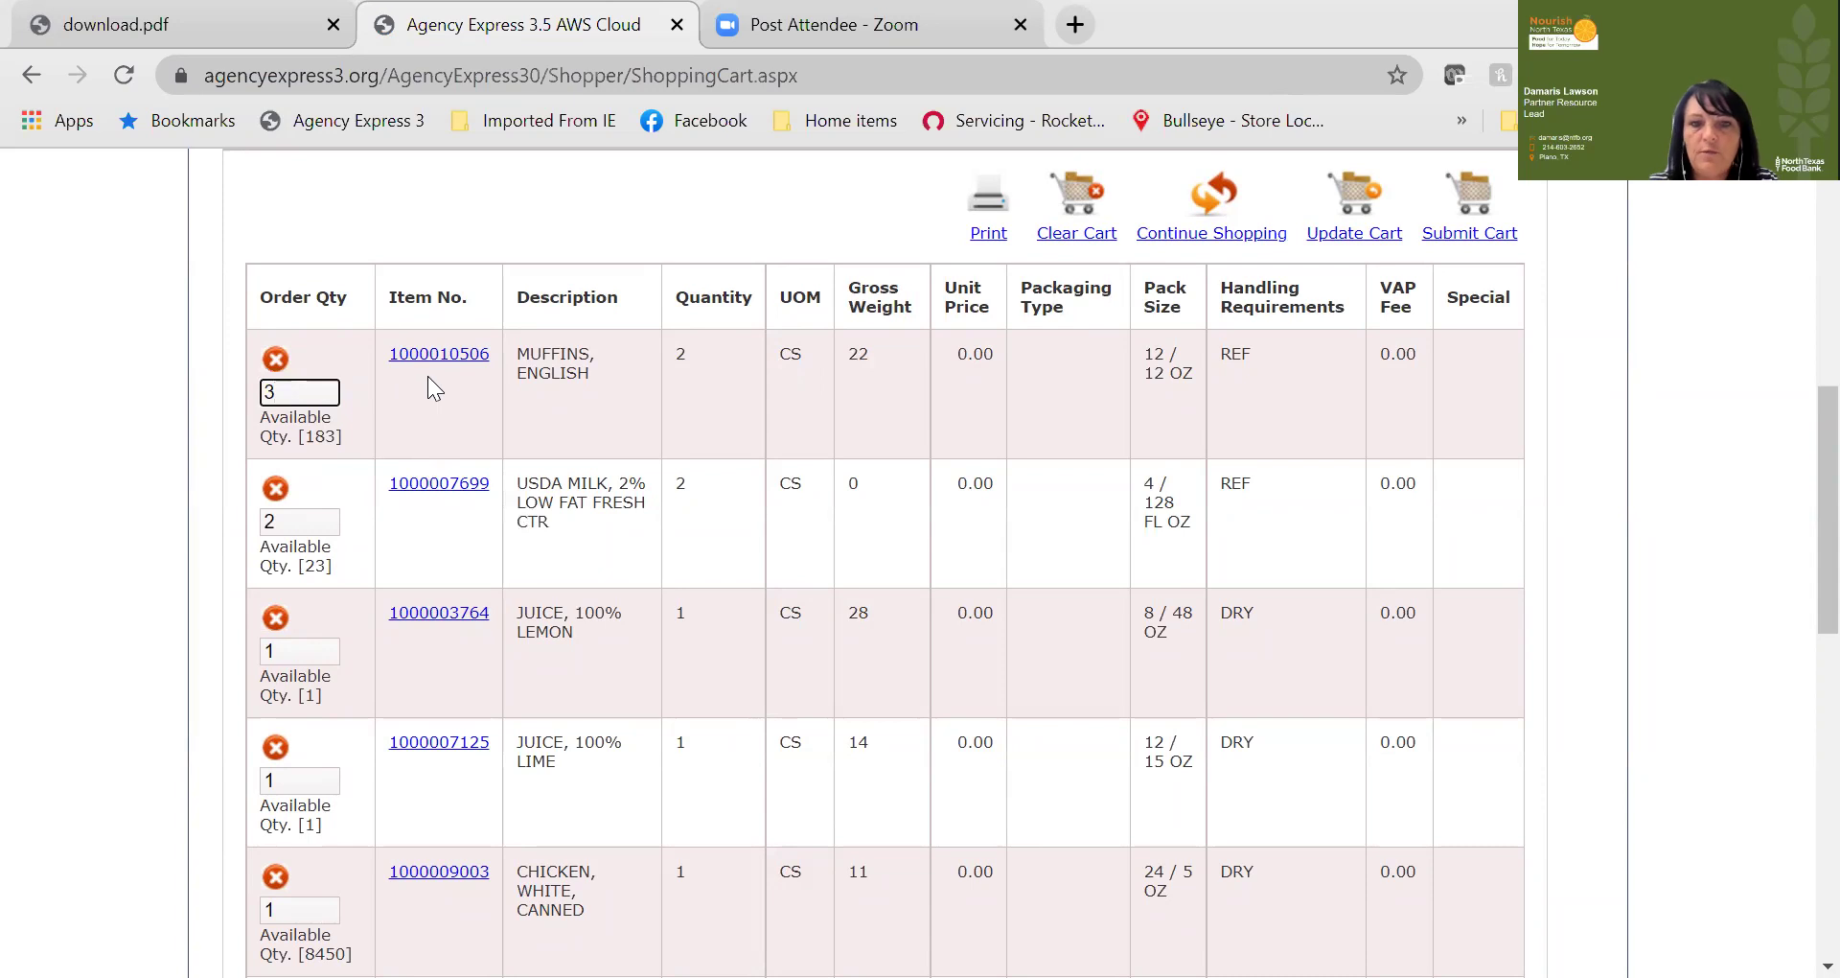
scroll(428, 376, "up", 3)
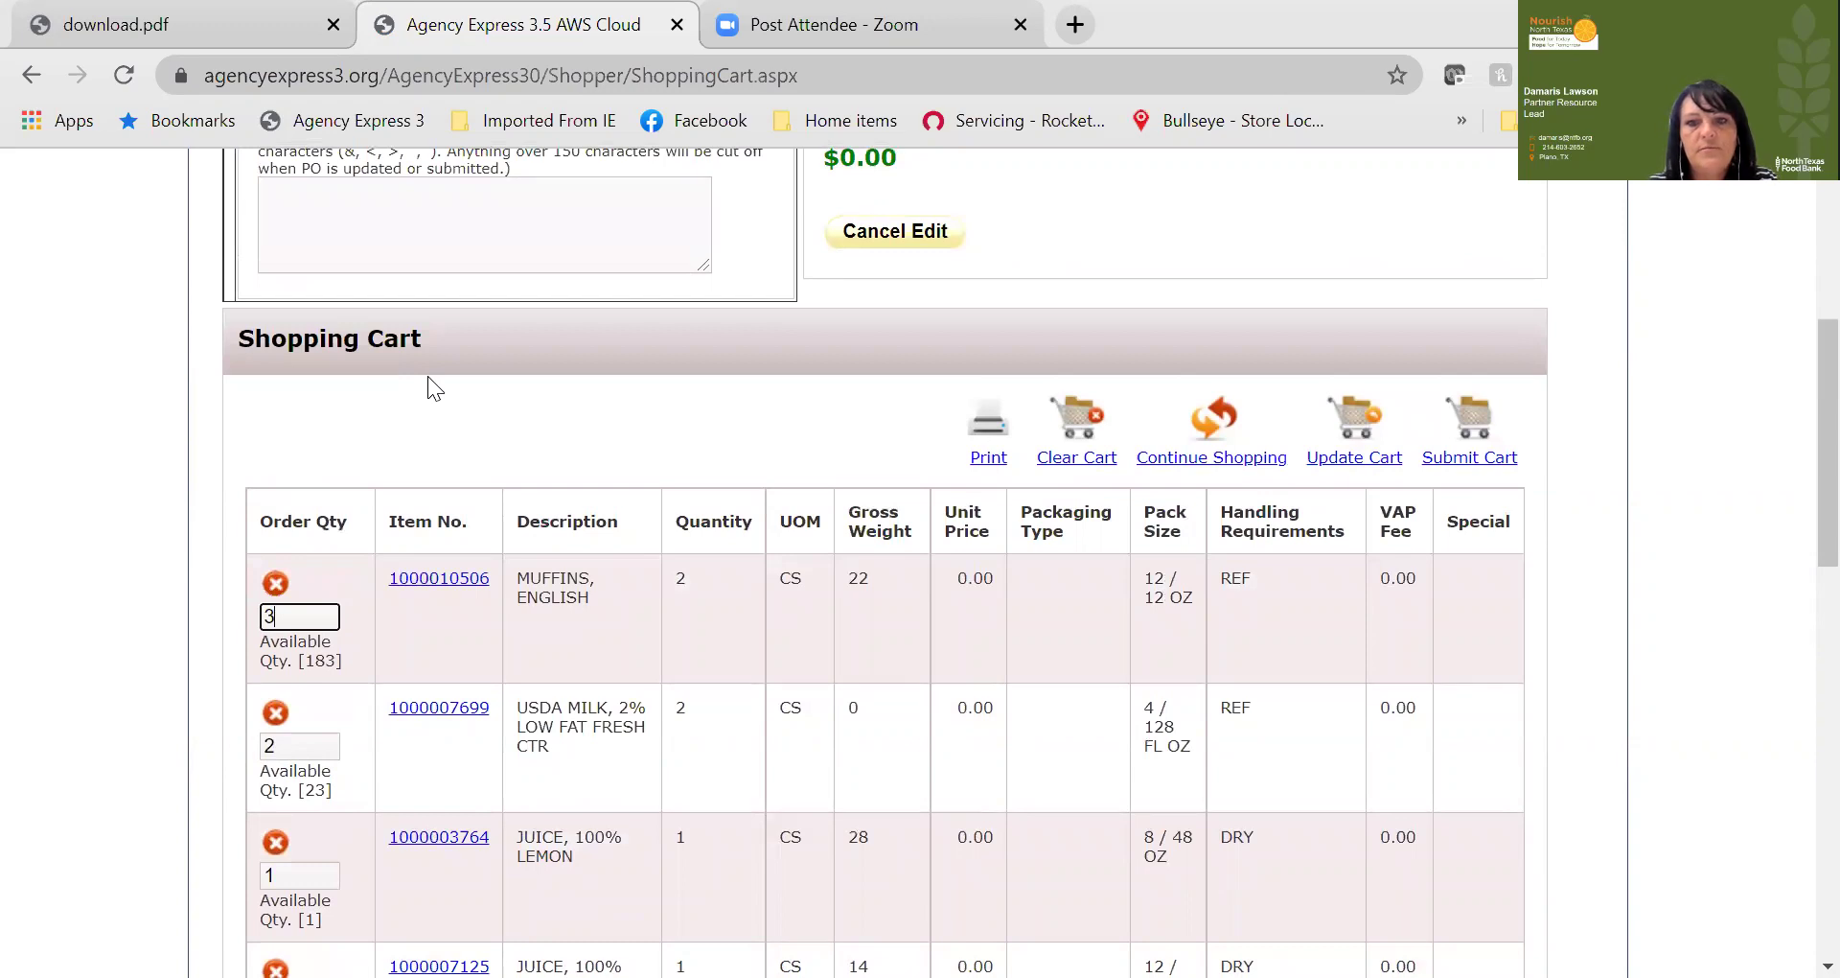
left_click(1292, 297)
scroll(1095, 326, "down", 2)
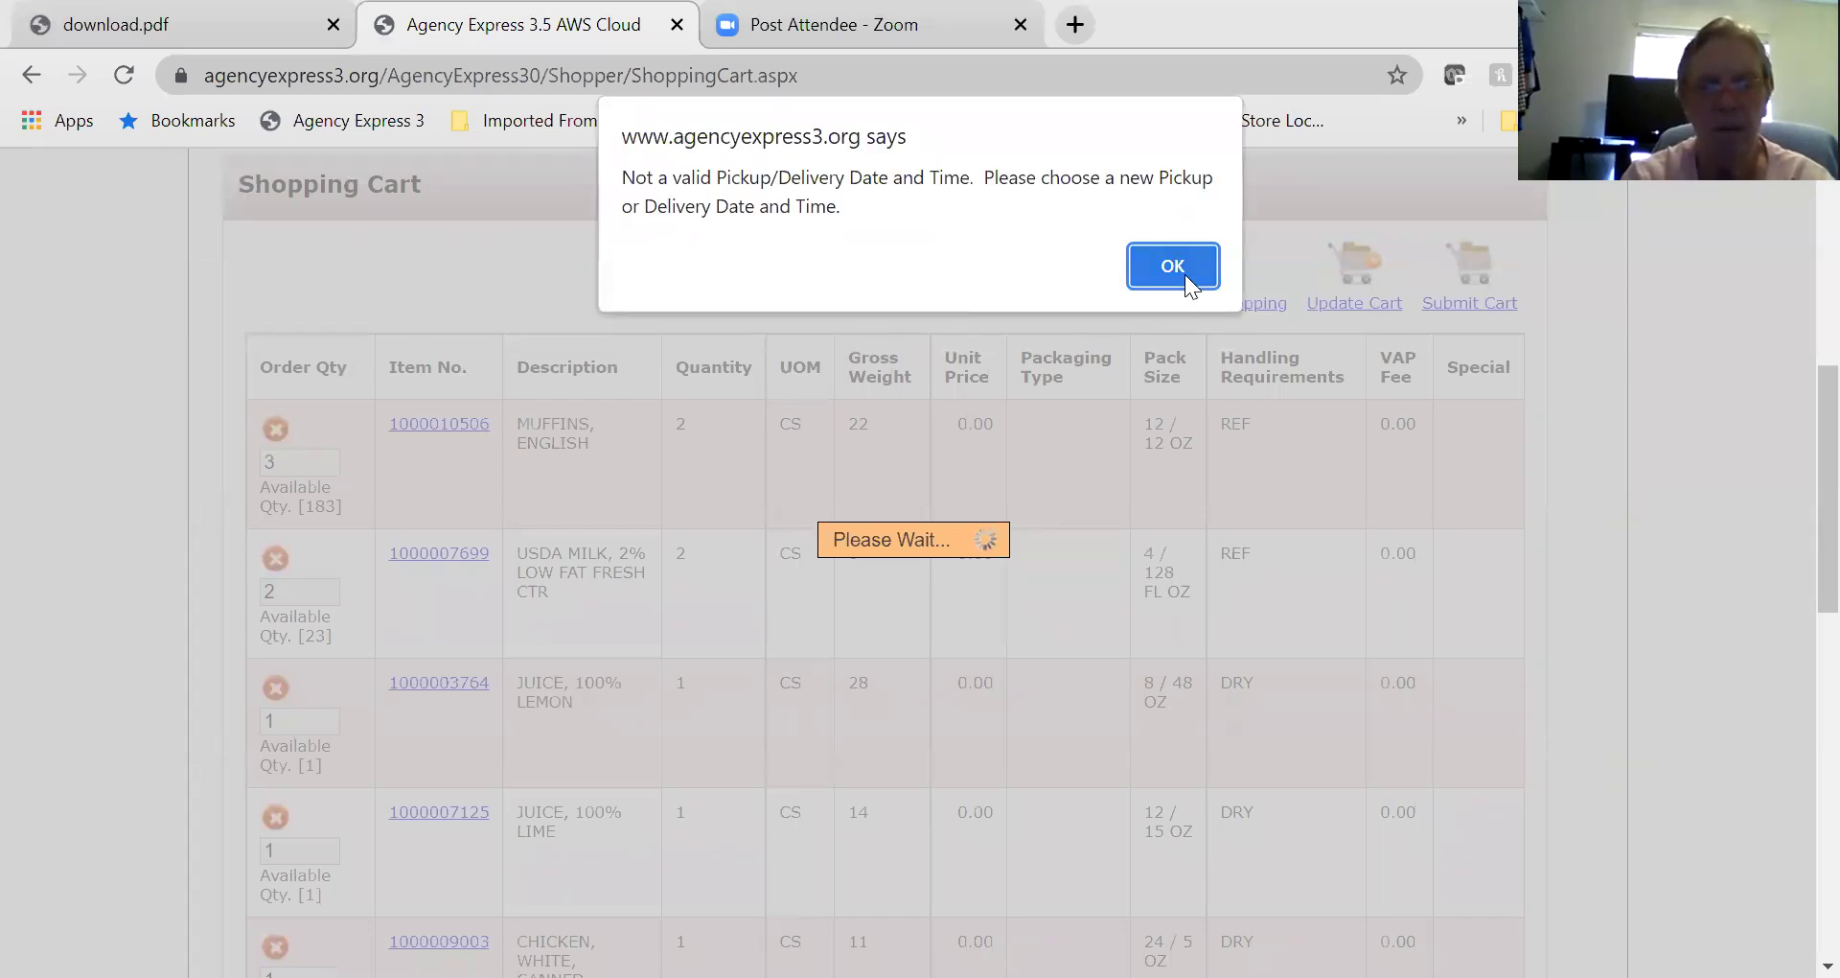
left_click(1173, 266)
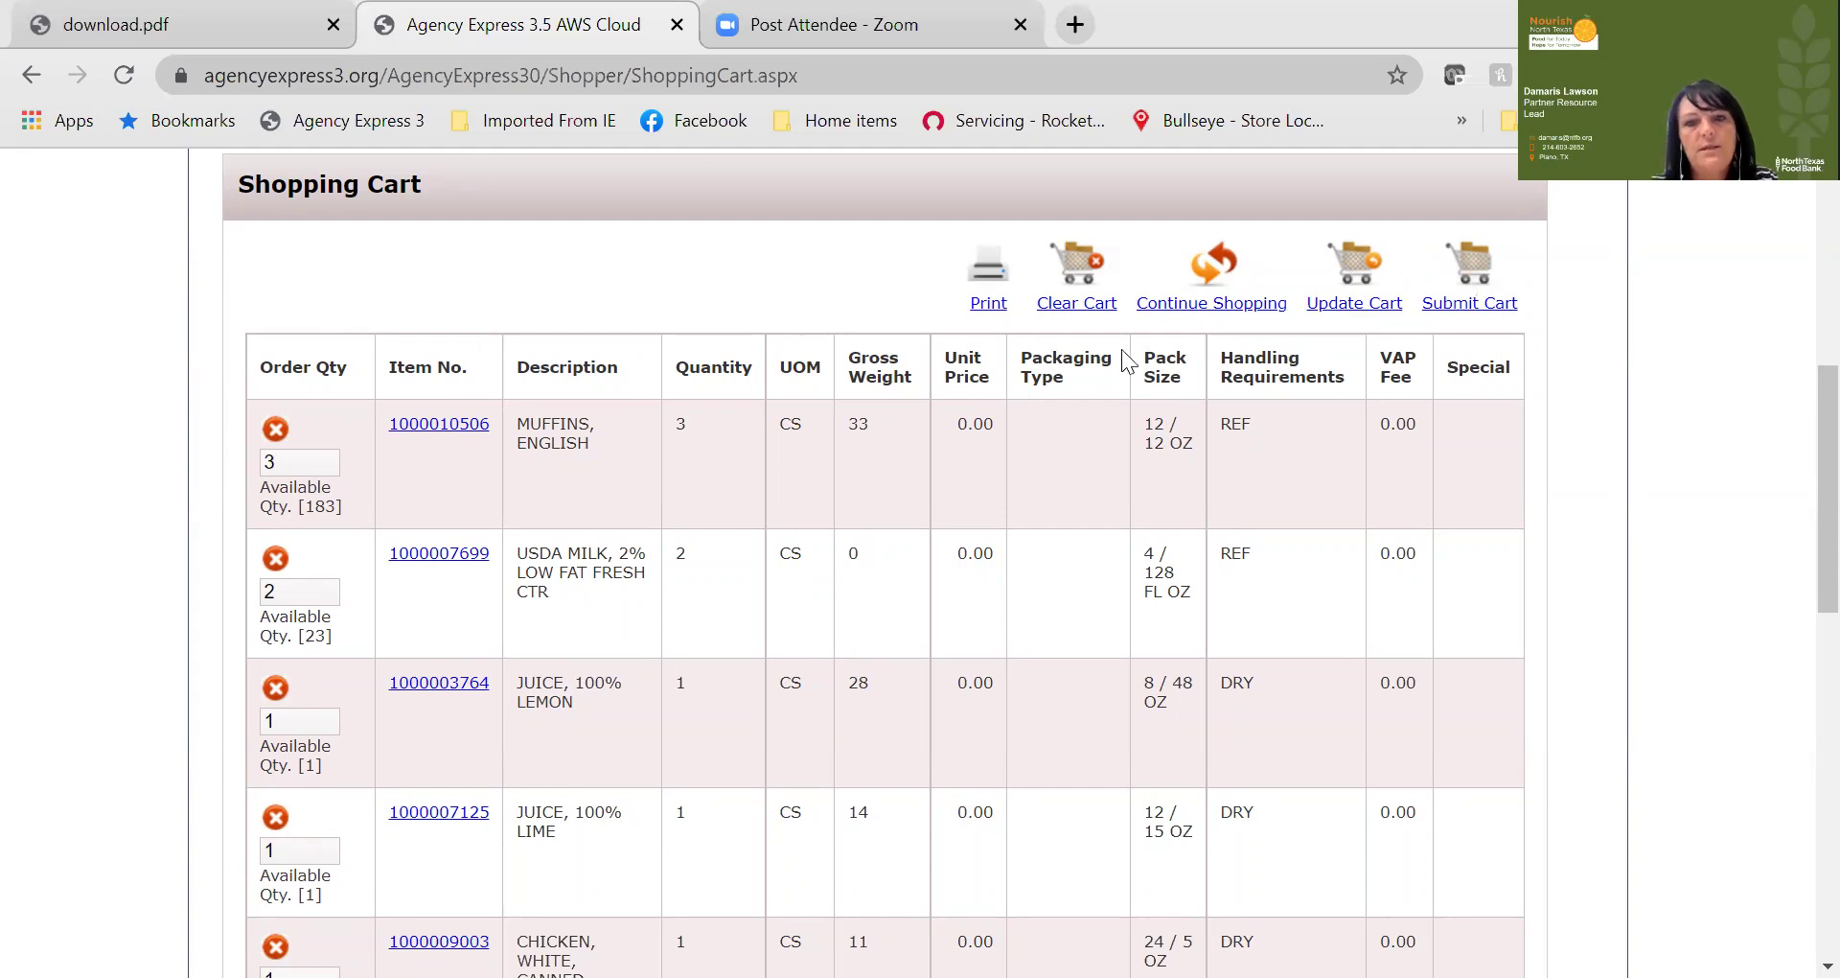
Step: Continue shopping and add 2 cases of the roasted almond butter to the order's cart
left_click(1211, 288)
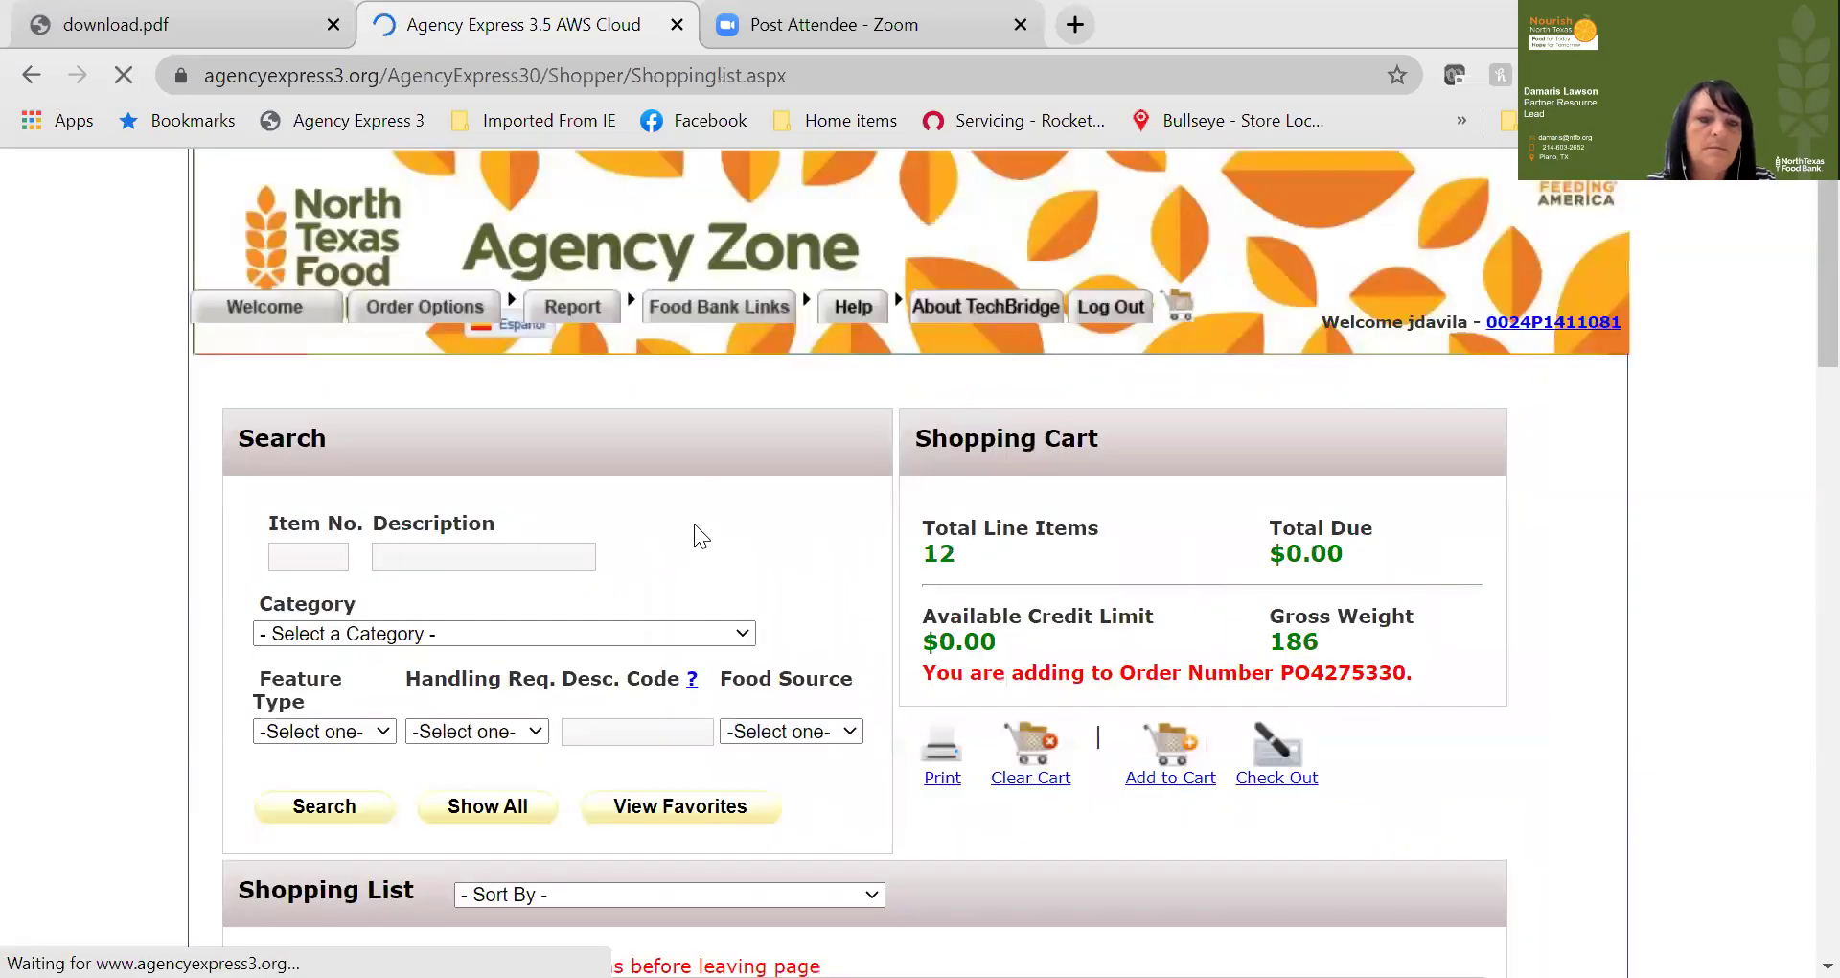
scroll(677, 564, "down", 7)
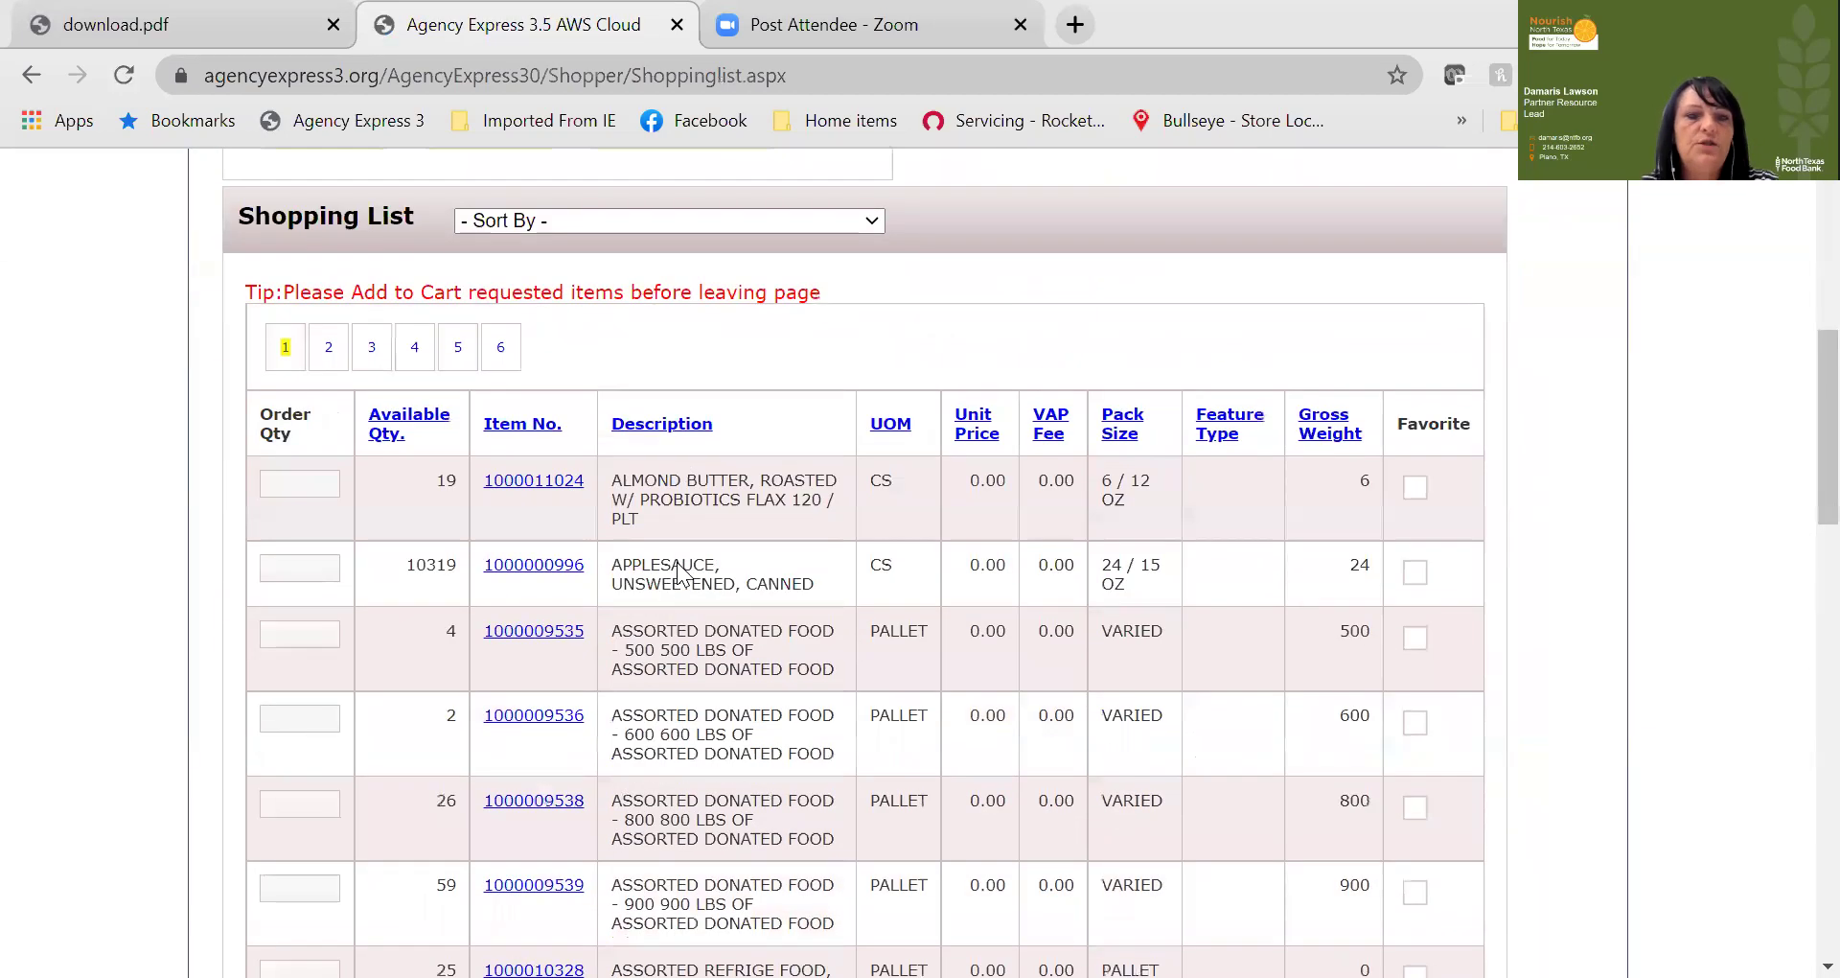
scroll(675, 561, "down", 2)
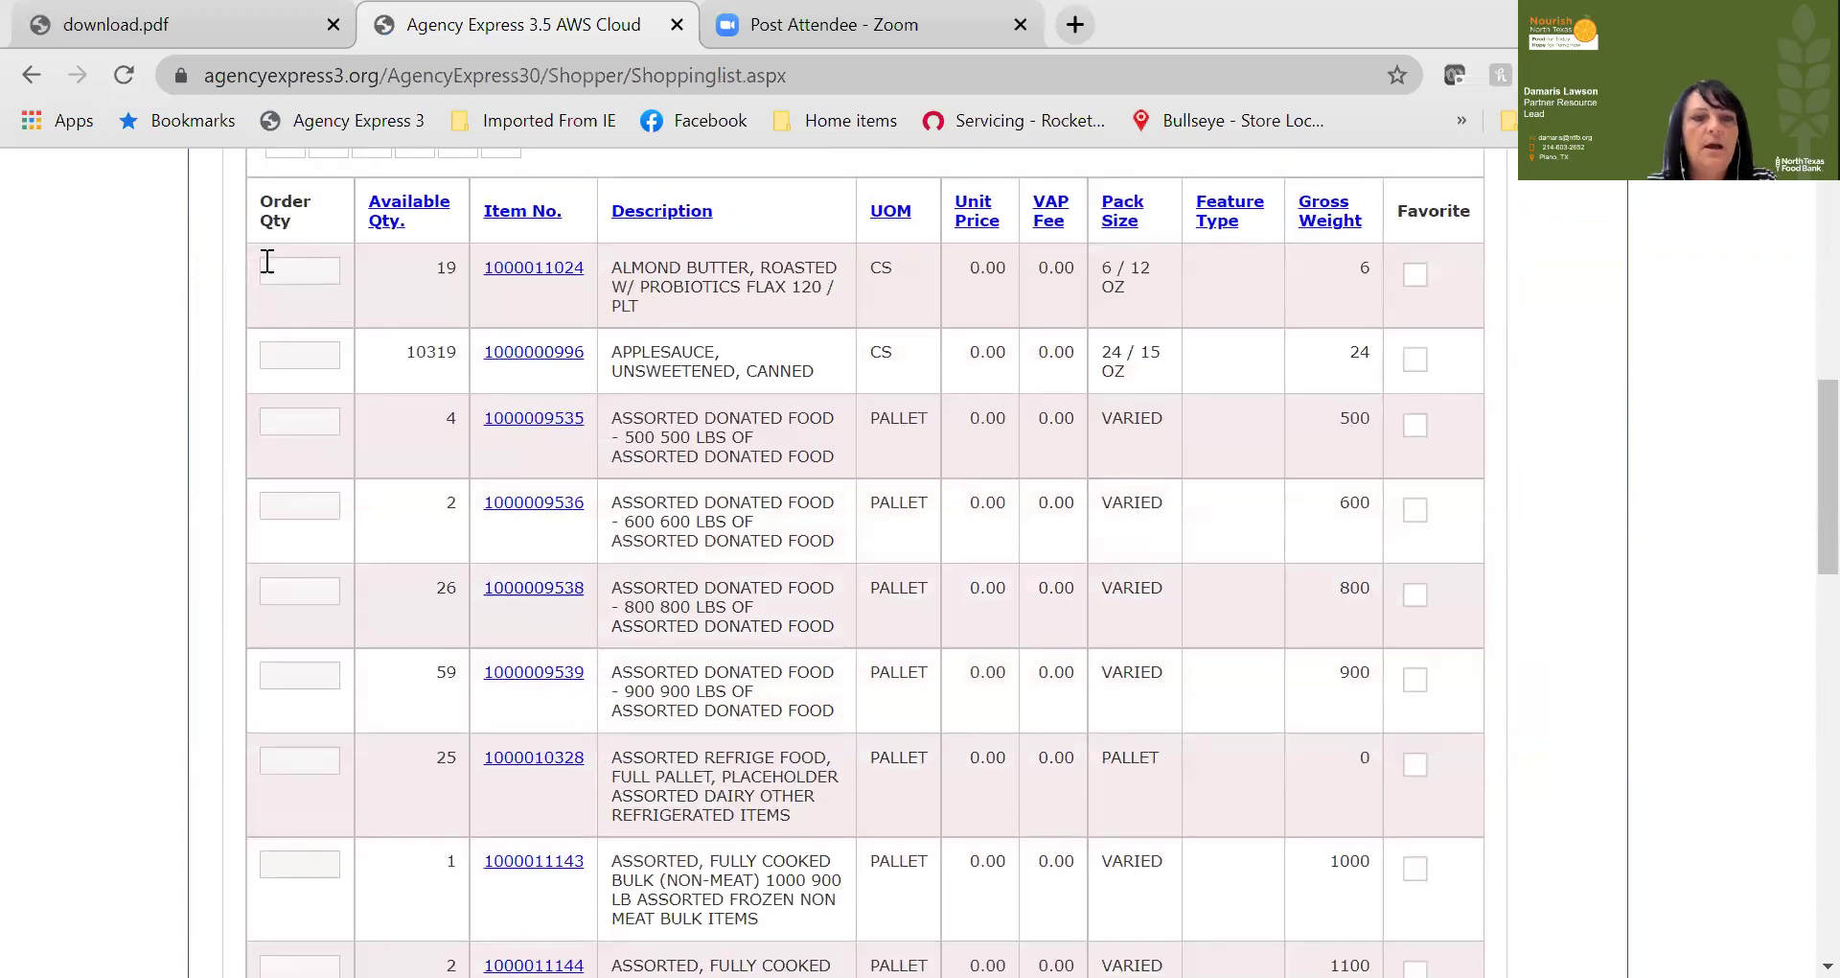
left_click(292, 271)
type("2")
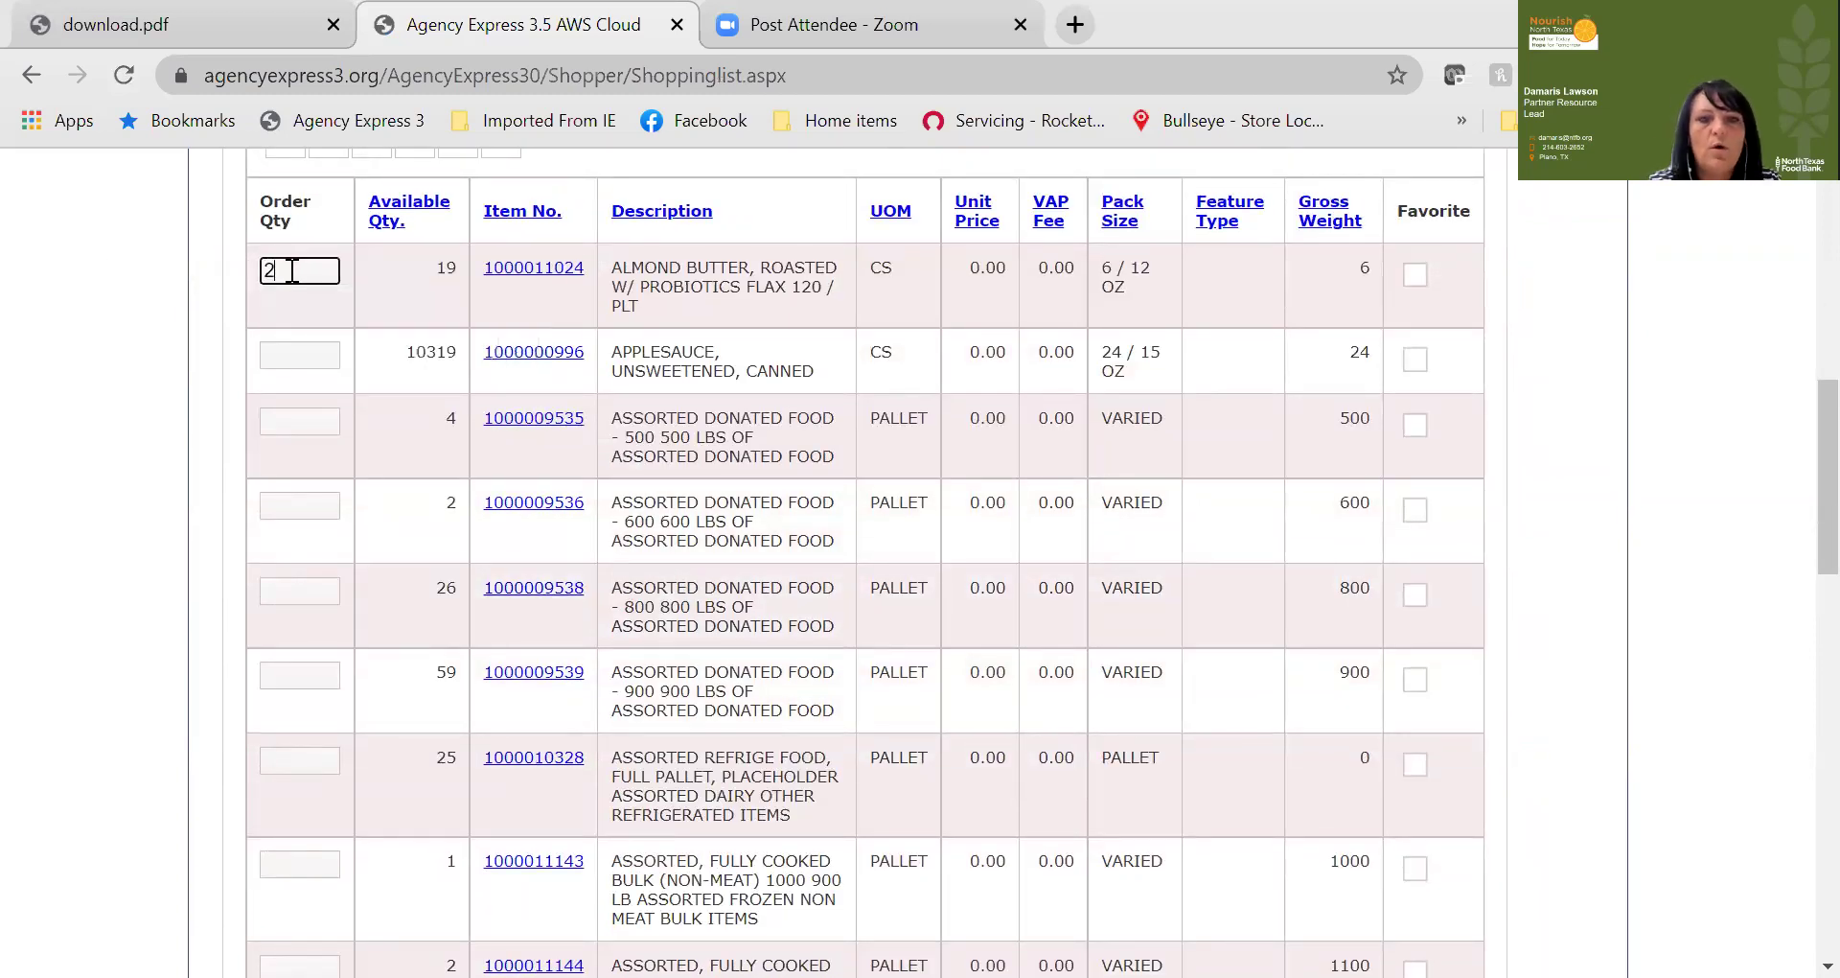
scroll(292, 271, "up", 3)
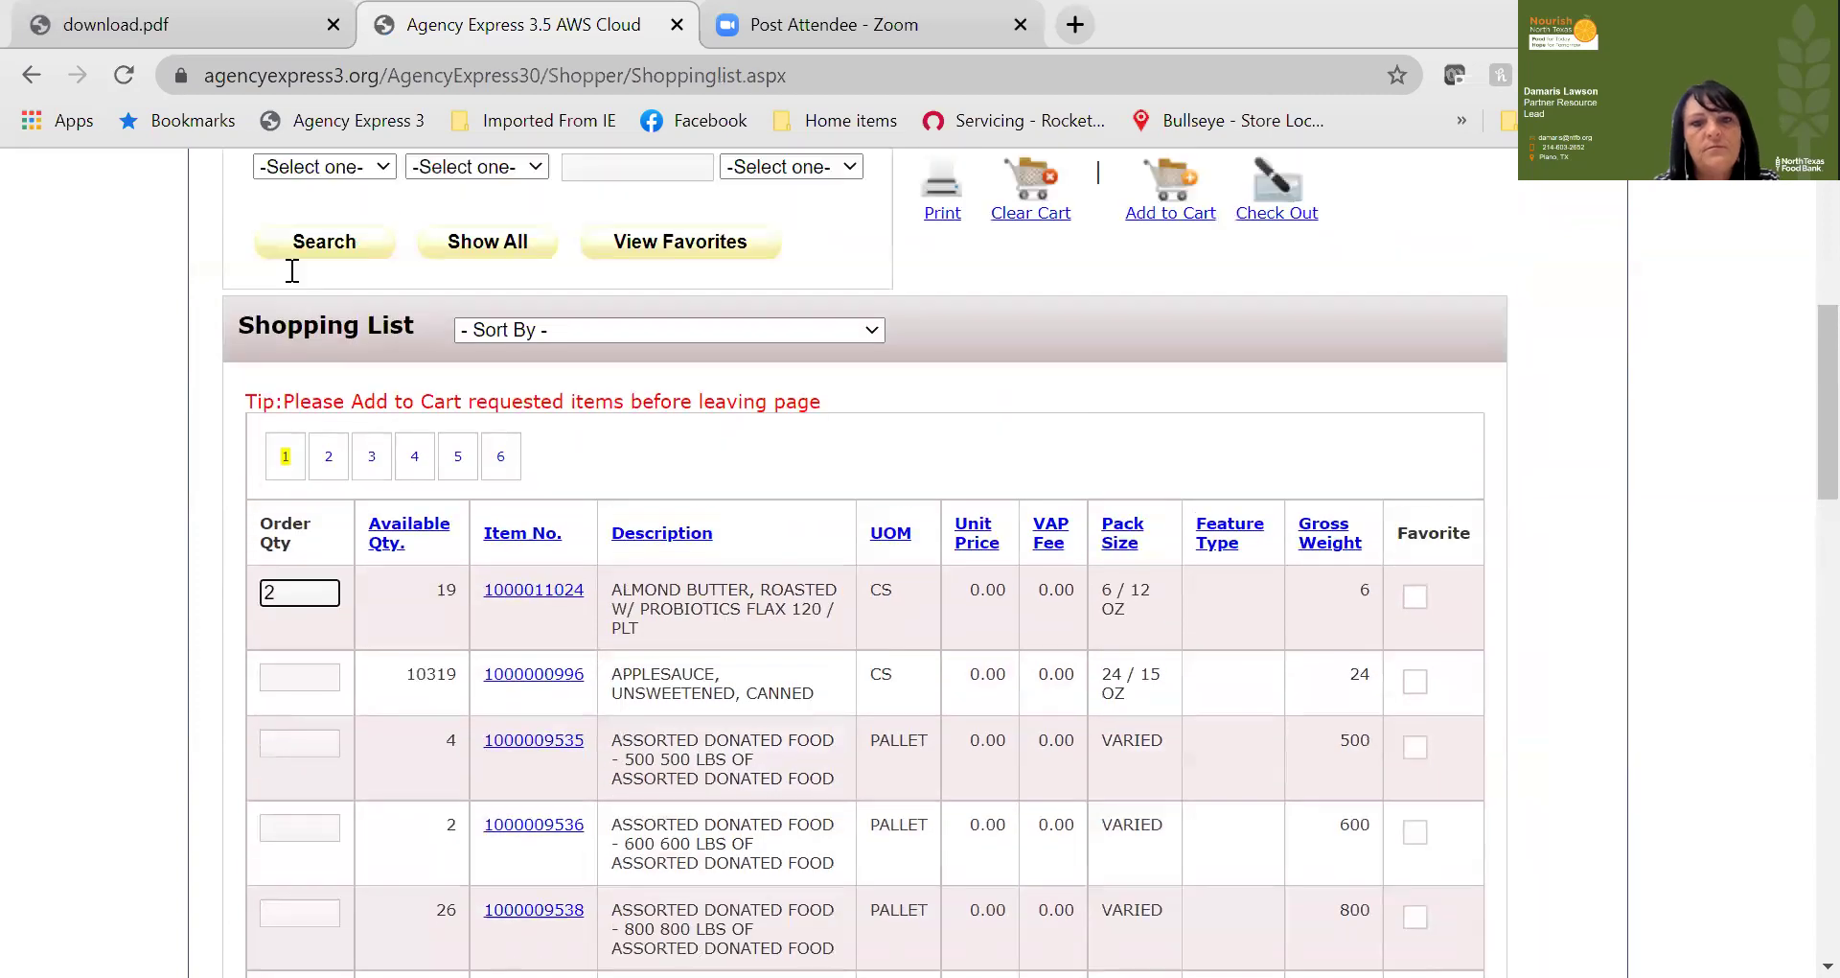
scroll(292, 271, "down", 8)
scroll(292, 271, "down", 15)
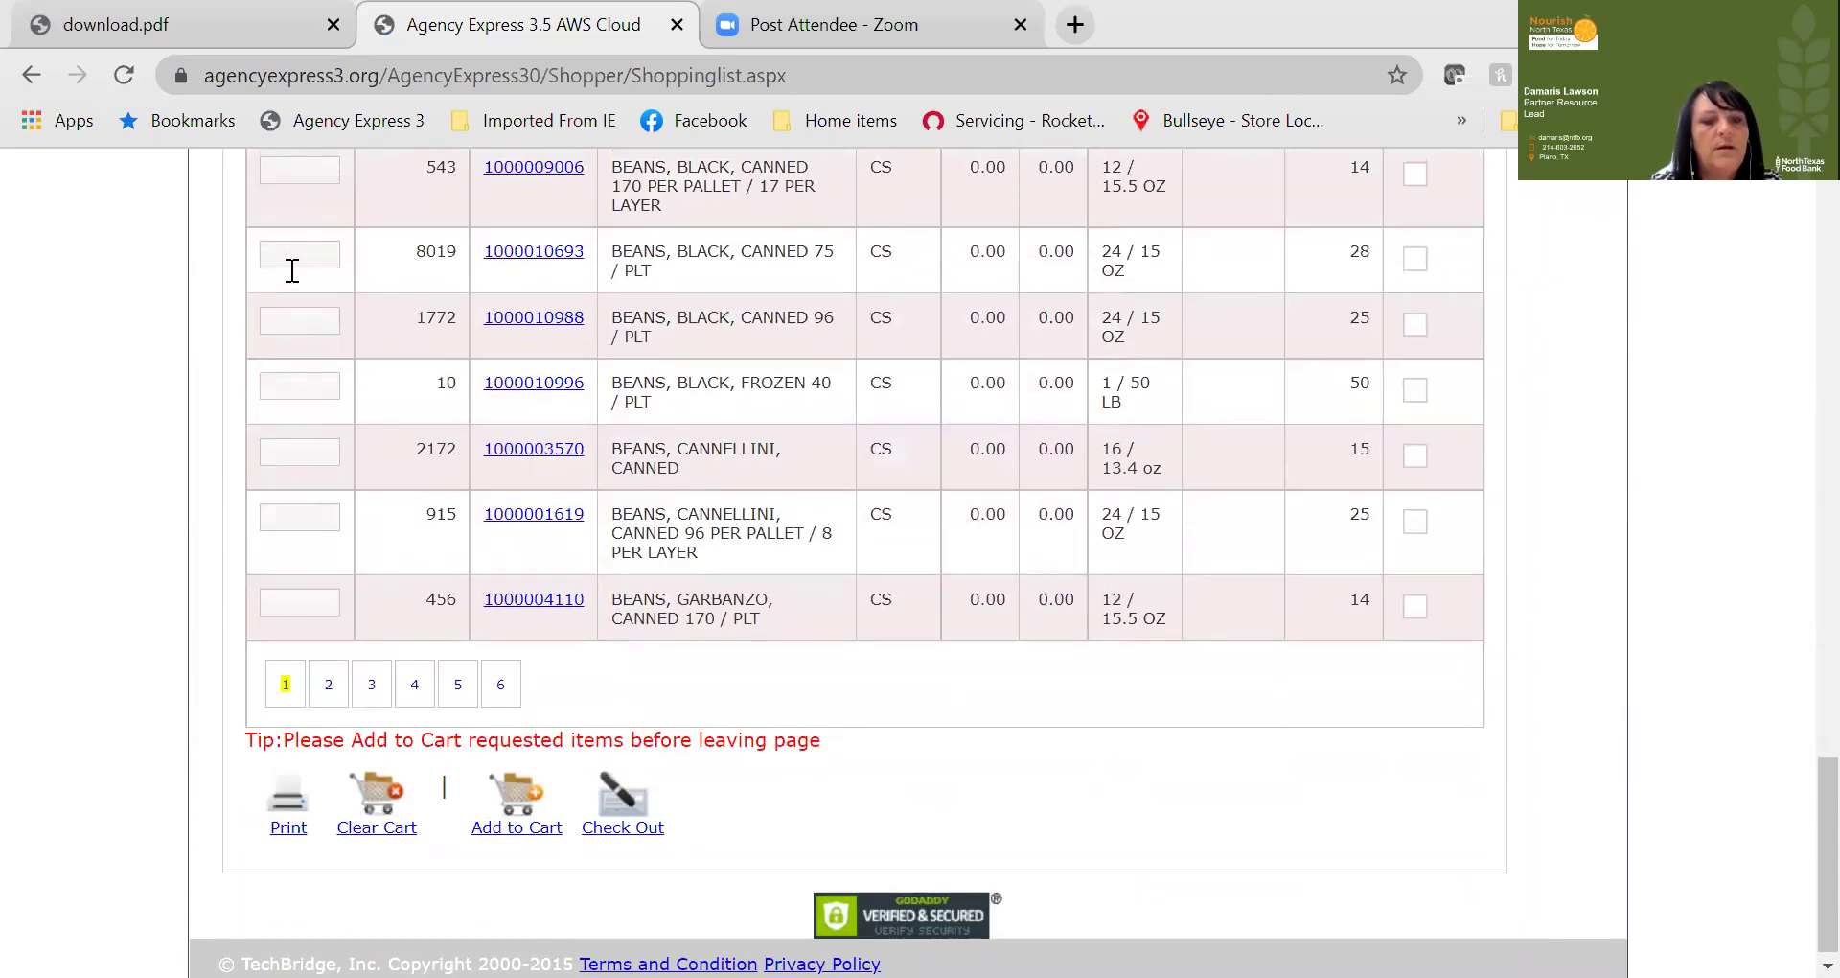
left_click(293, 271)
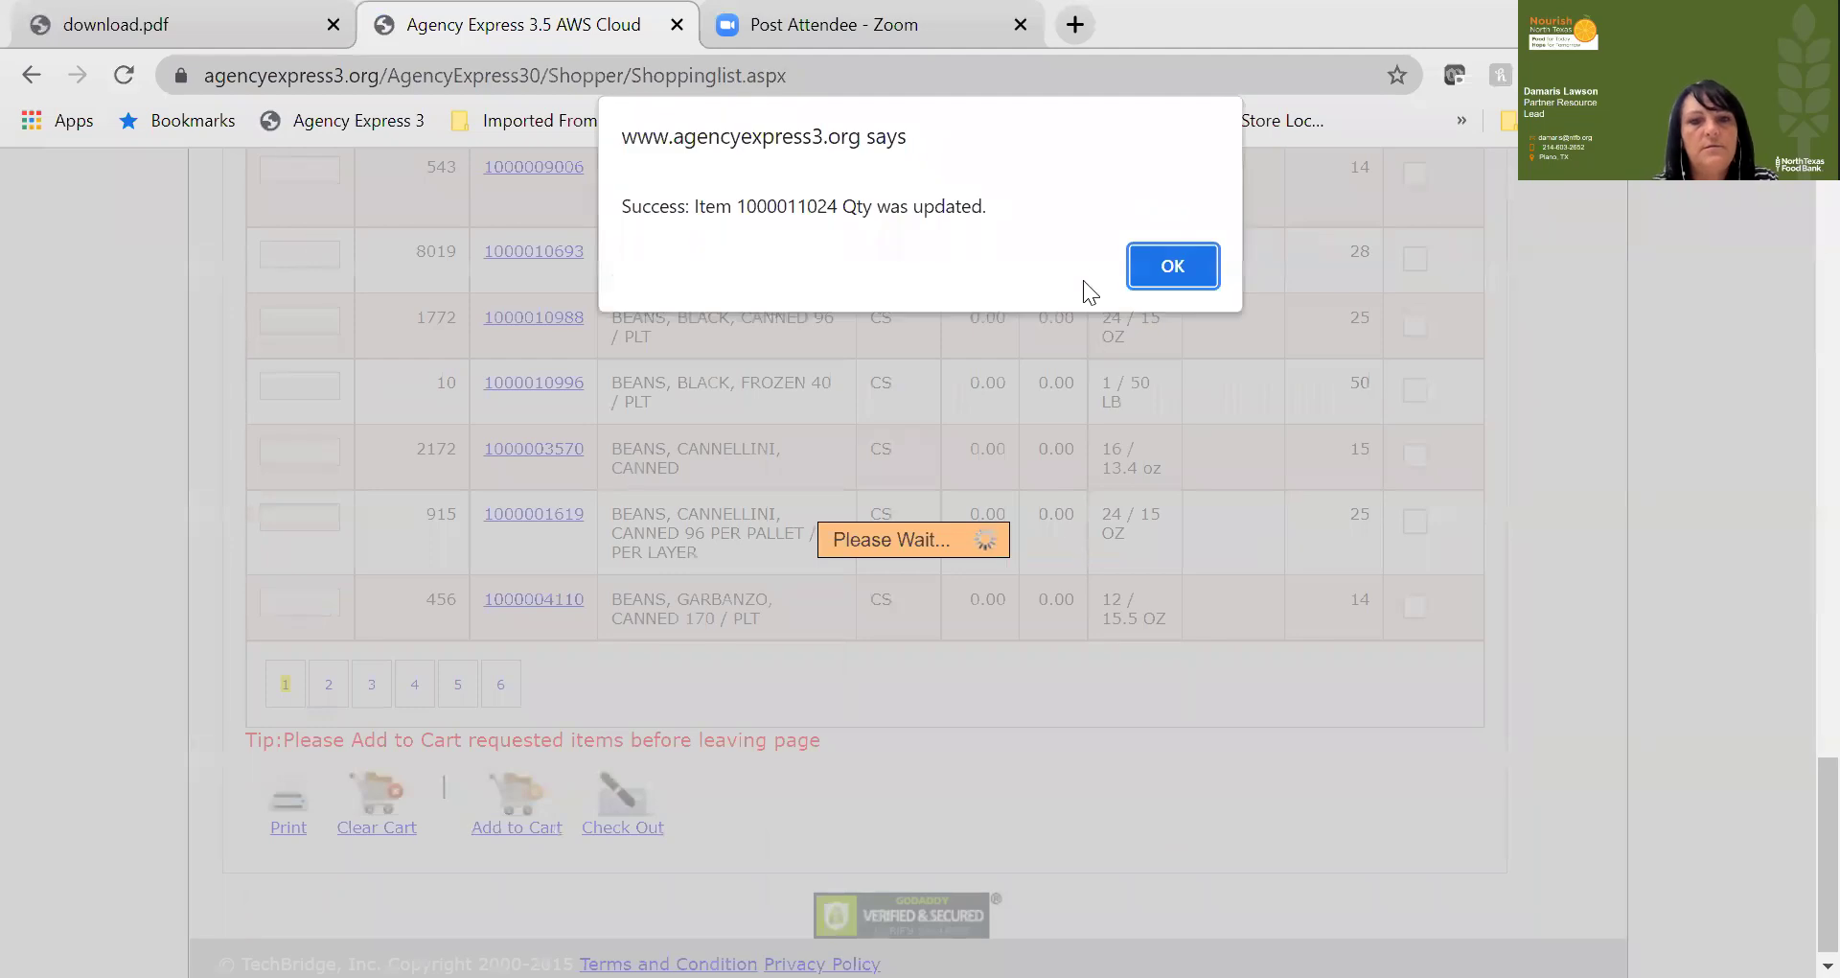
left_click(1154, 275)
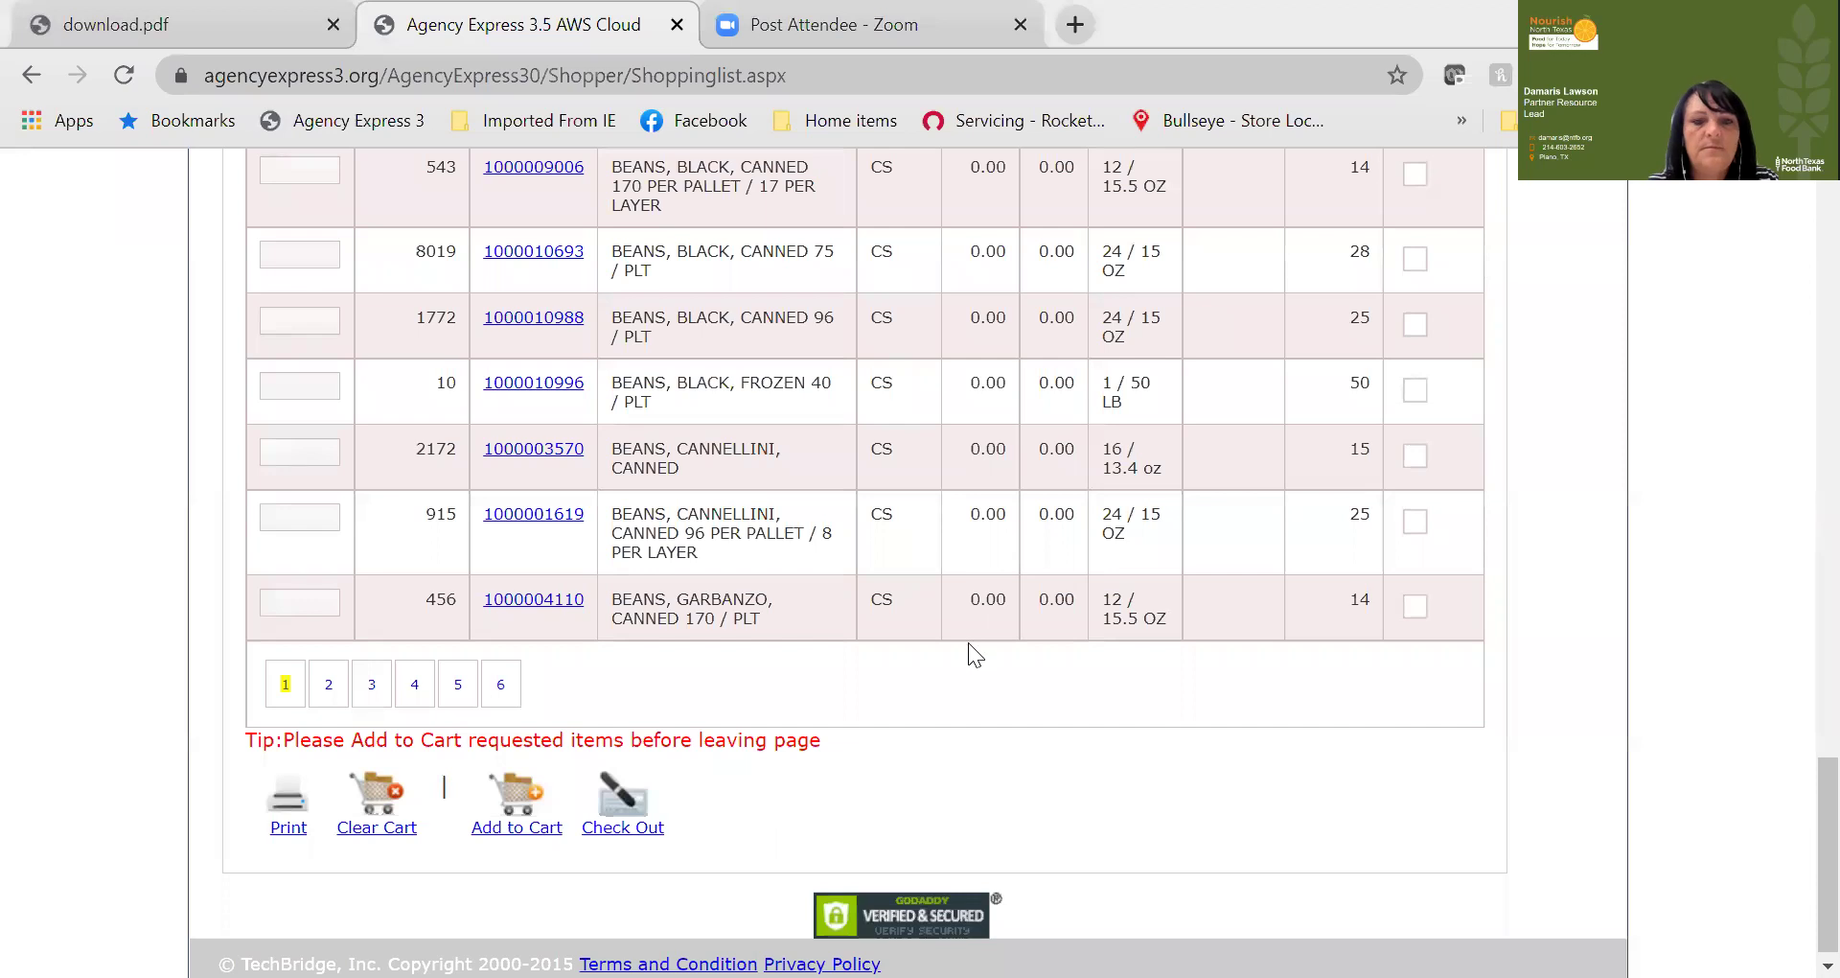
Step: Check out to return to the order's shopping cart and review its line items and quantities
scroll(970, 644, "up", 10)
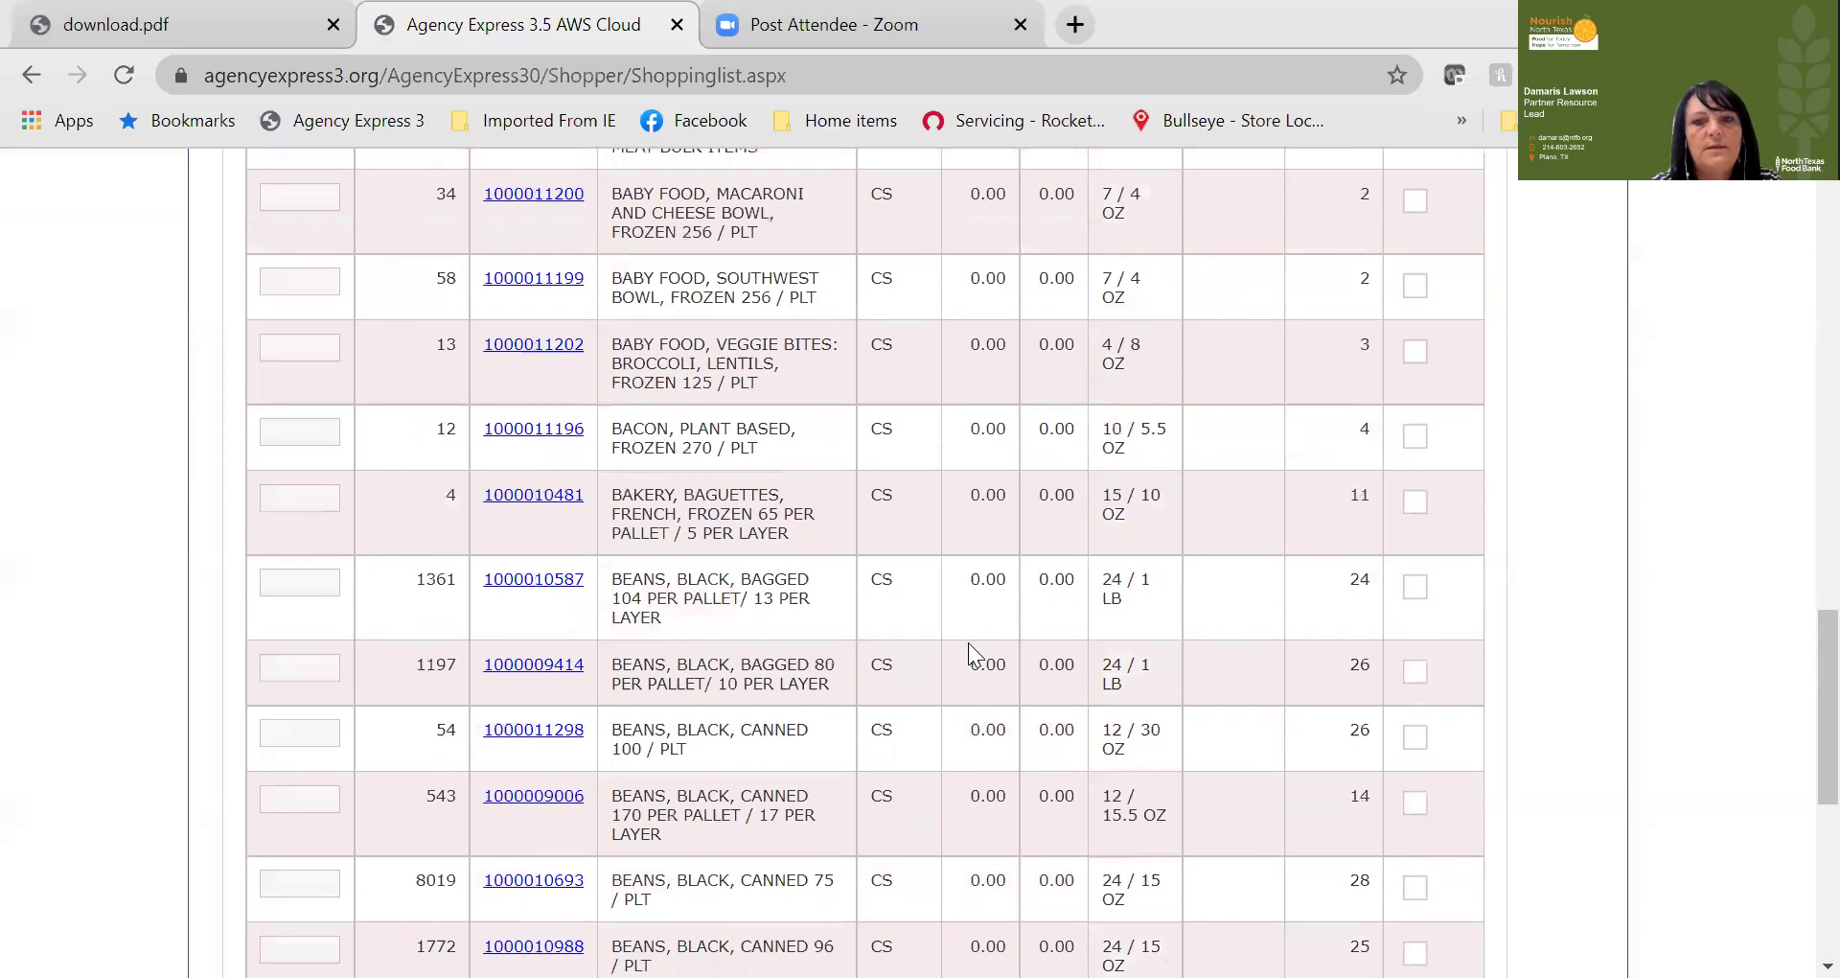
scroll(970, 644, "up", 9)
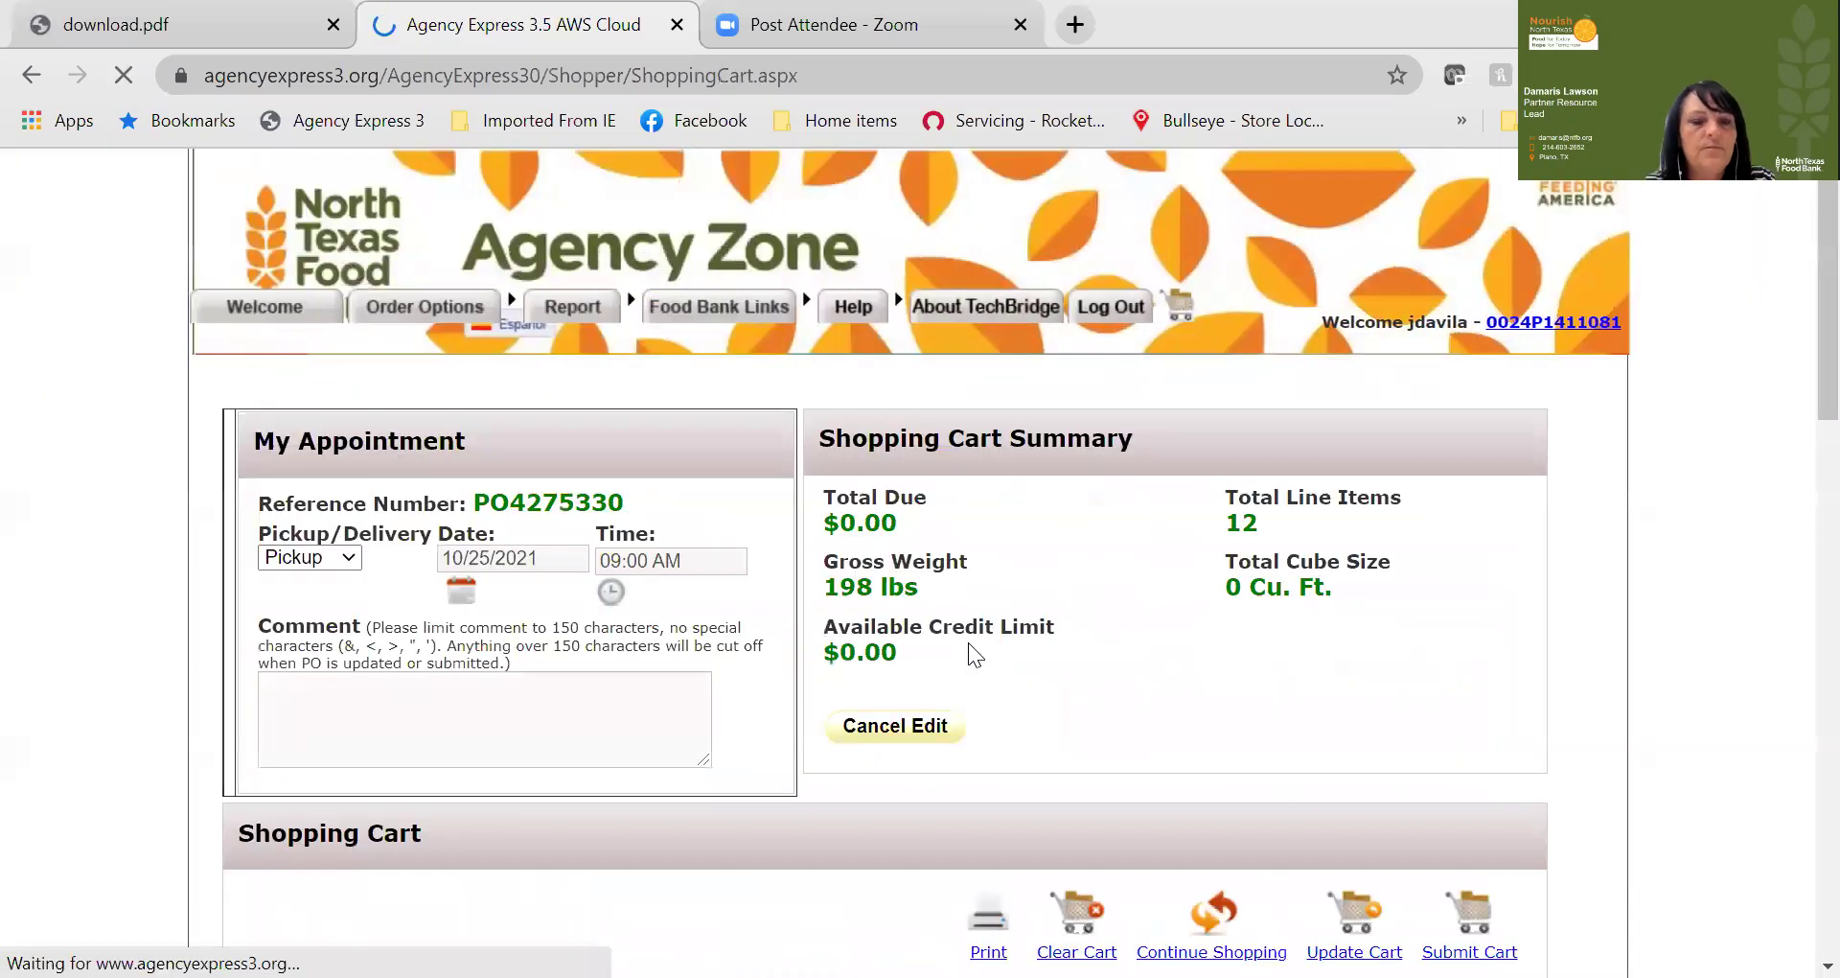
scroll(970, 652, "down", 3)
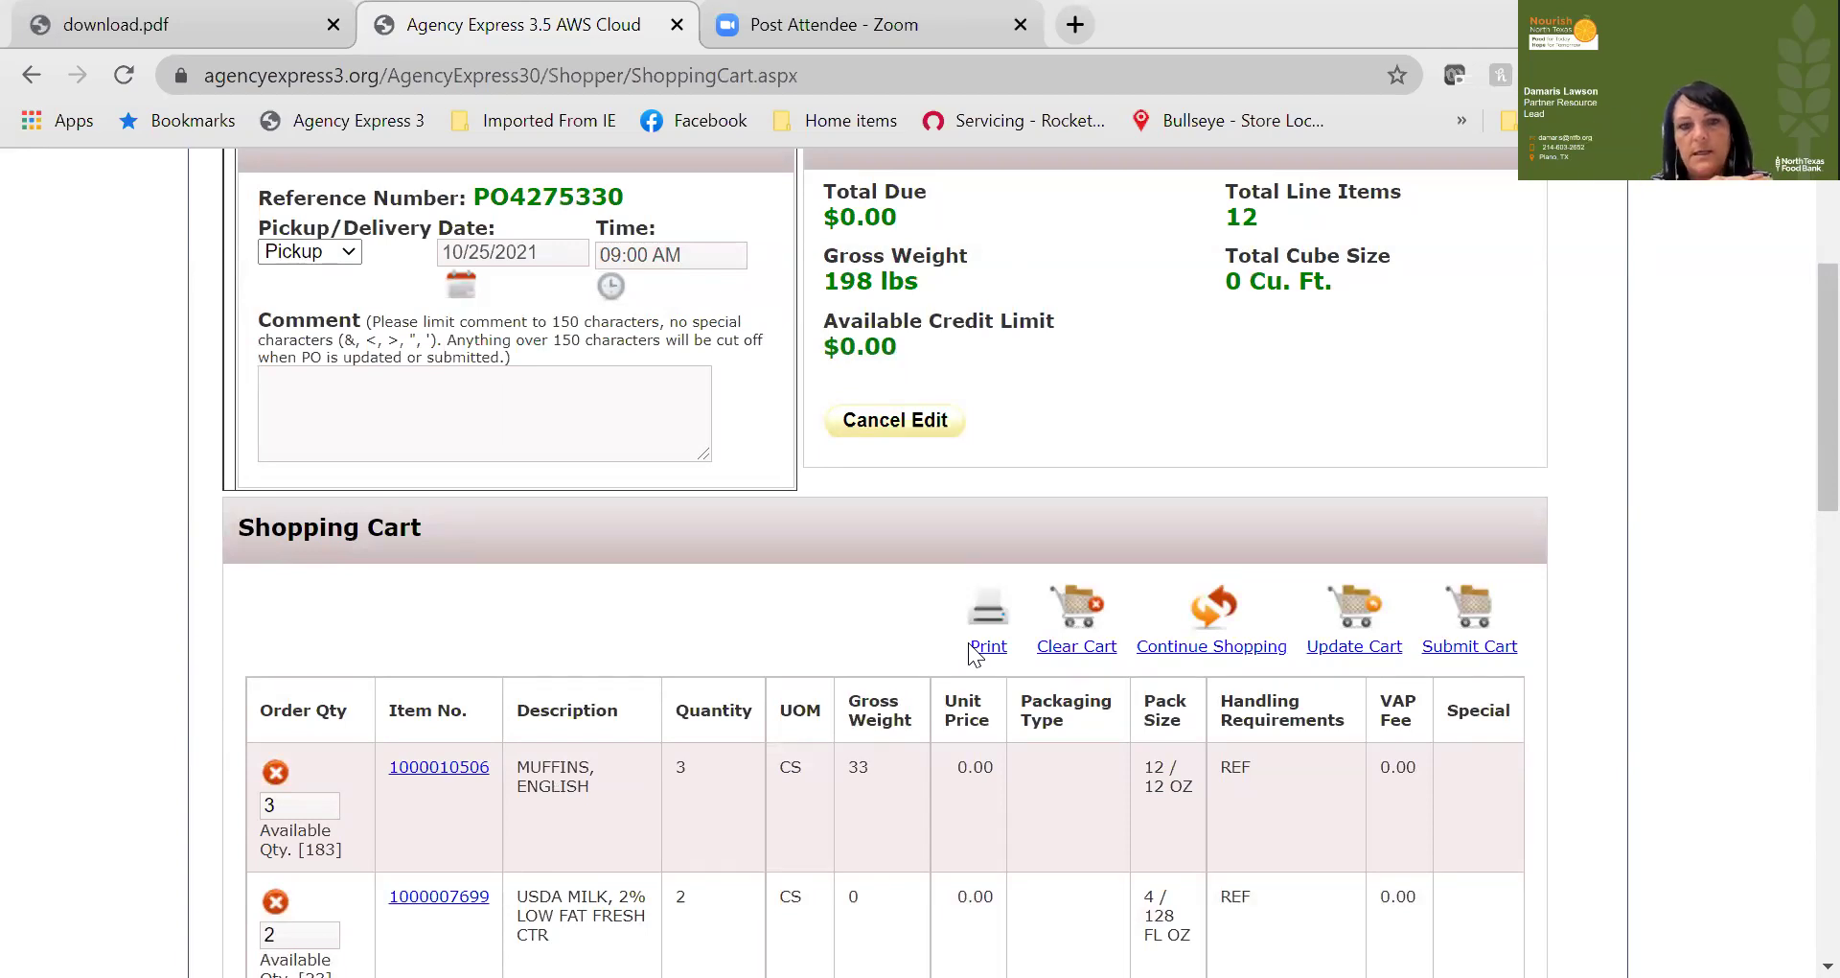
scroll(968, 642, "down", 8)
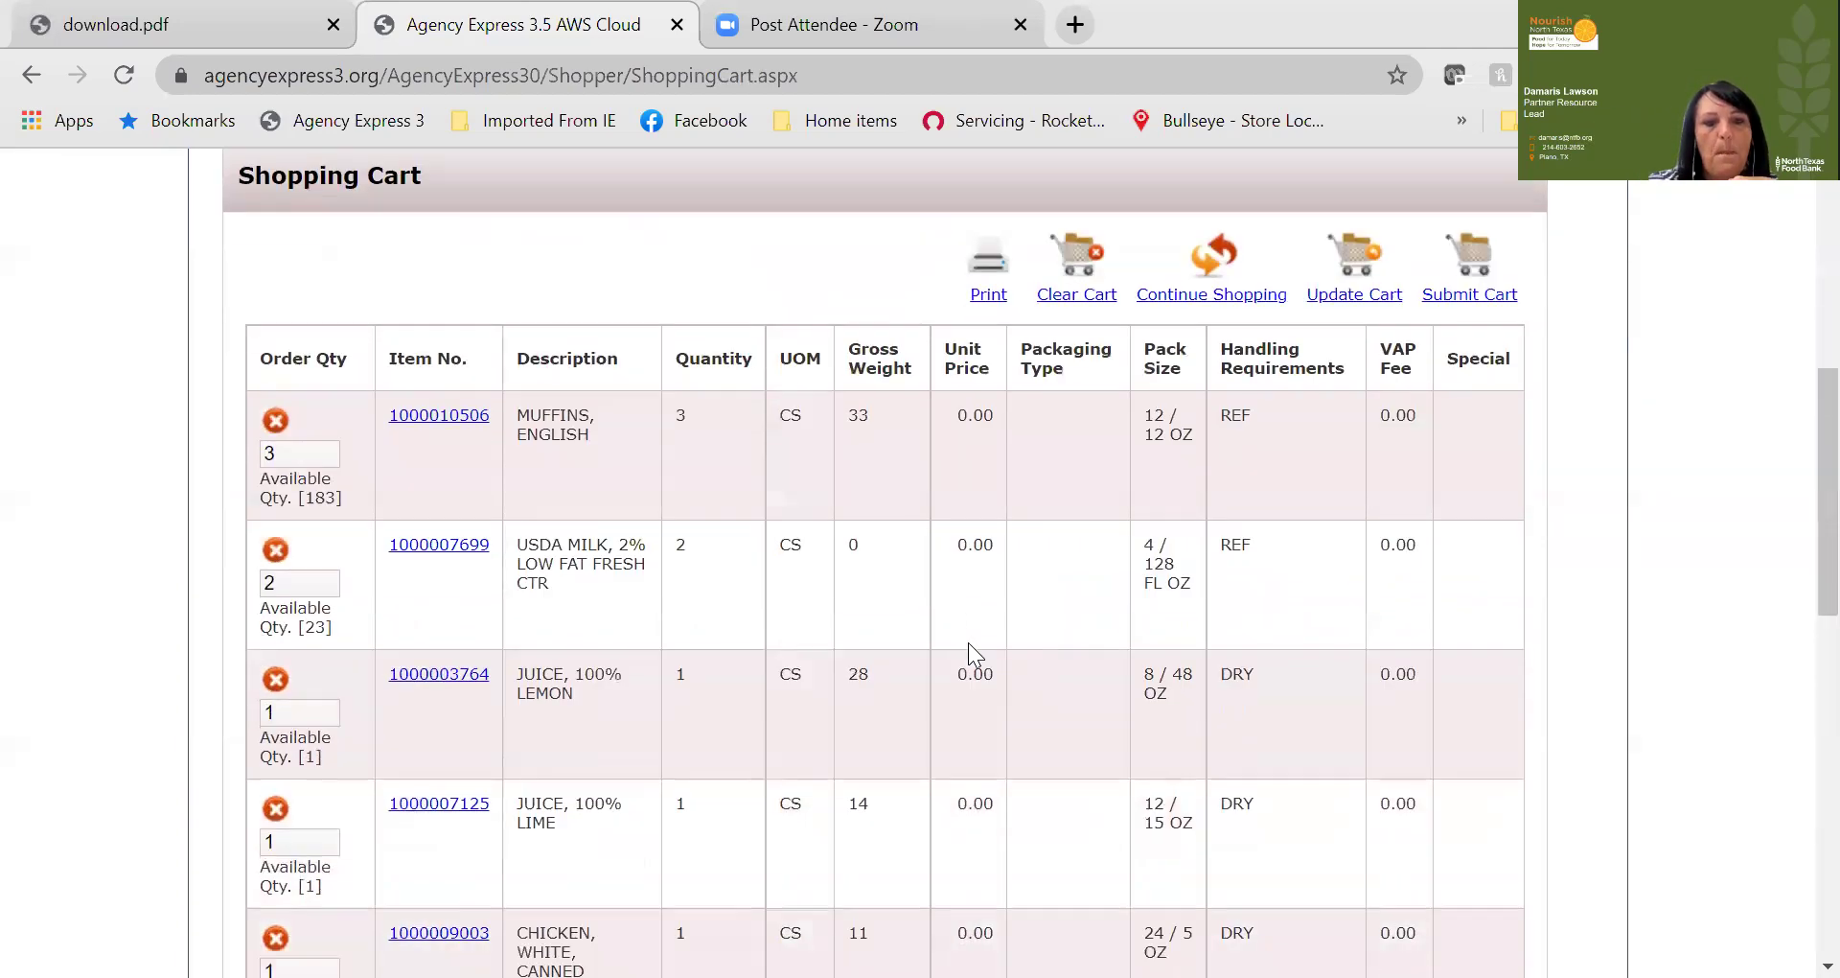
scroll(968, 643, "down", 8)
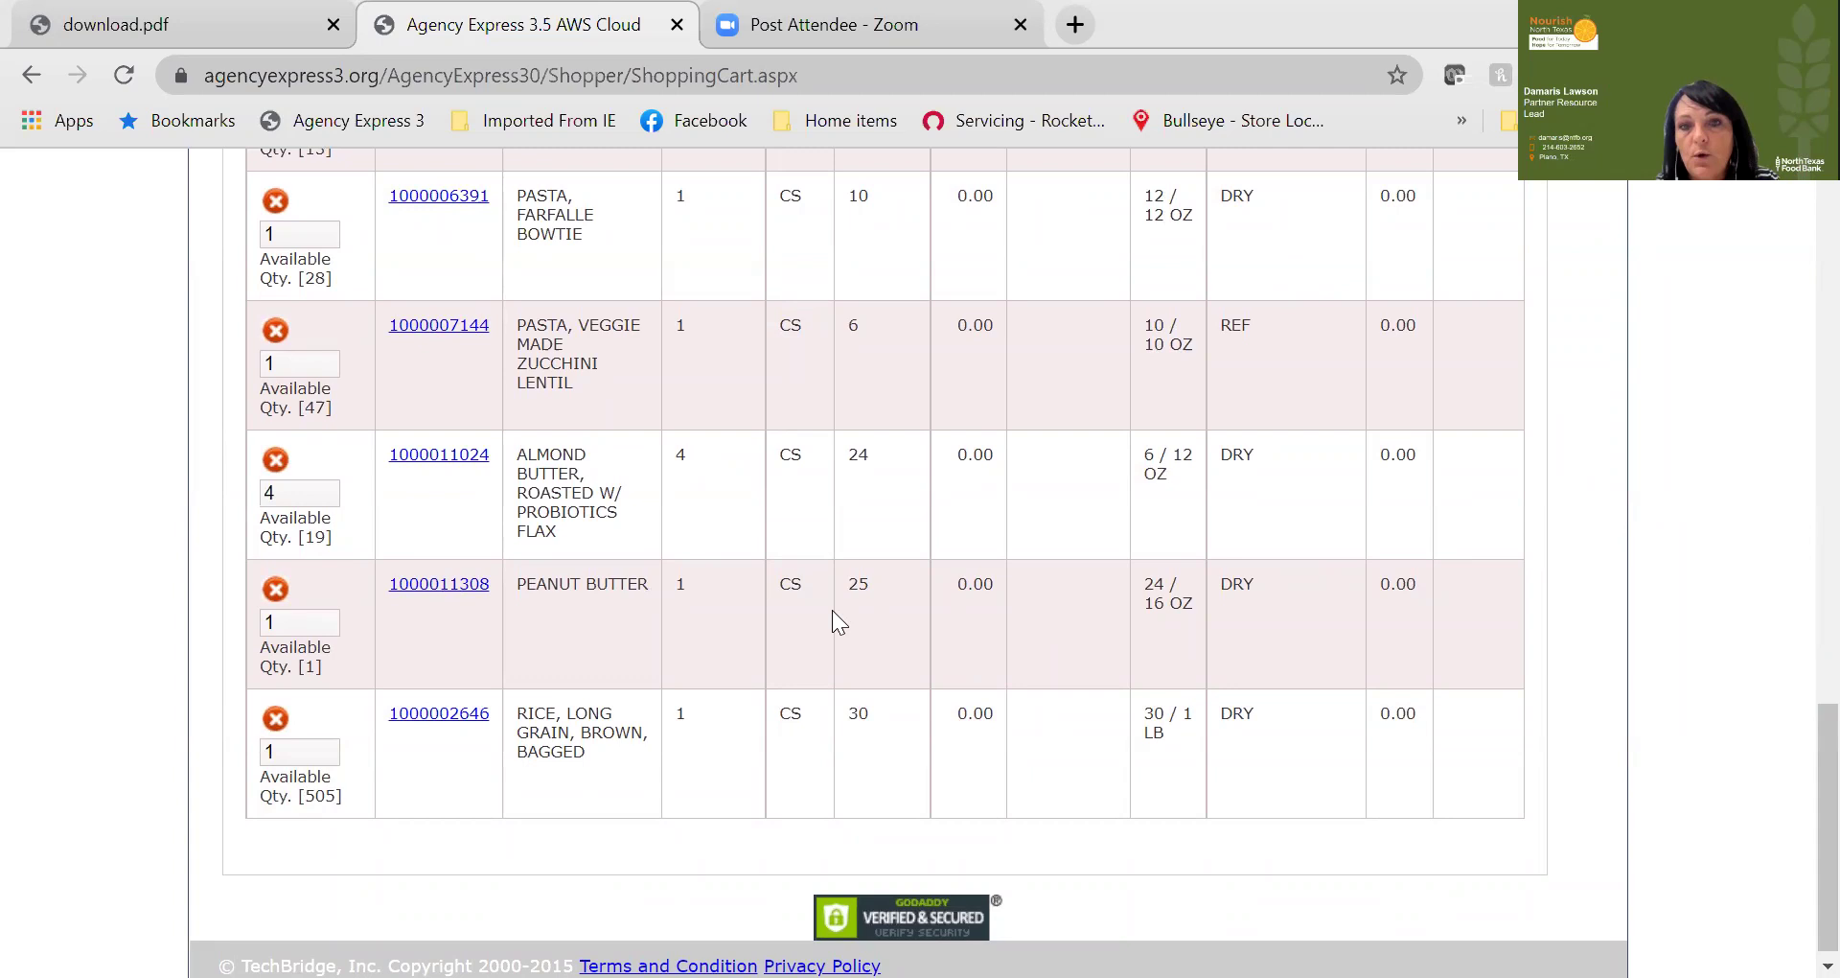
scroll(521, 694, "up", 13)
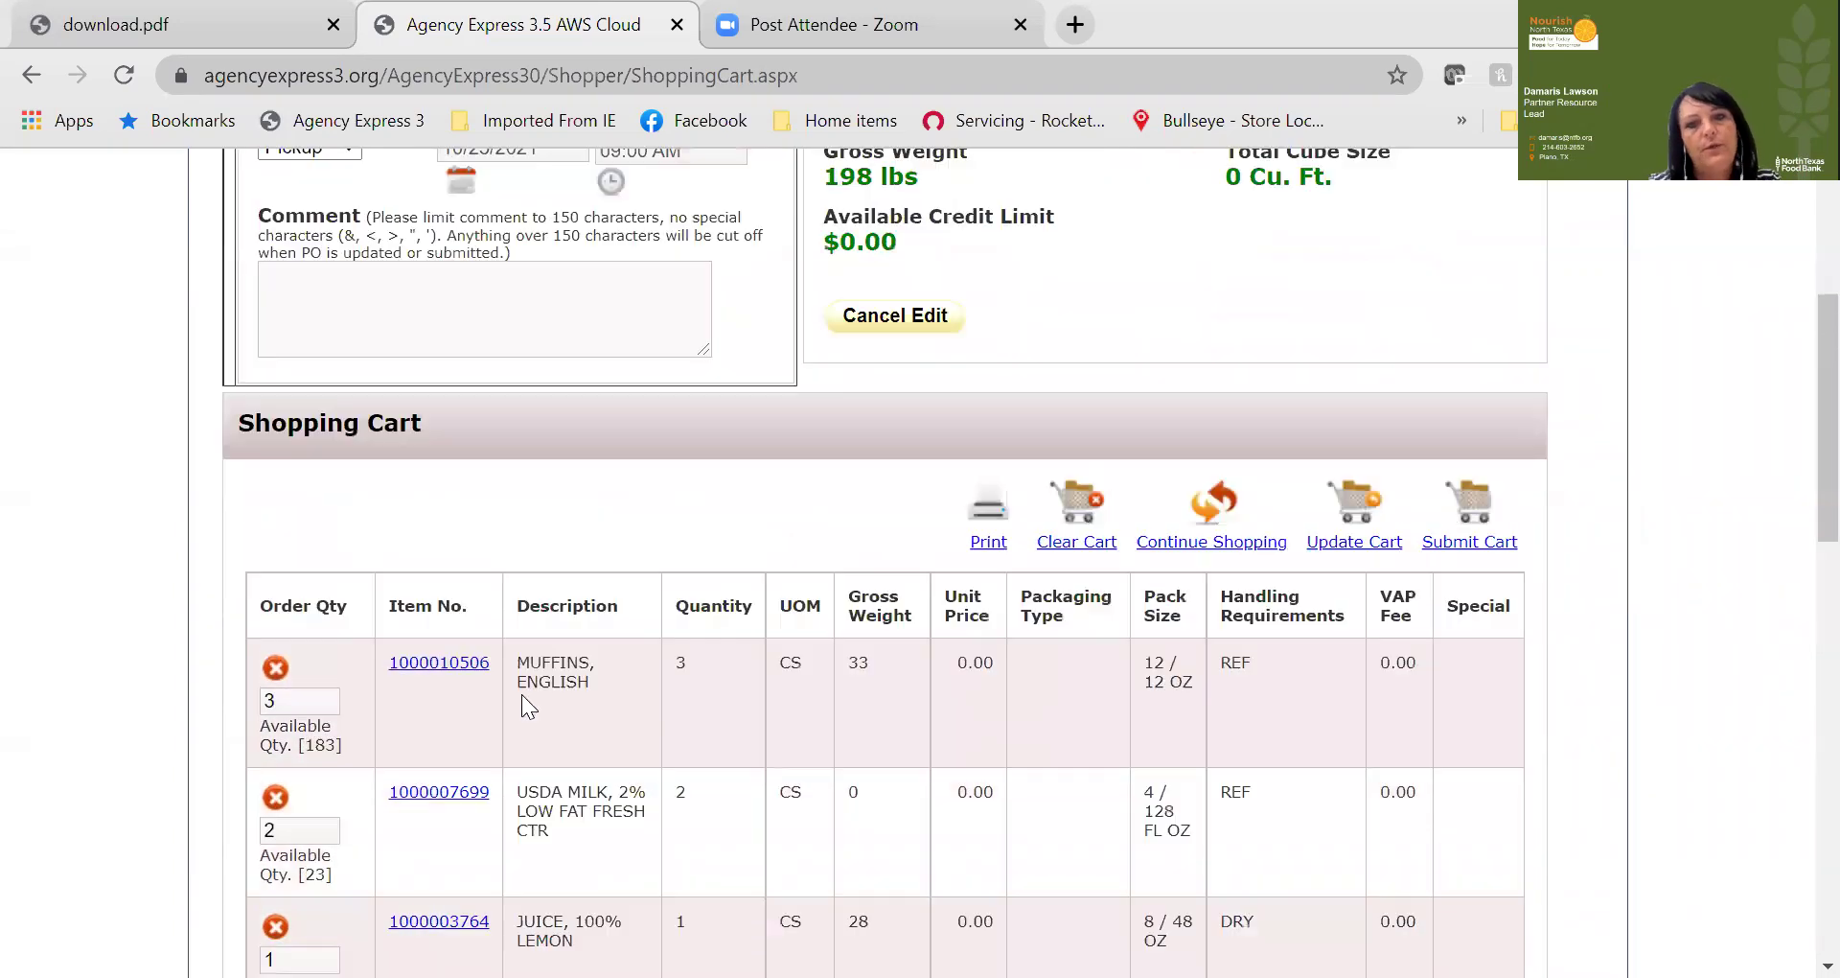
scroll(521, 694, "down", 1)
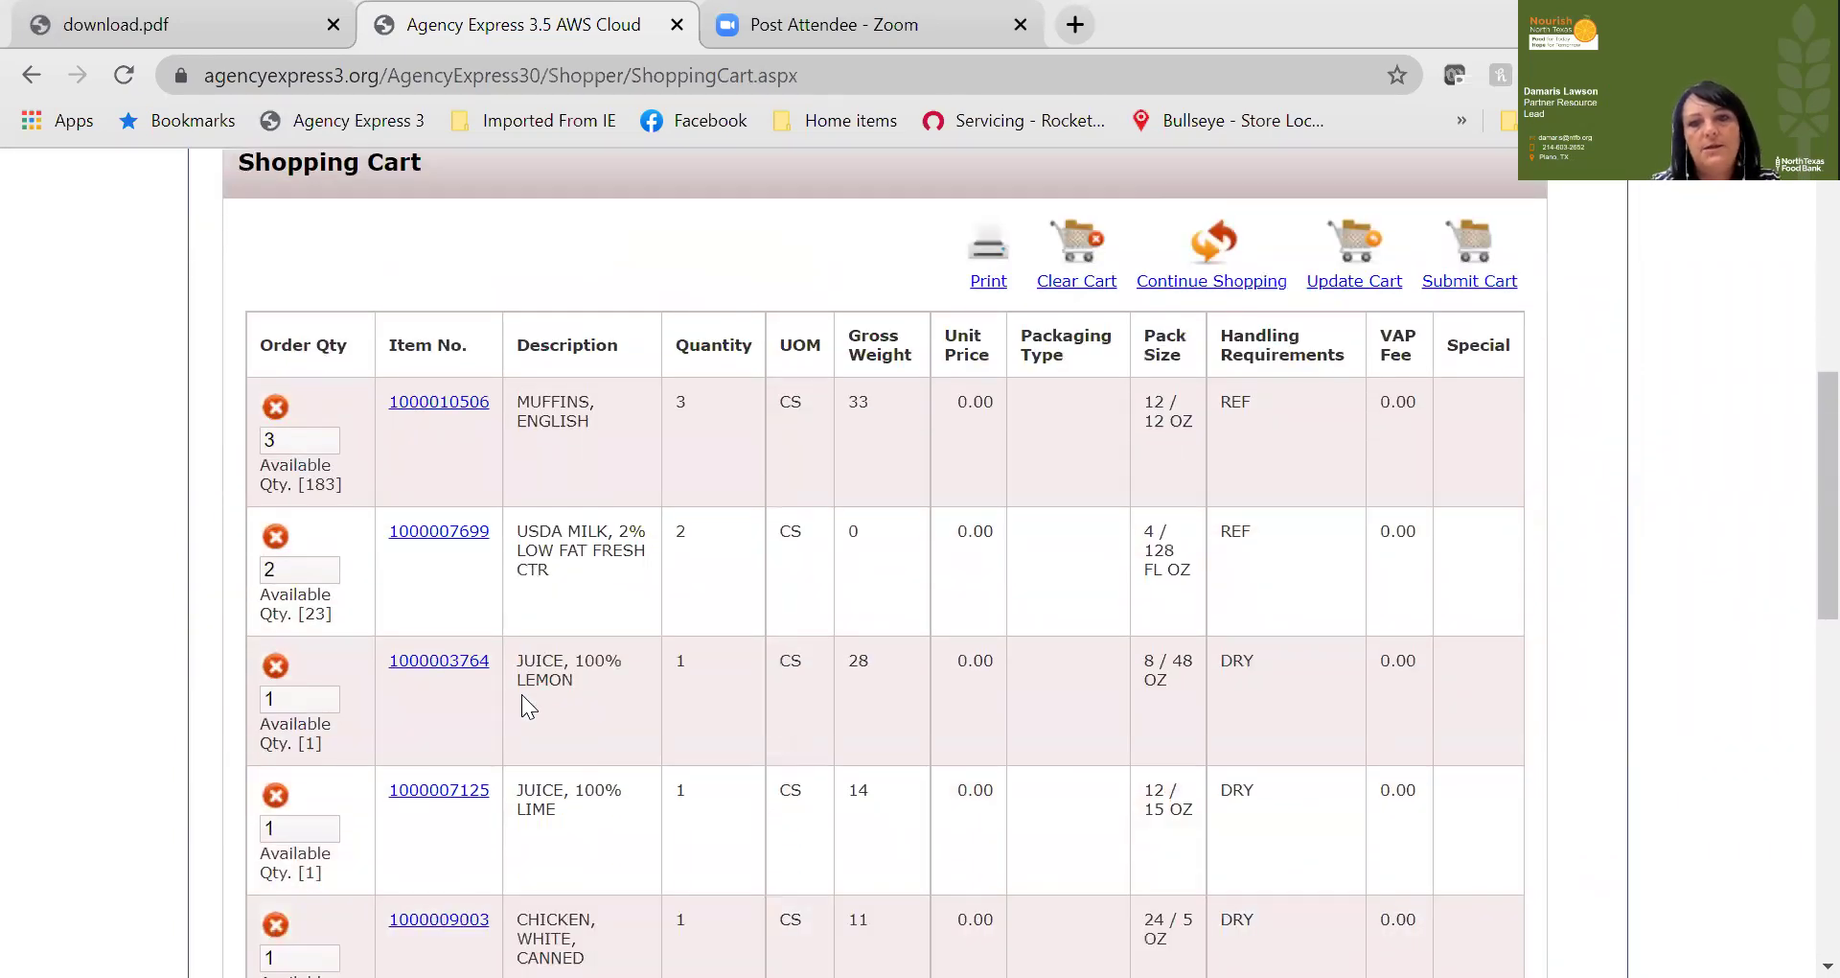
Step: Try to submit the edited order and dismiss the pickup date alert
key("Return")
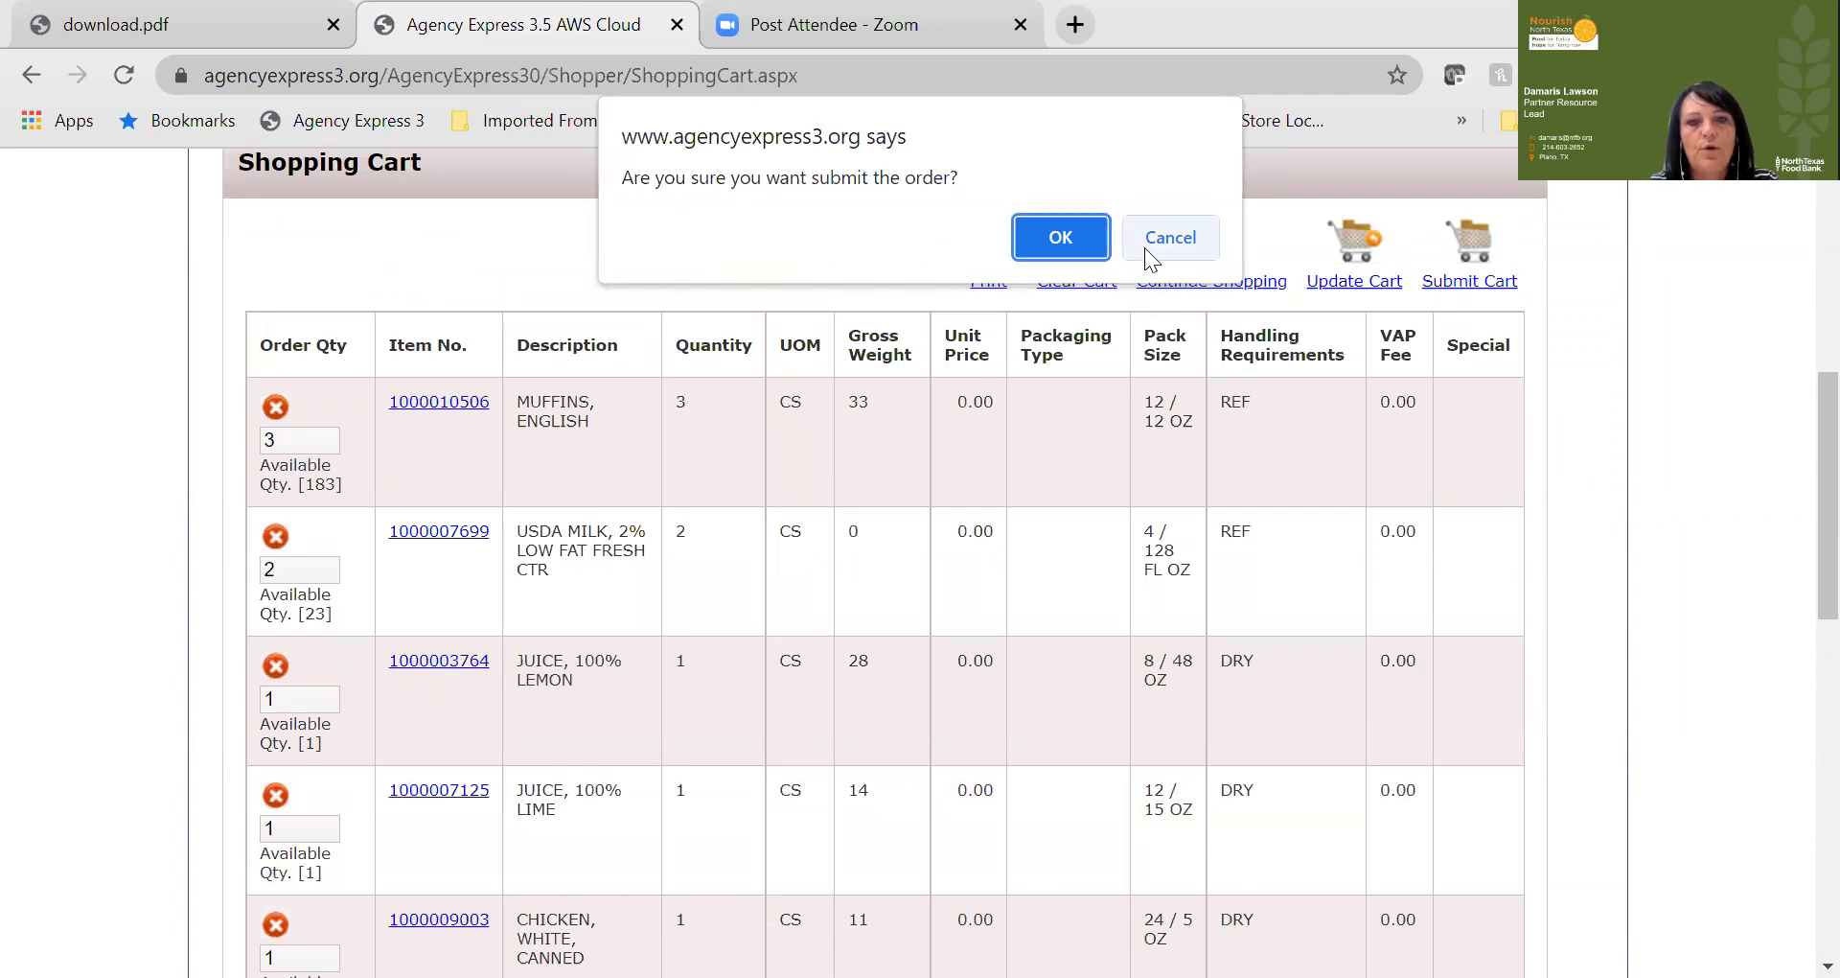
left_click(1060, 240)
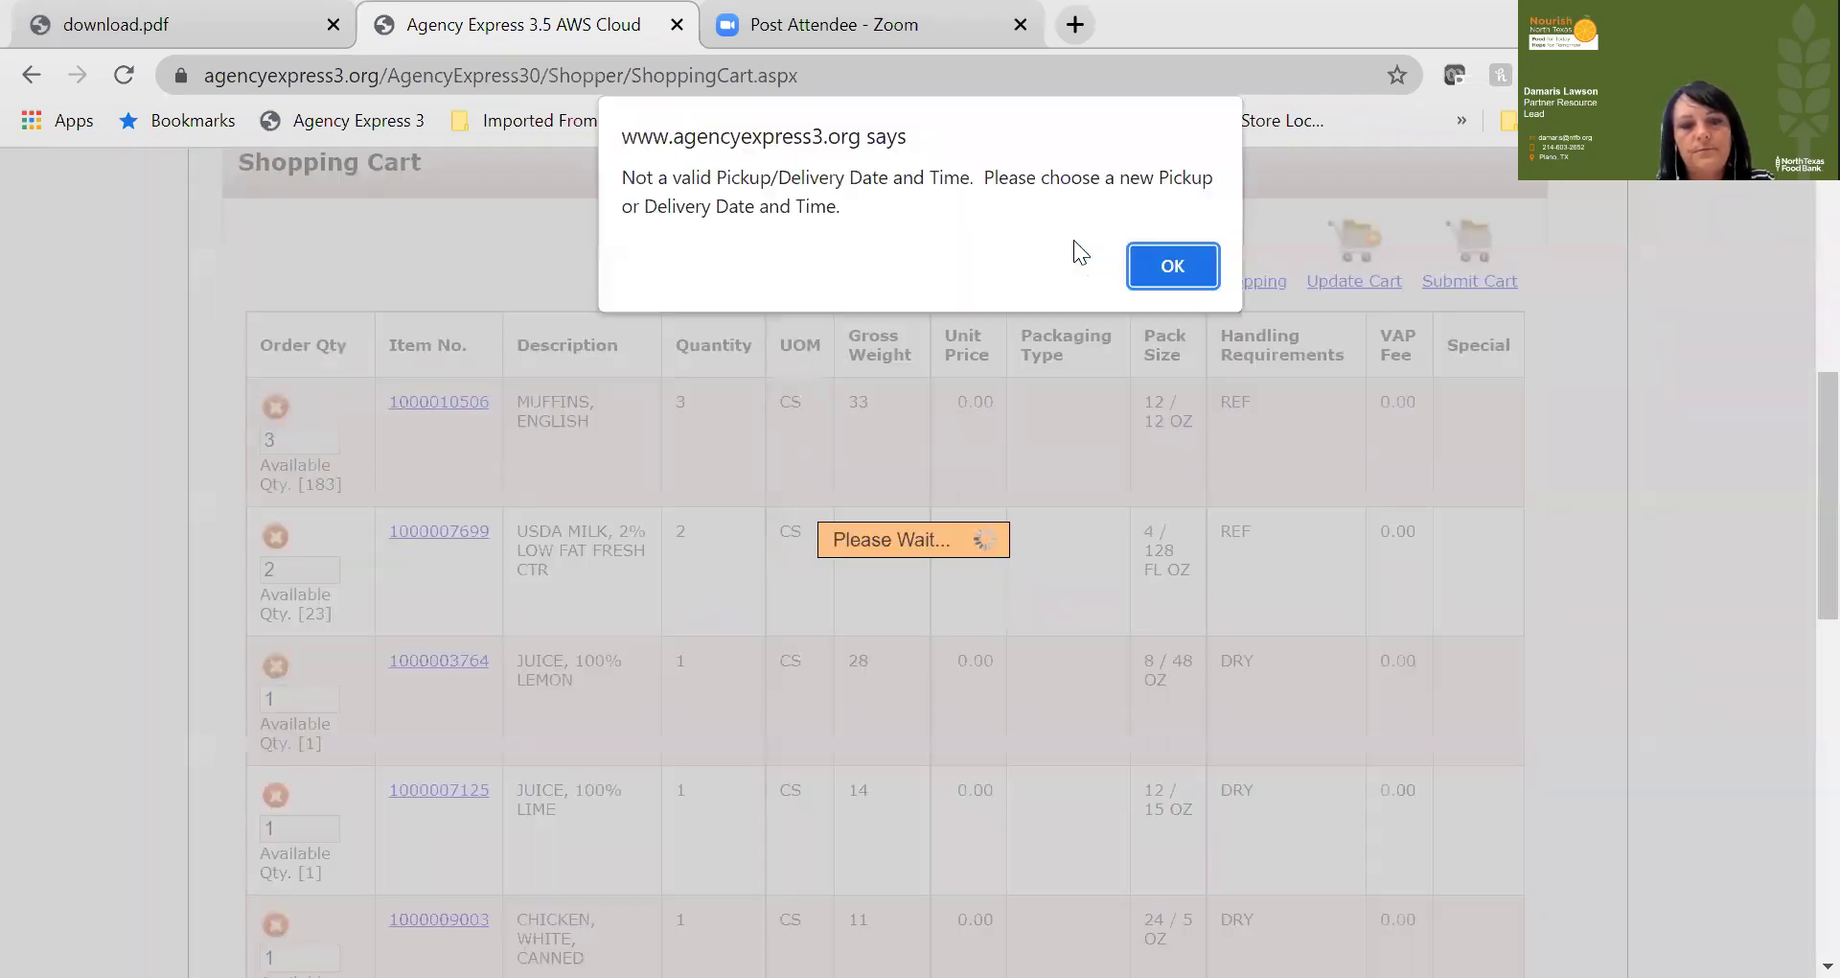
left_click(1172, 268)
Step: Set the order's pickup date to 10/28/2021
scroll(851, 267, "up", 5)
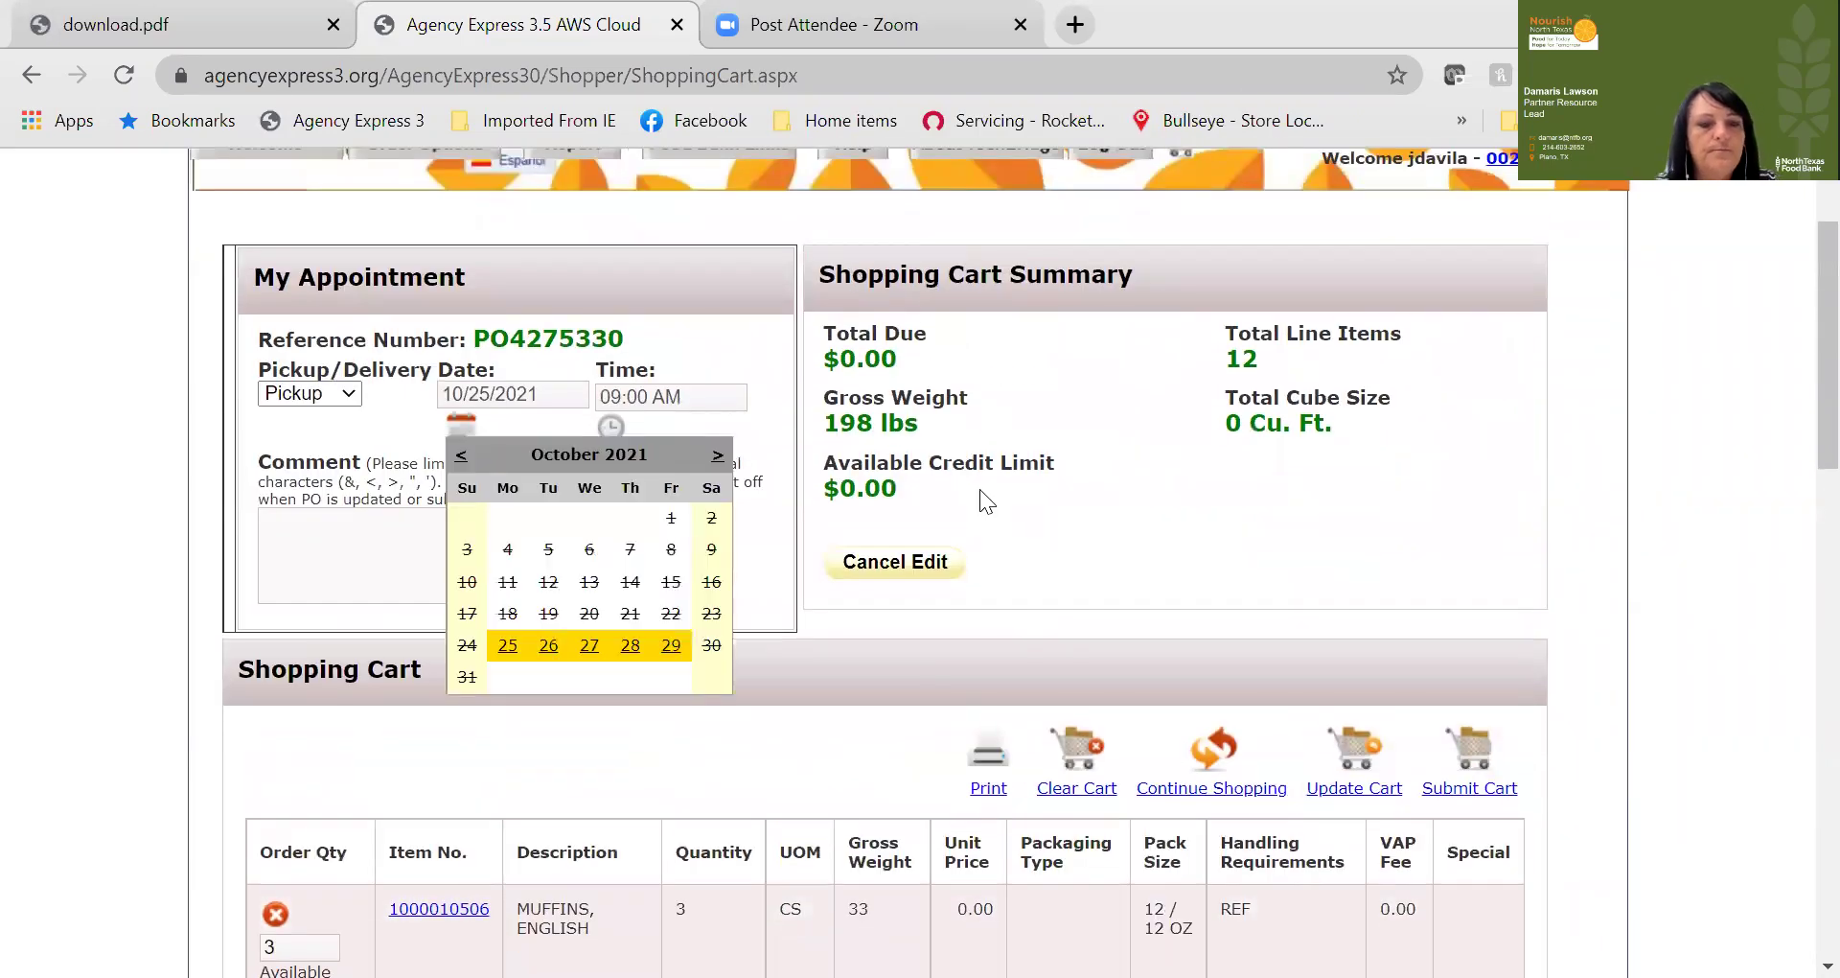
left_click(590, 647)
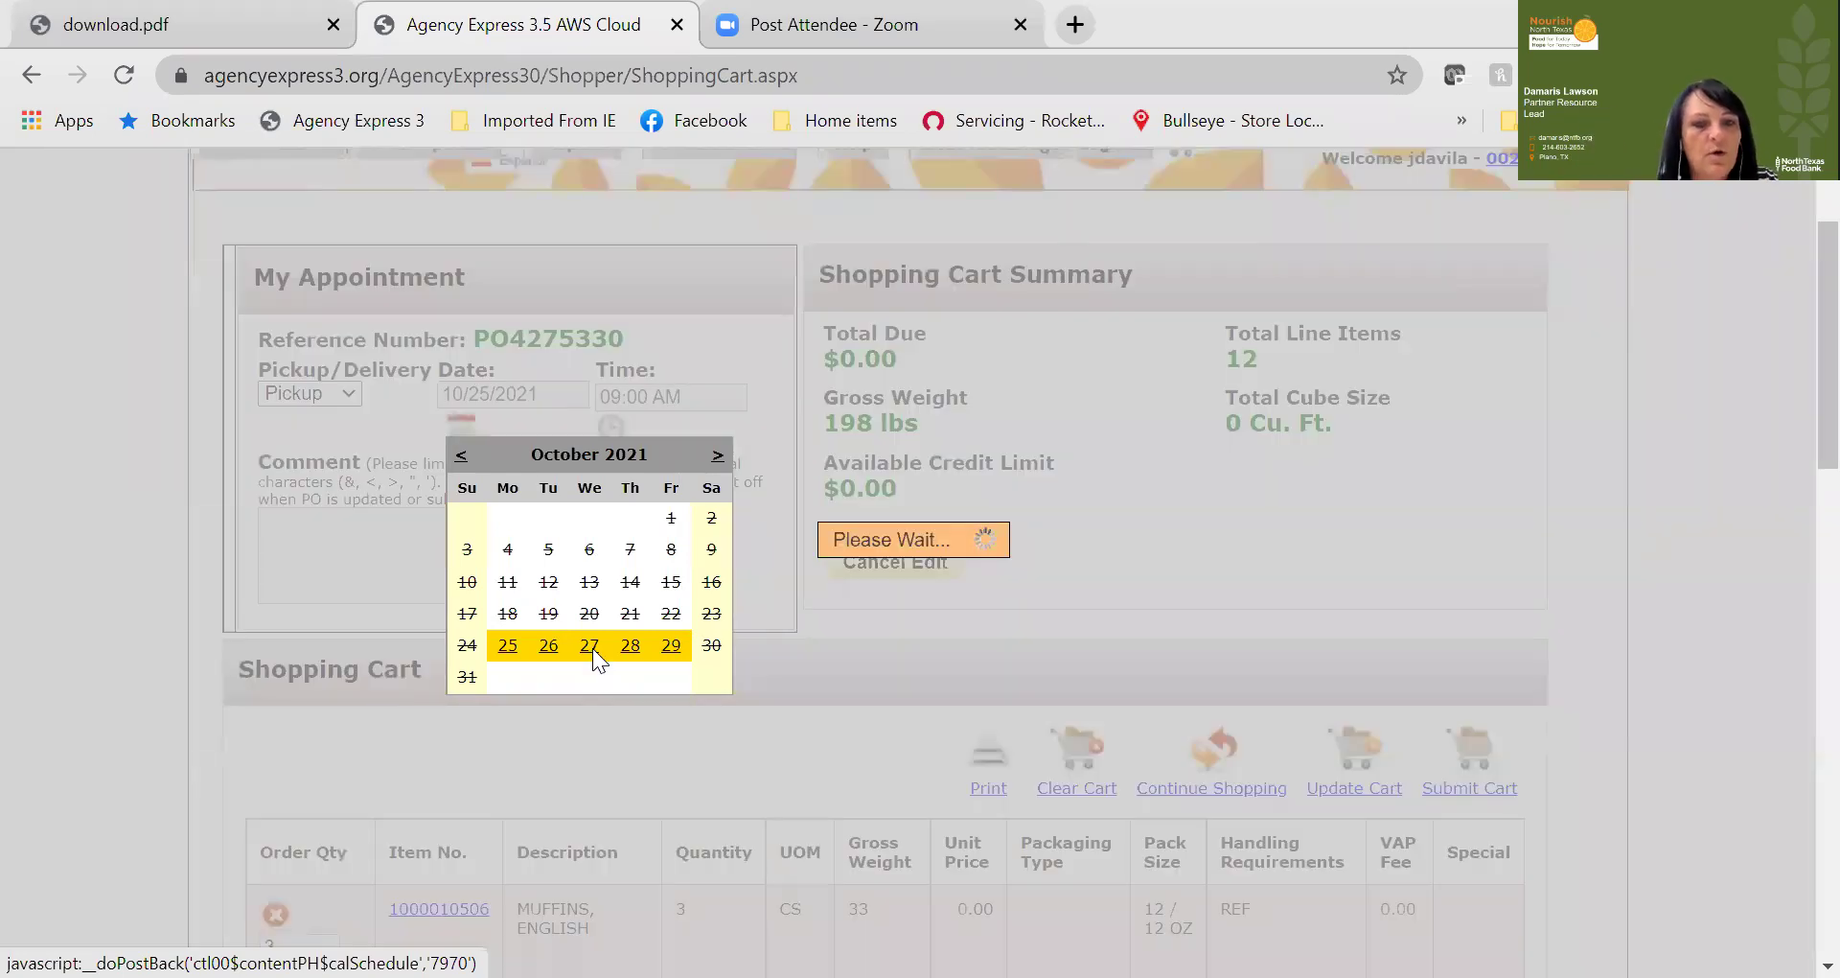
left_click(473, 427)
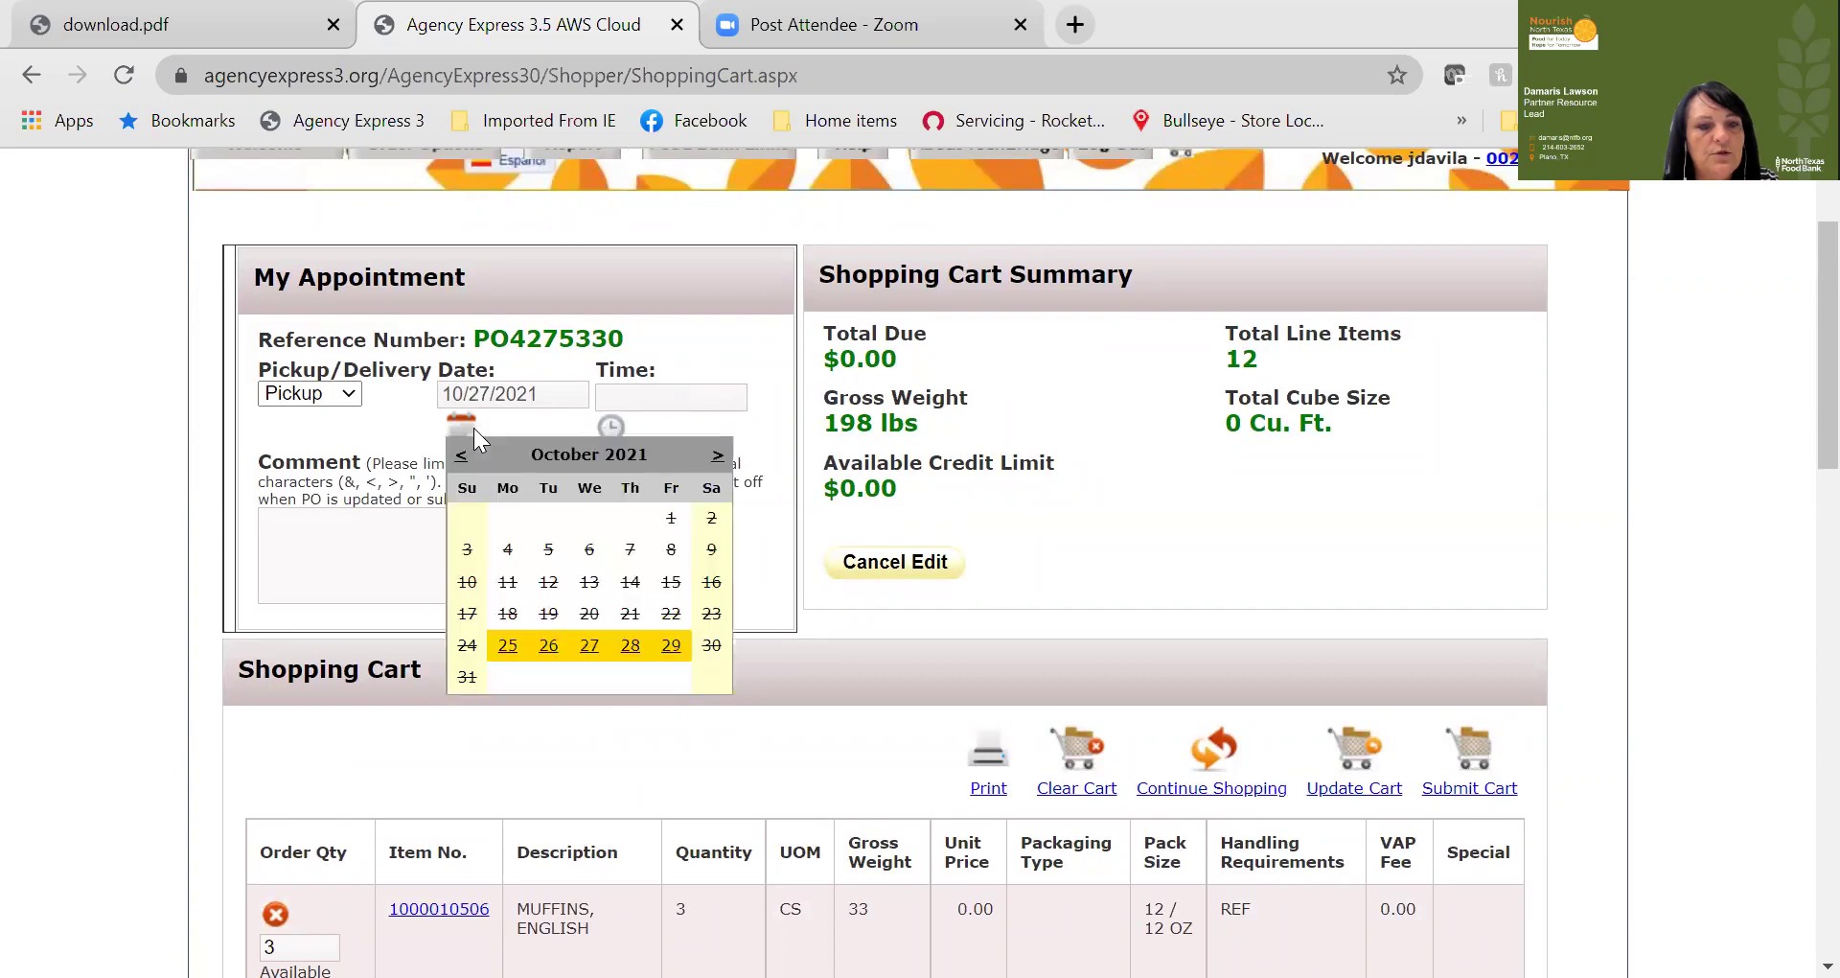
left_click(631, 648)
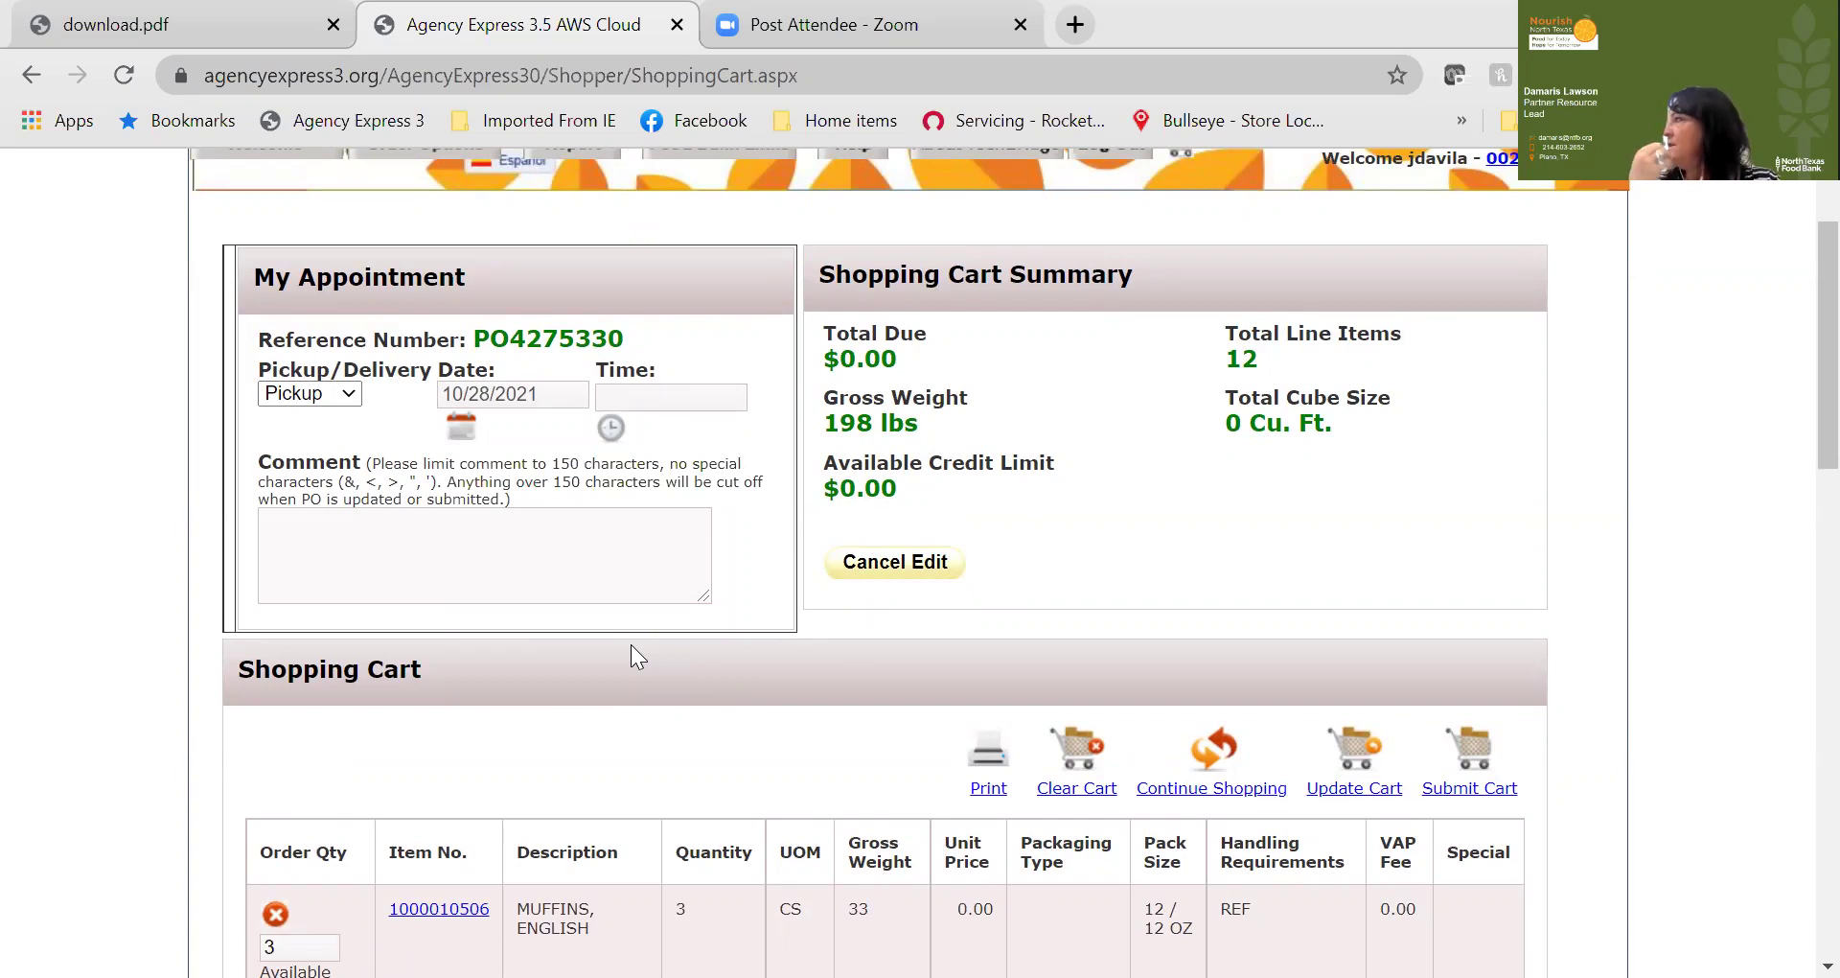
Step: Try to submit the edited order, and set its missing pickup time to 09:00 AM
scroll(631, 644, "down", 6)
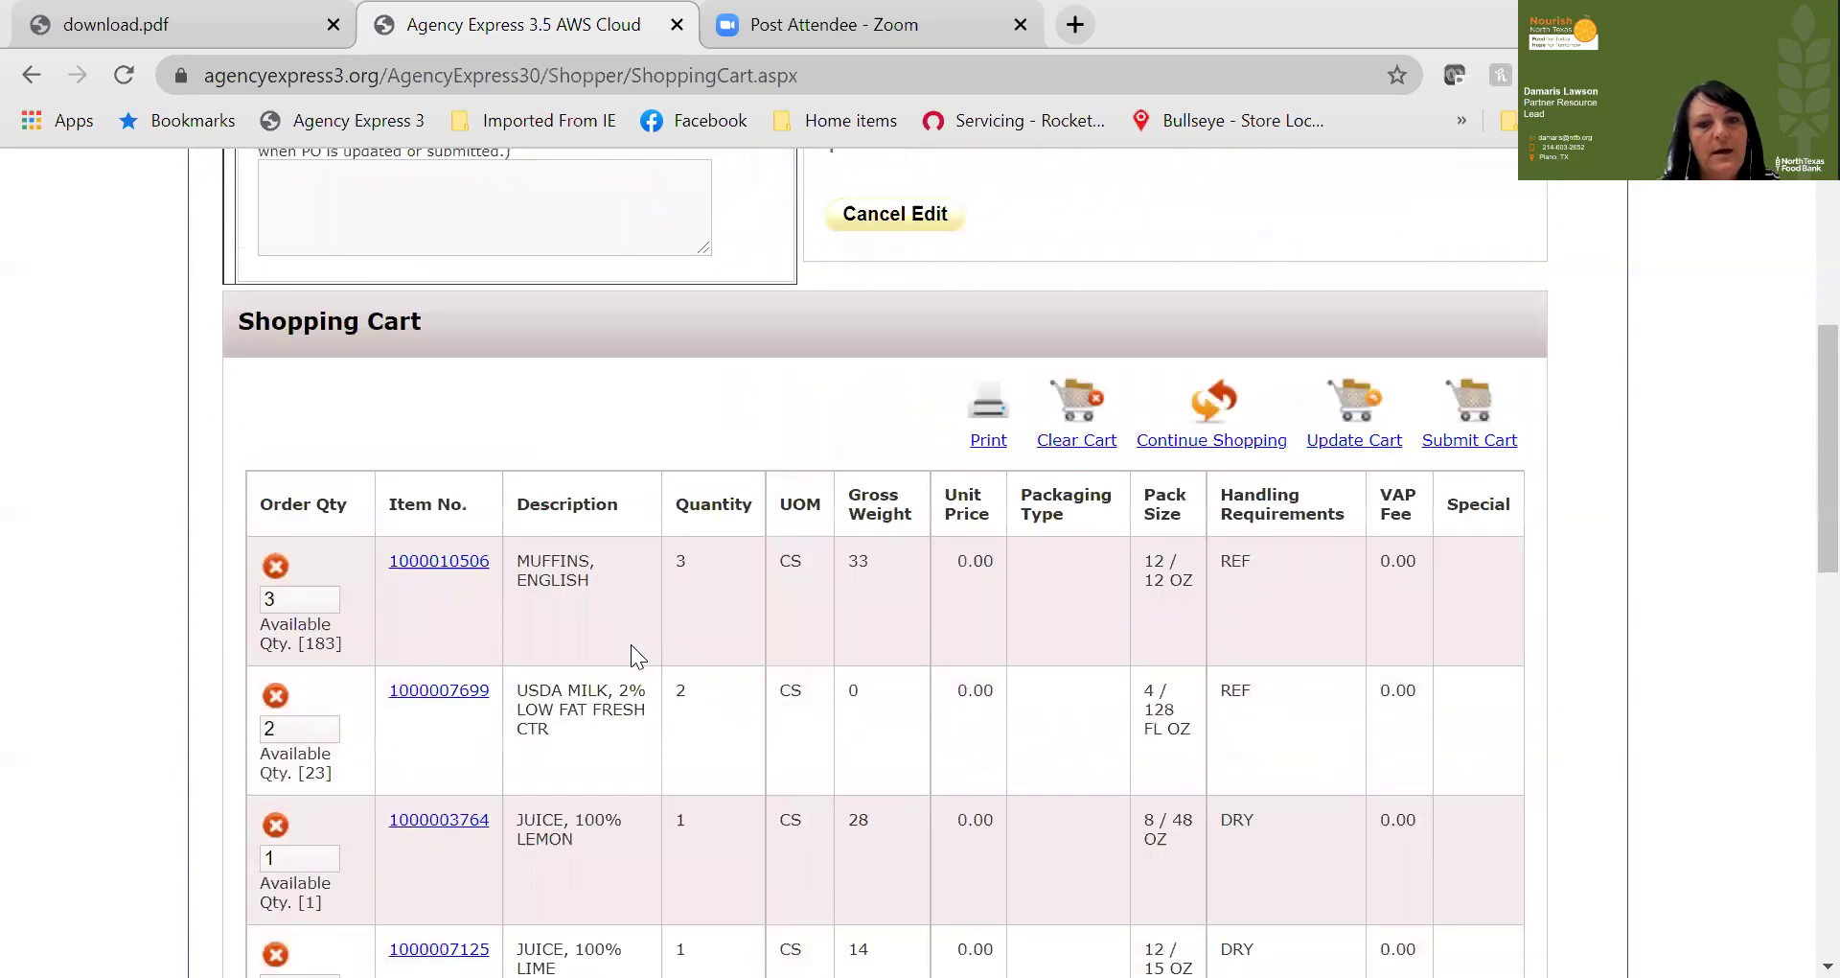
scroll(631, 644, "up", 2)
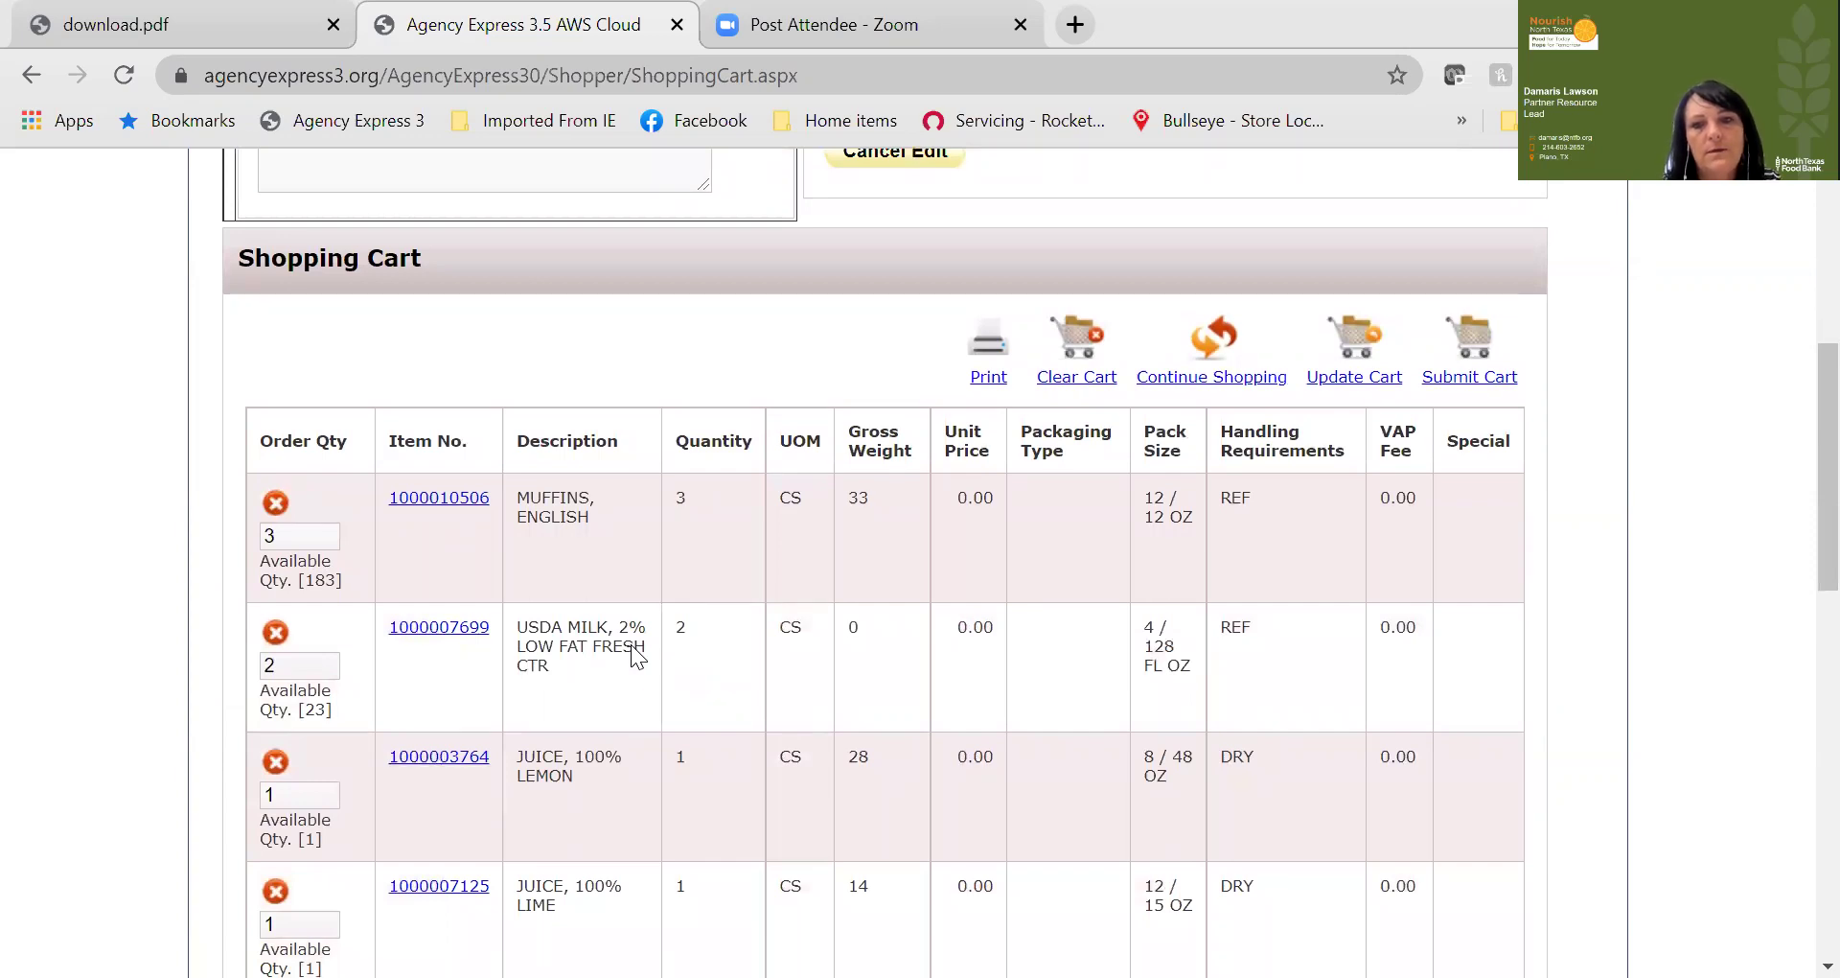
left_click(1058, 246)
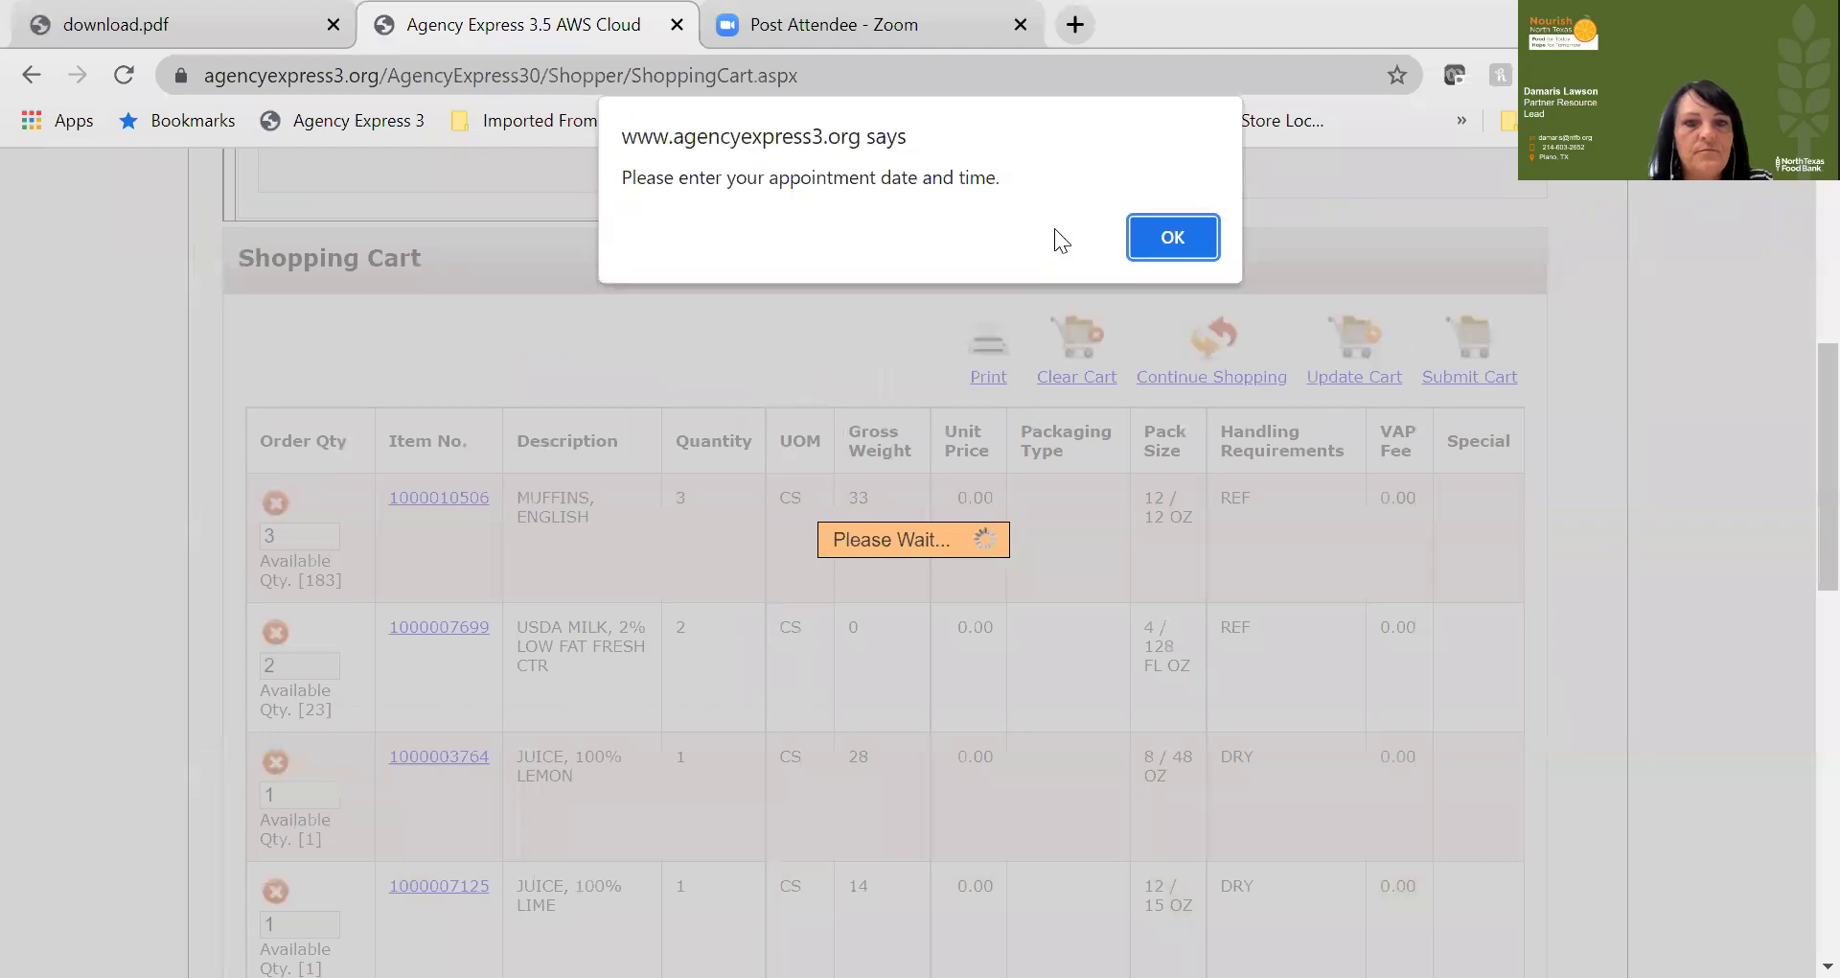
left_click(1131, 242)
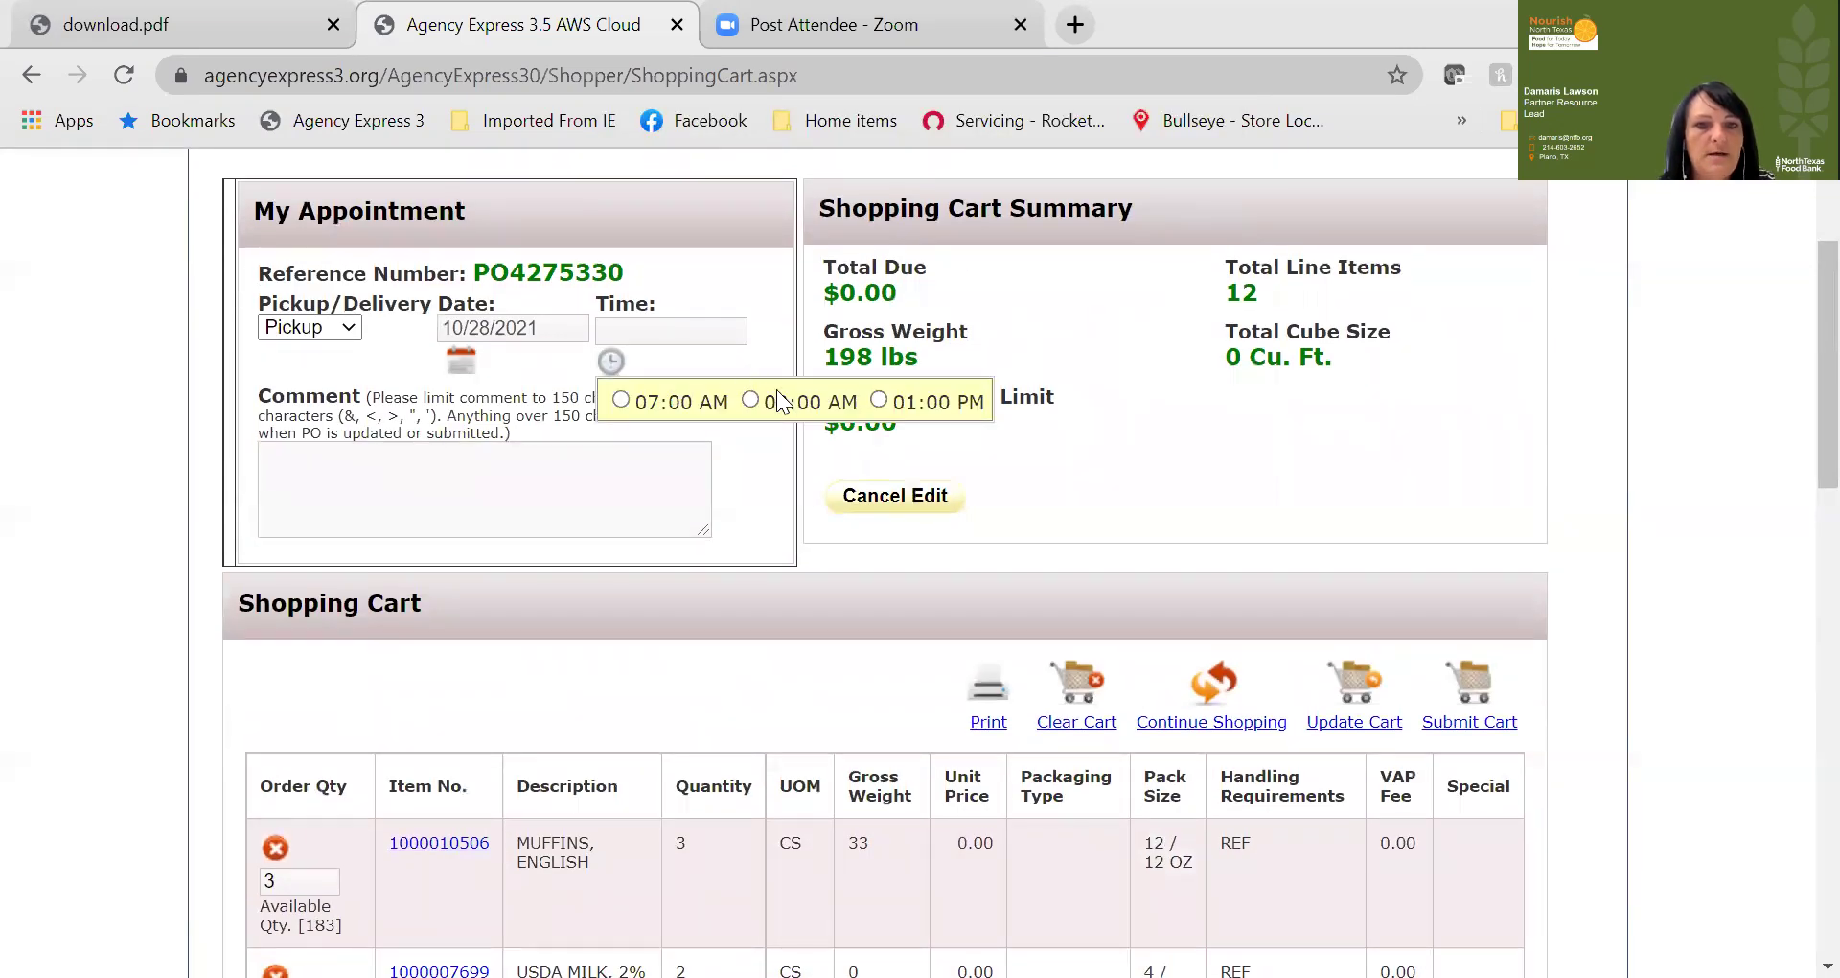
left_click(781, 401)
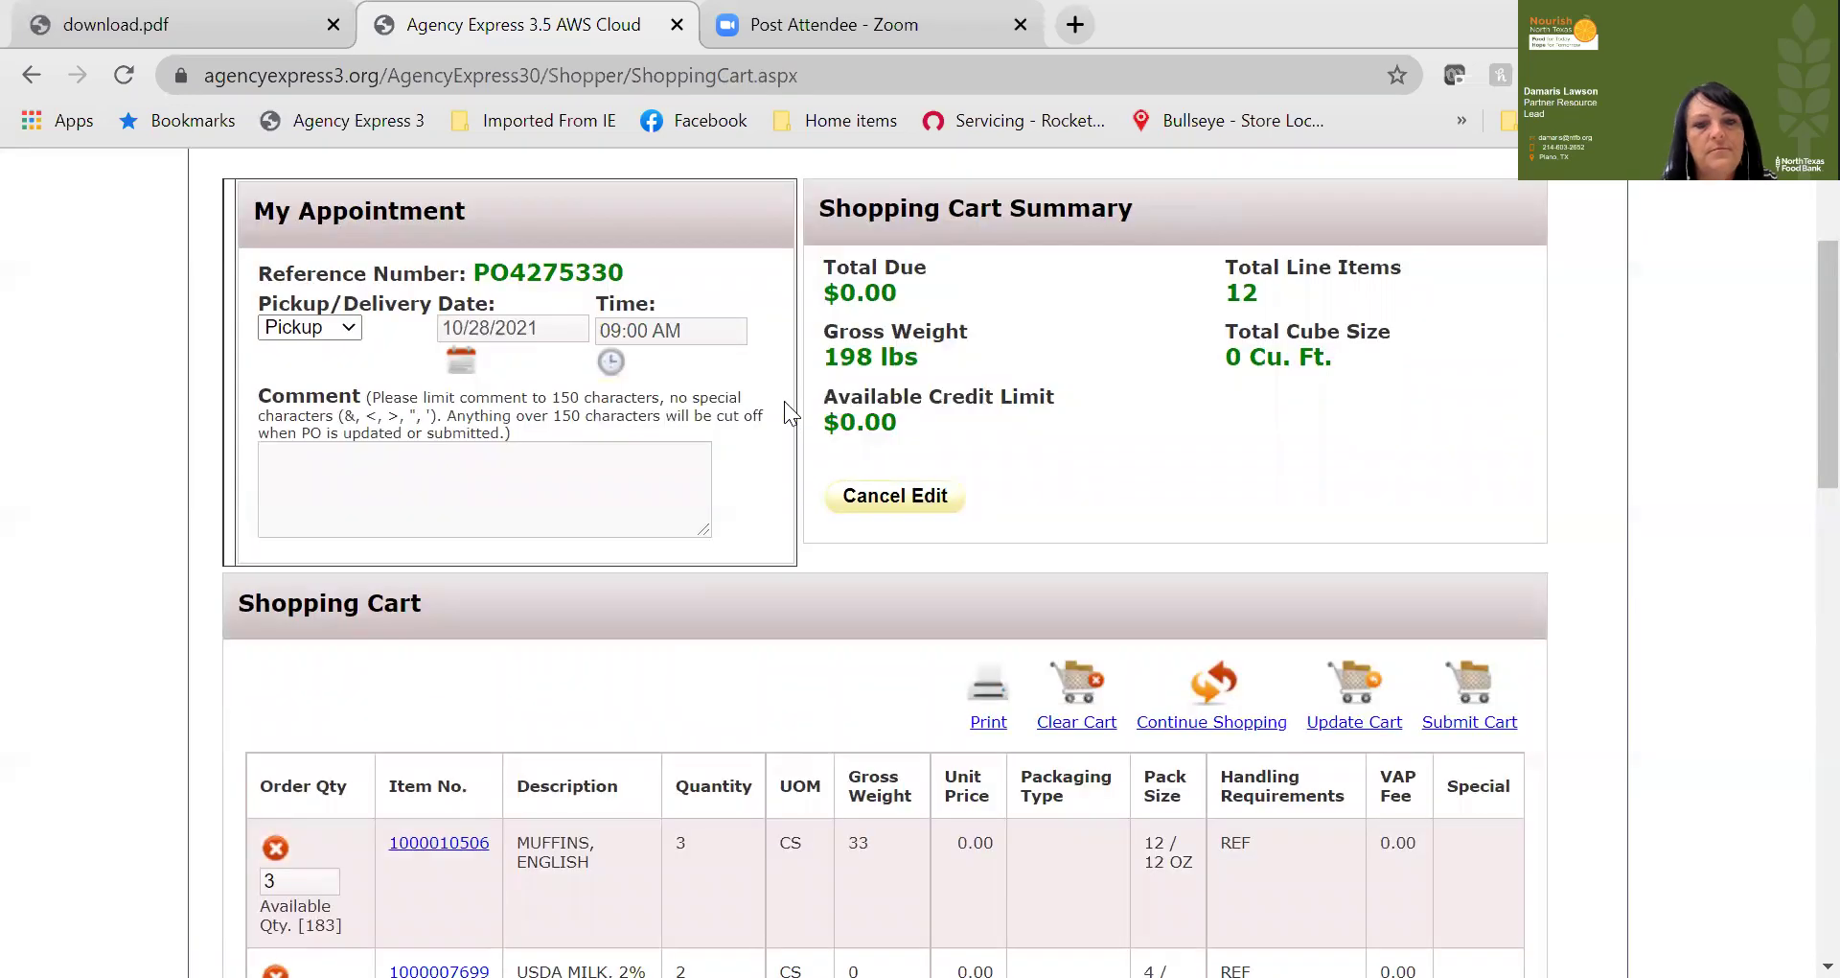
Step: Submit the edited order, confirm the submission, and bring up its entry in the Order Management list
scroll(784, 400, "down", 3)
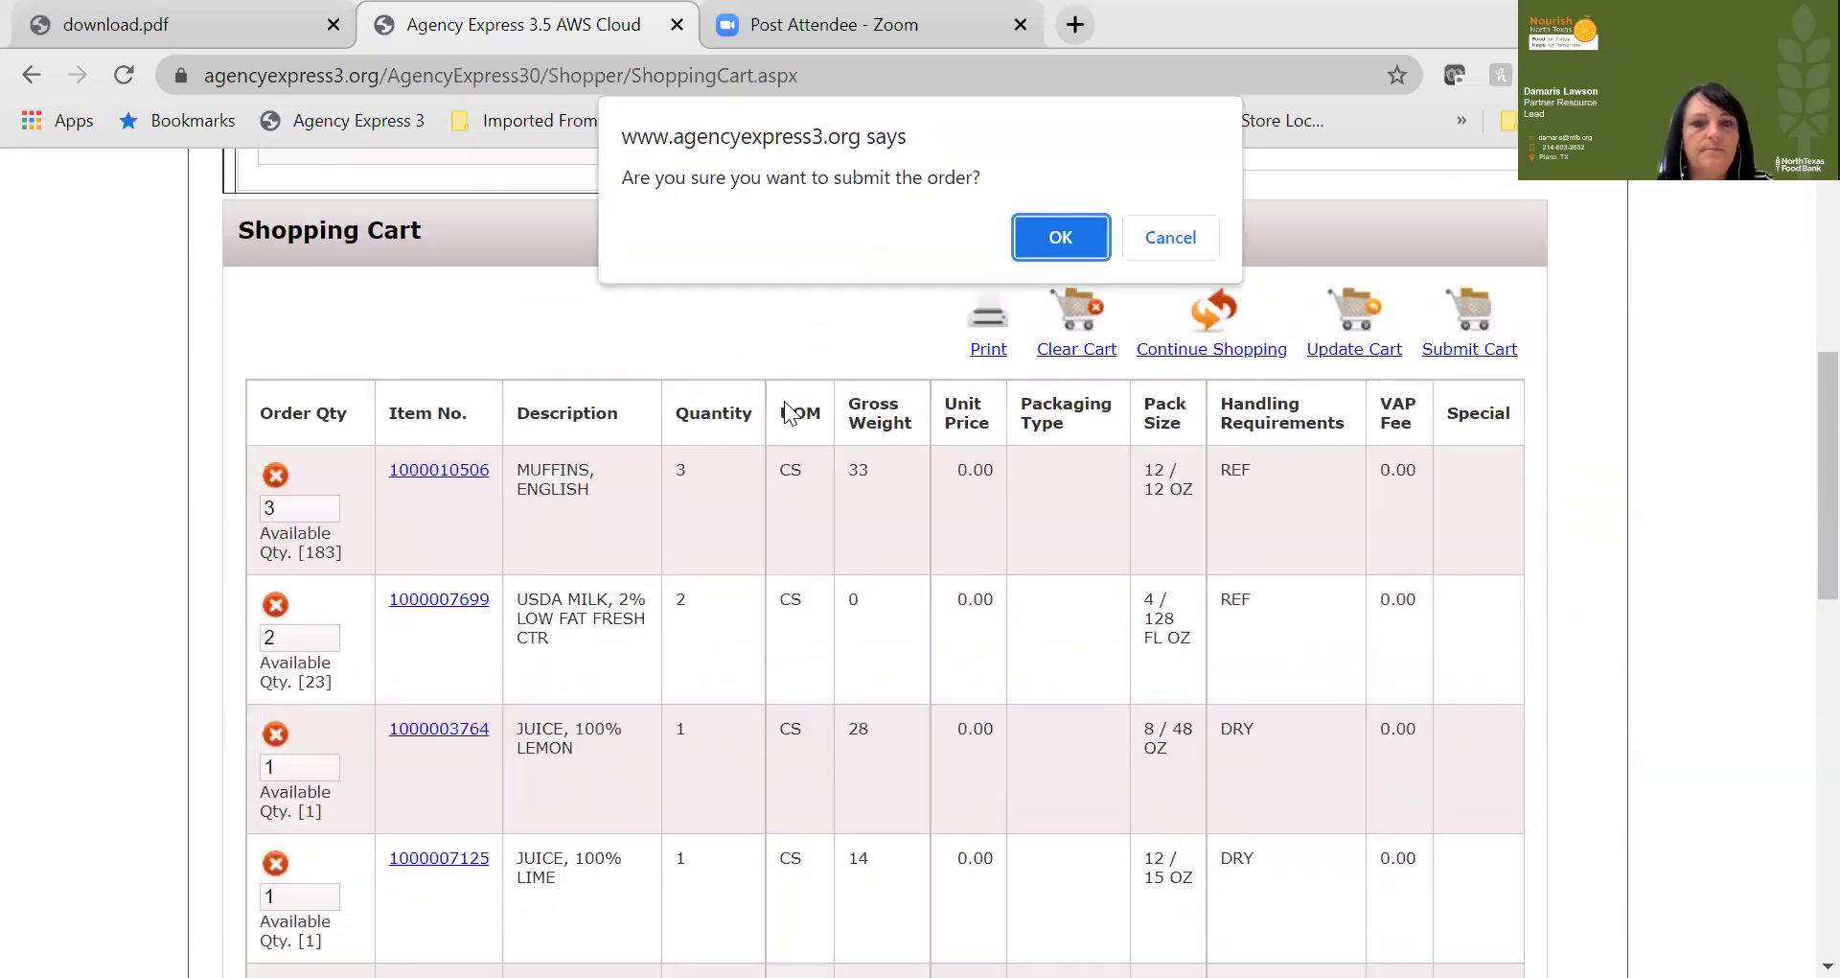
left_click(1039, 230)
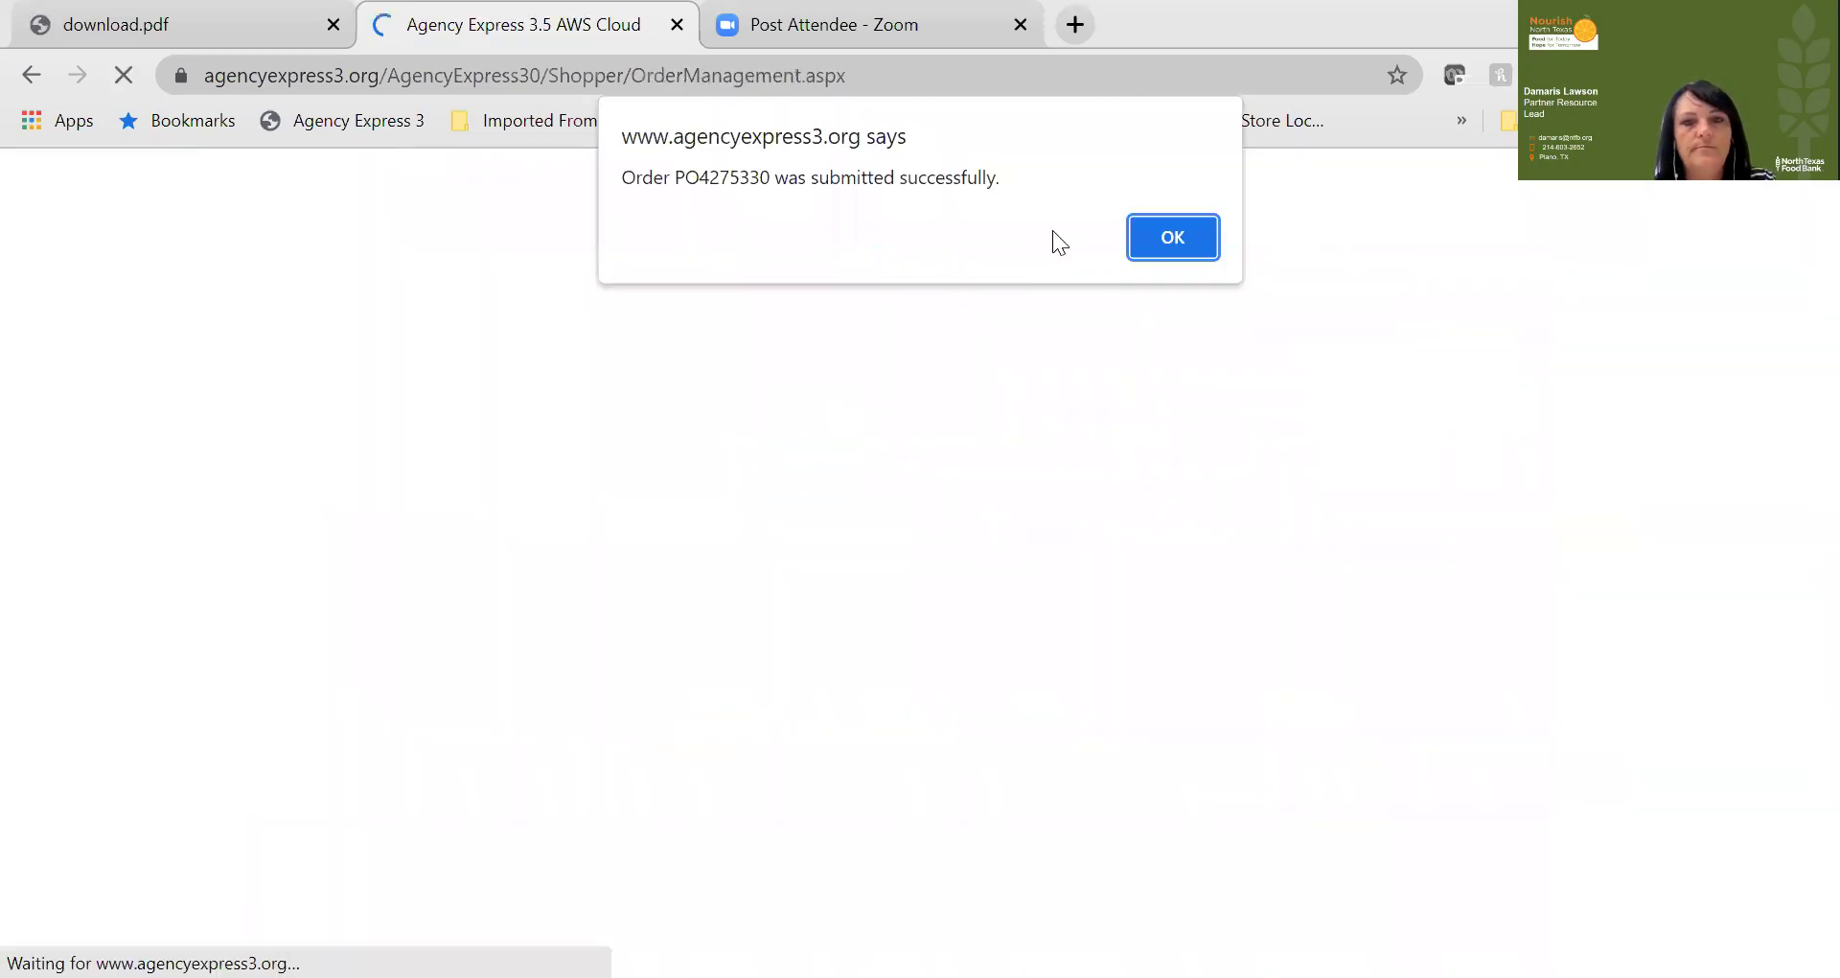
left_click(1144, 230)
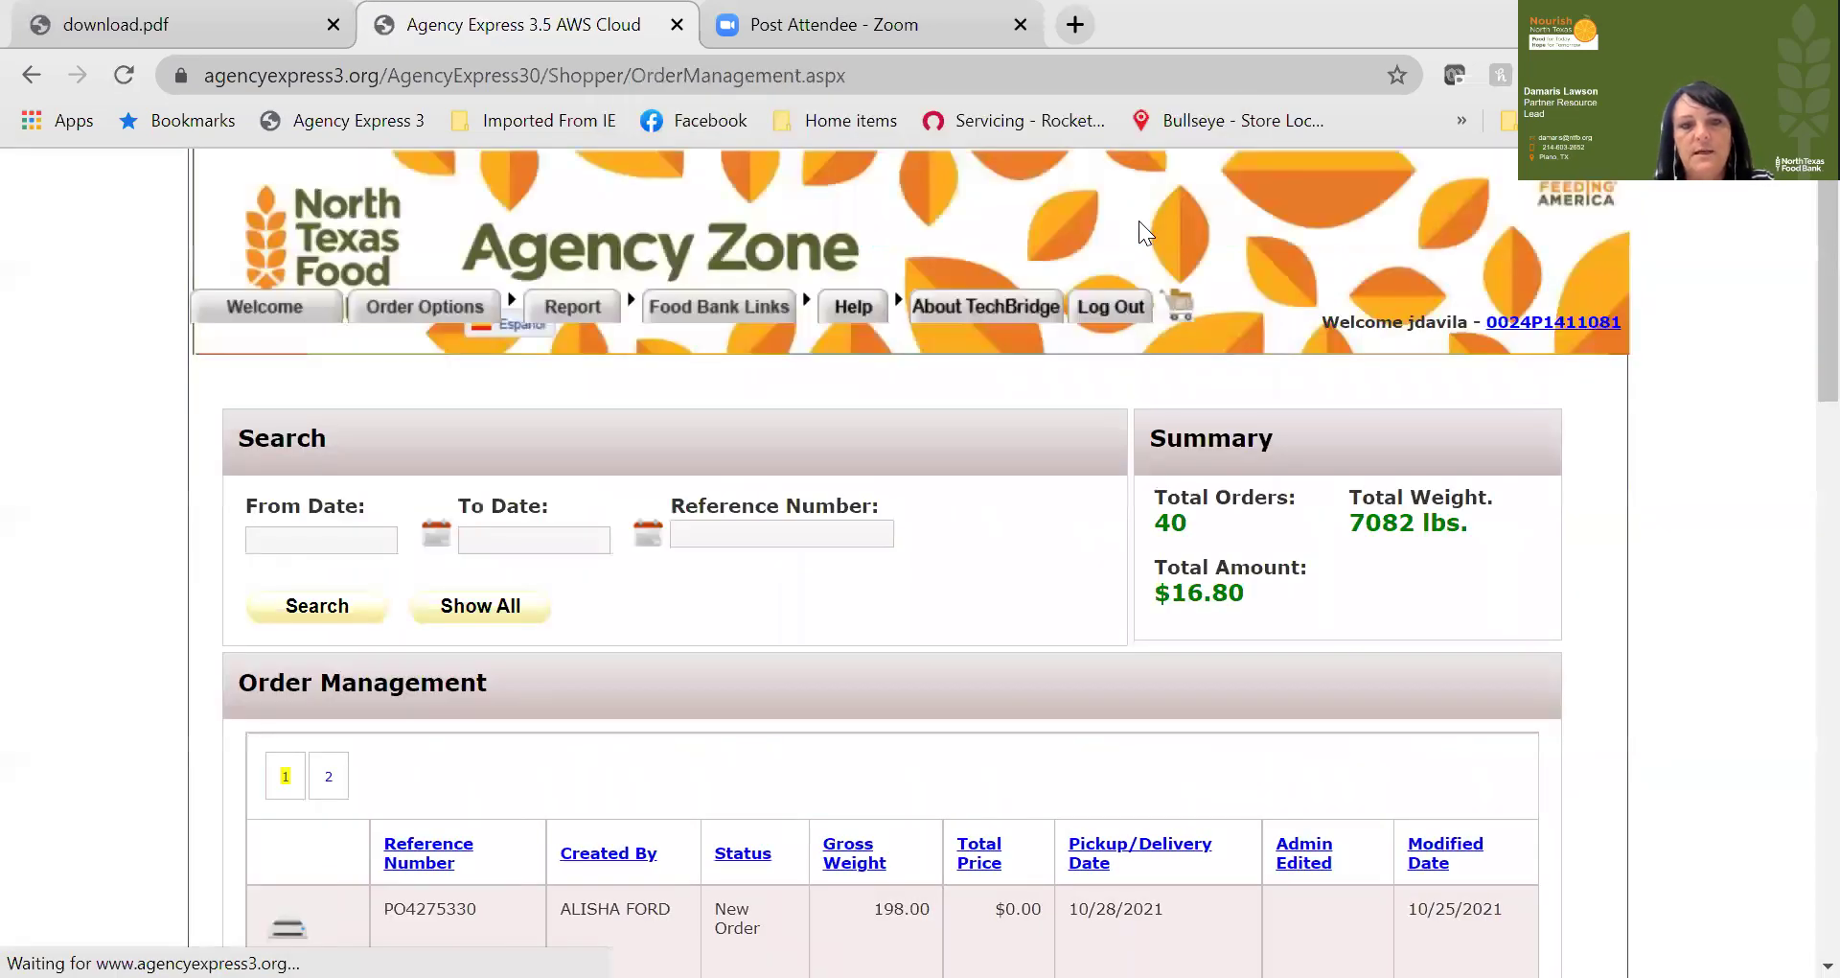
scroll(1139, 220, "down", 3)
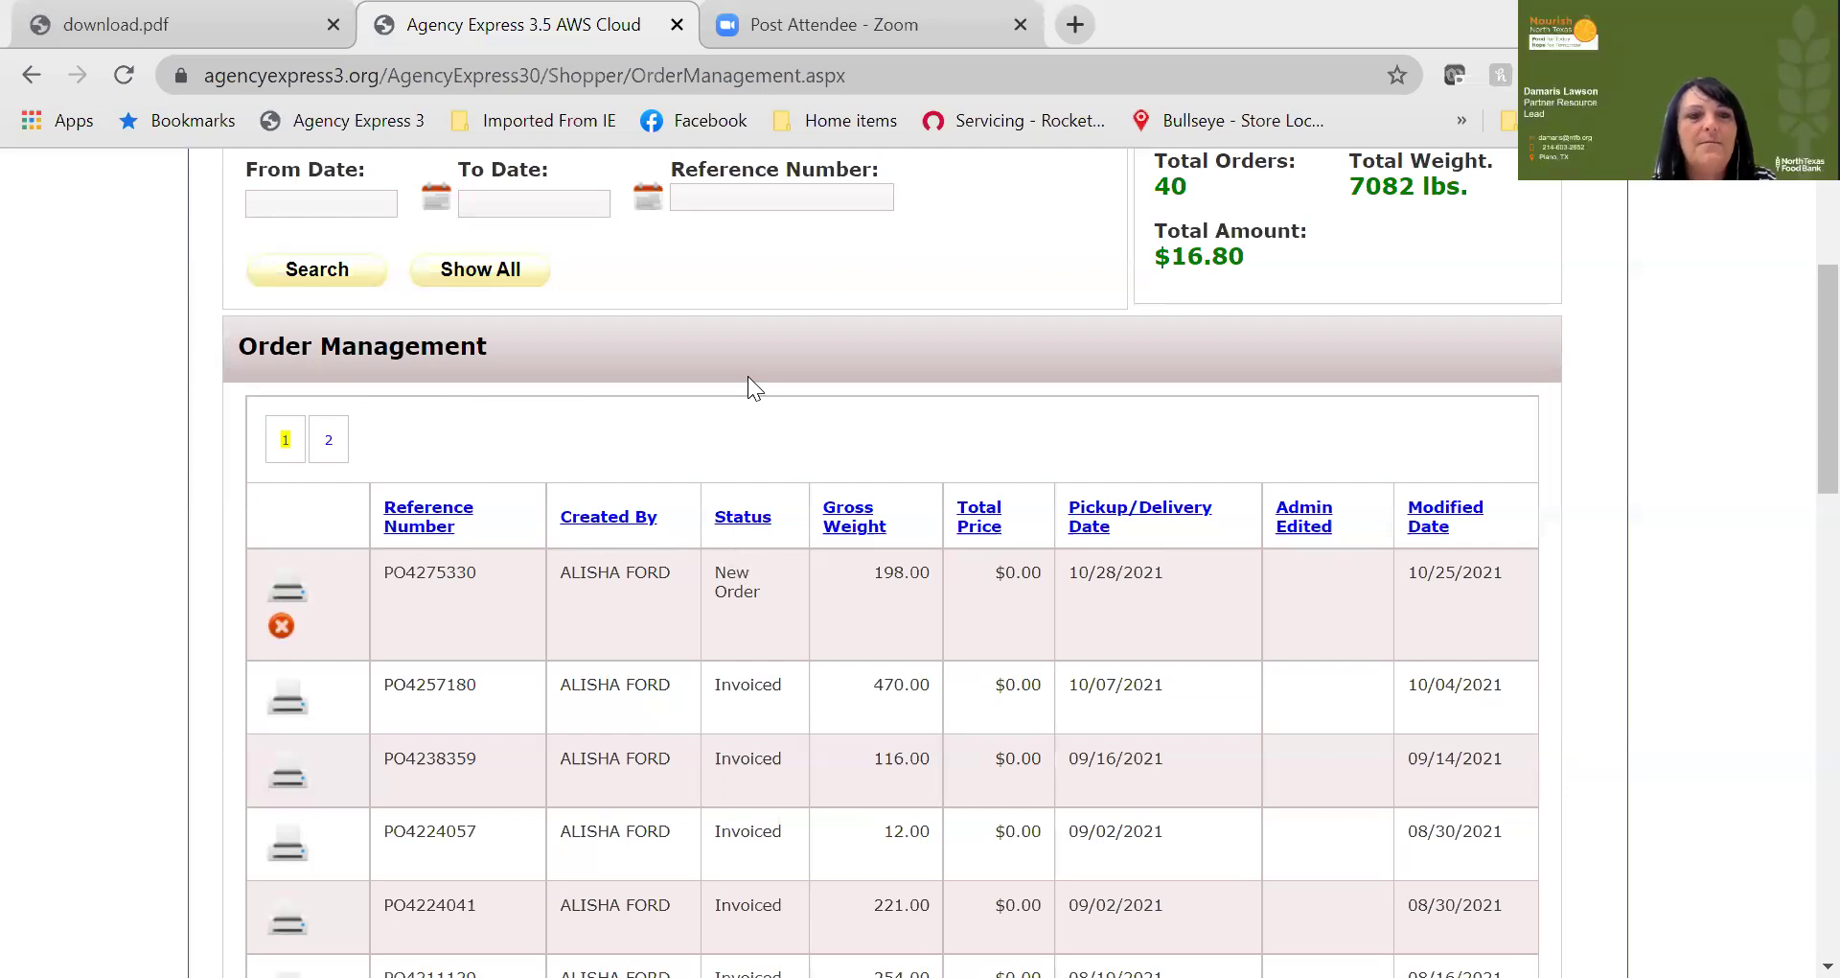
Step: Switch to download.pdf and read the guidance on Released orders and the frequently asked questions about accepted quantities and pickup date changes
left_click(123, 32)
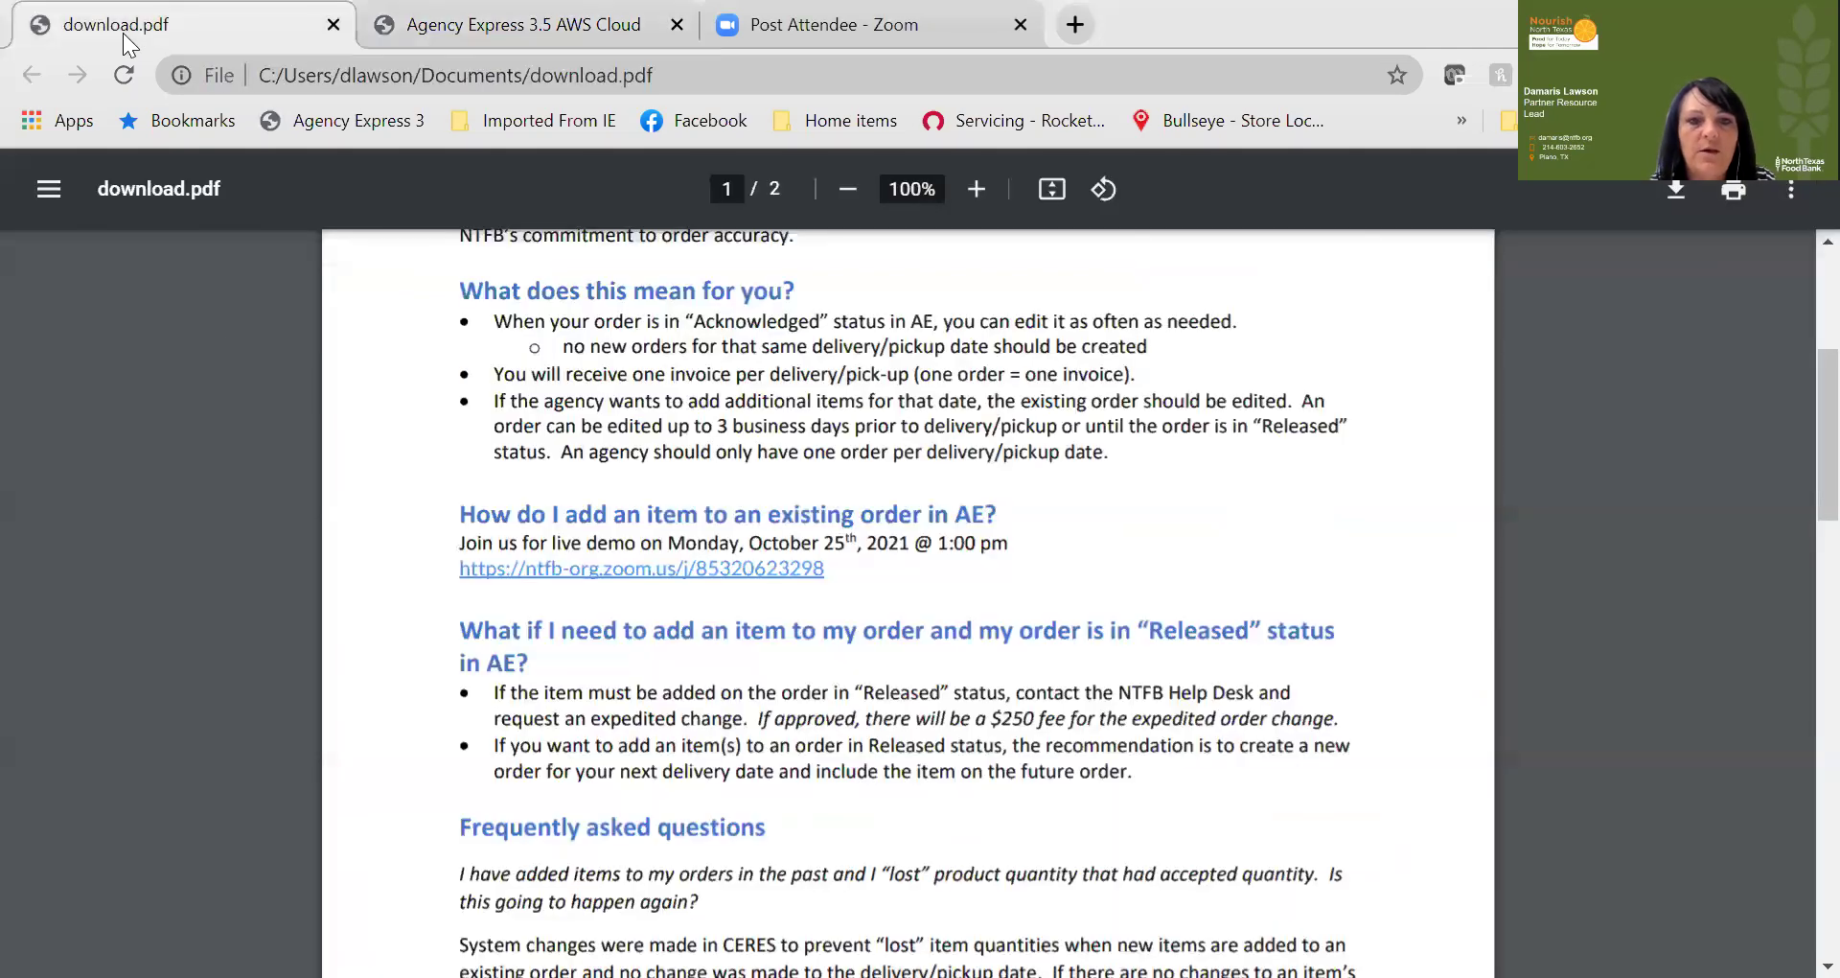
scroll(222, 429, "down", 4)
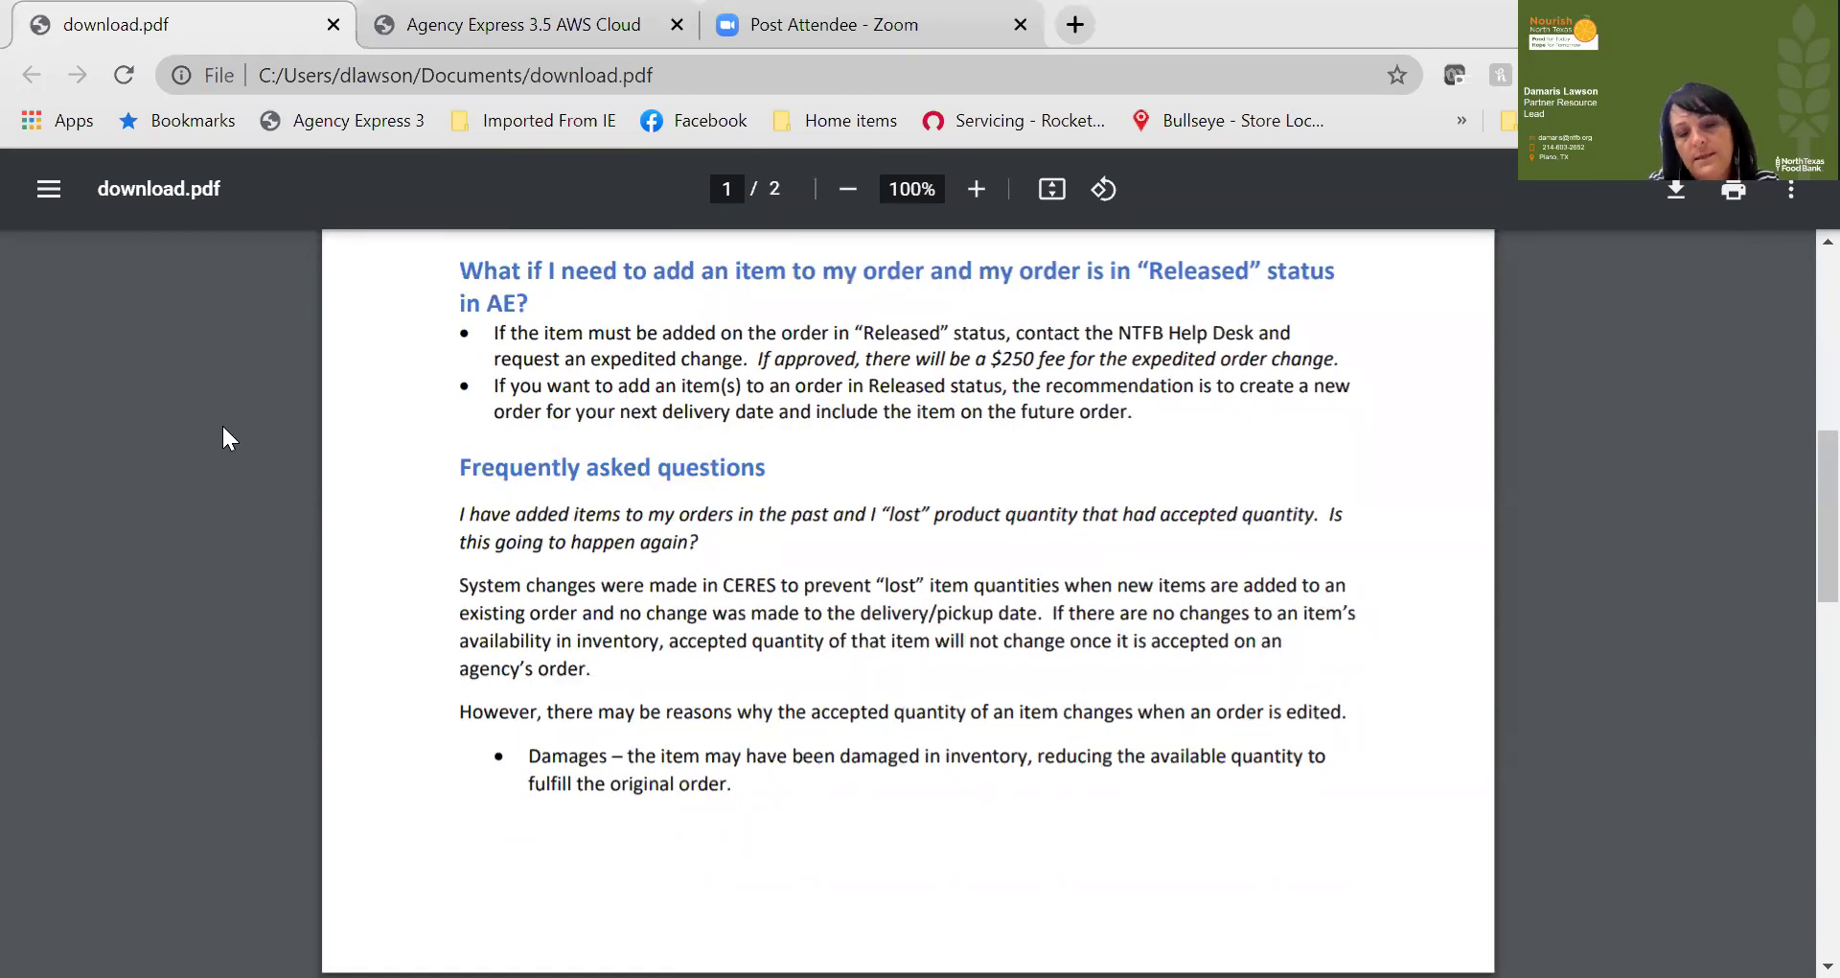
scroll(221, 423, "down", 2)
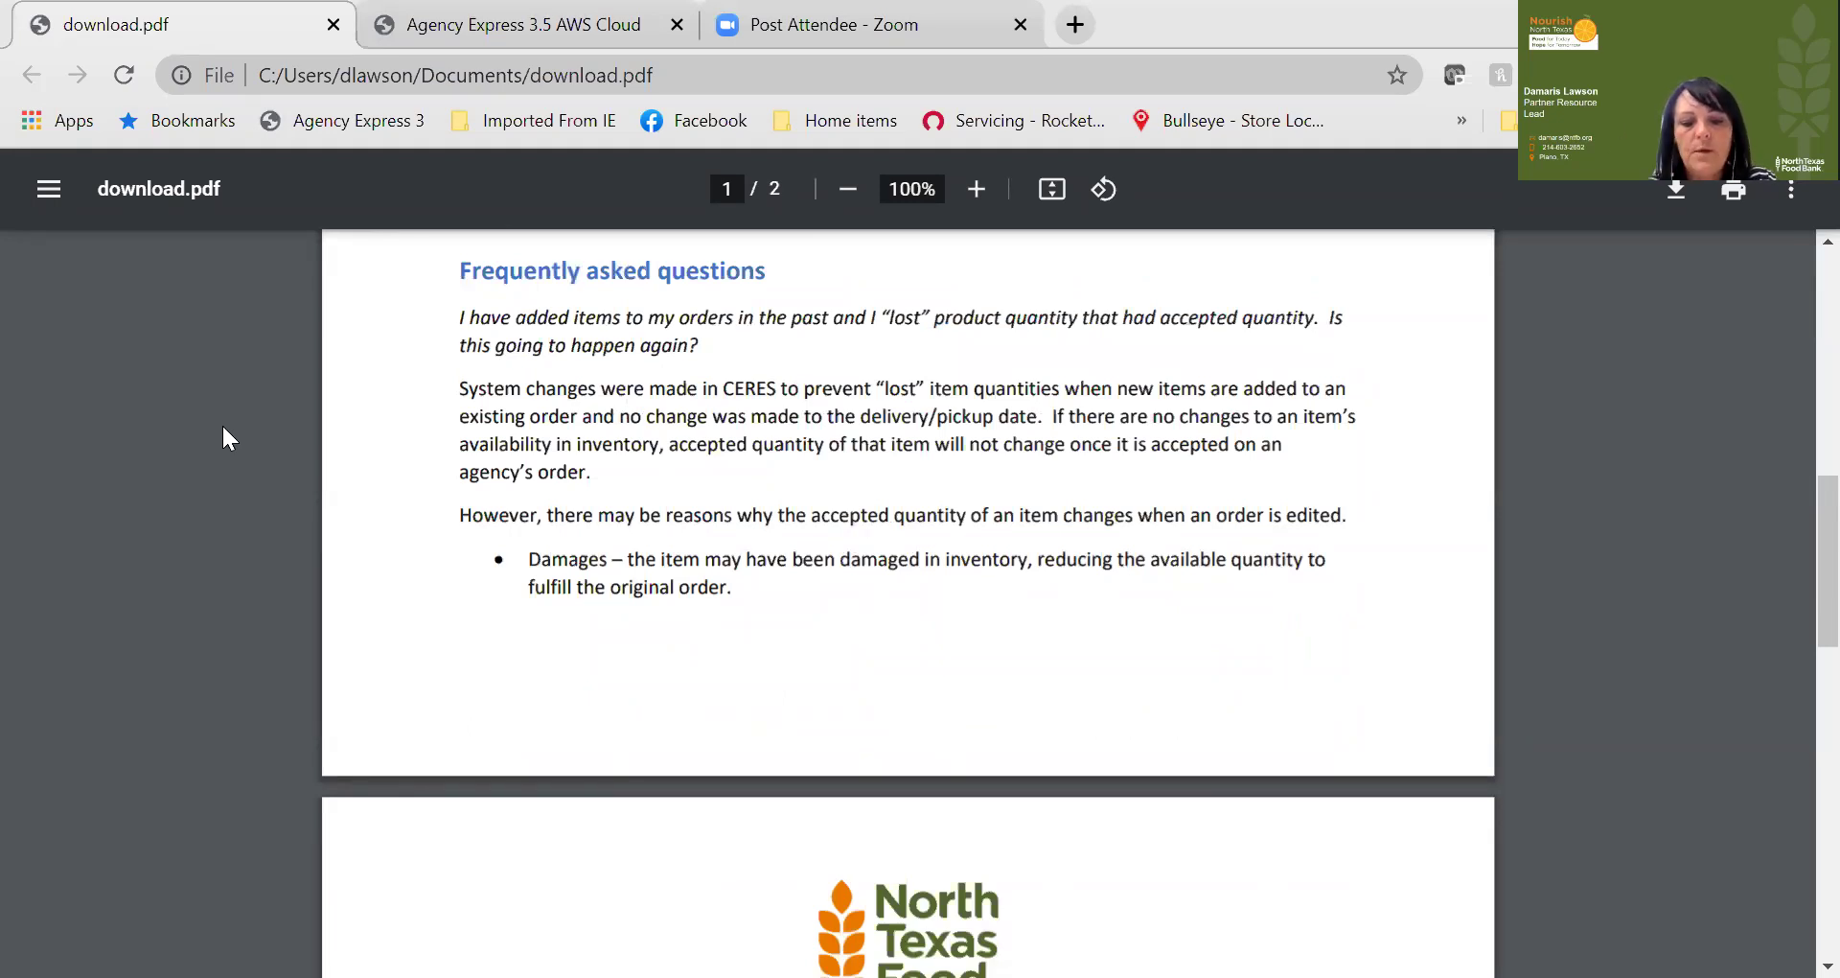
scroll(224, 438, "down", 3)
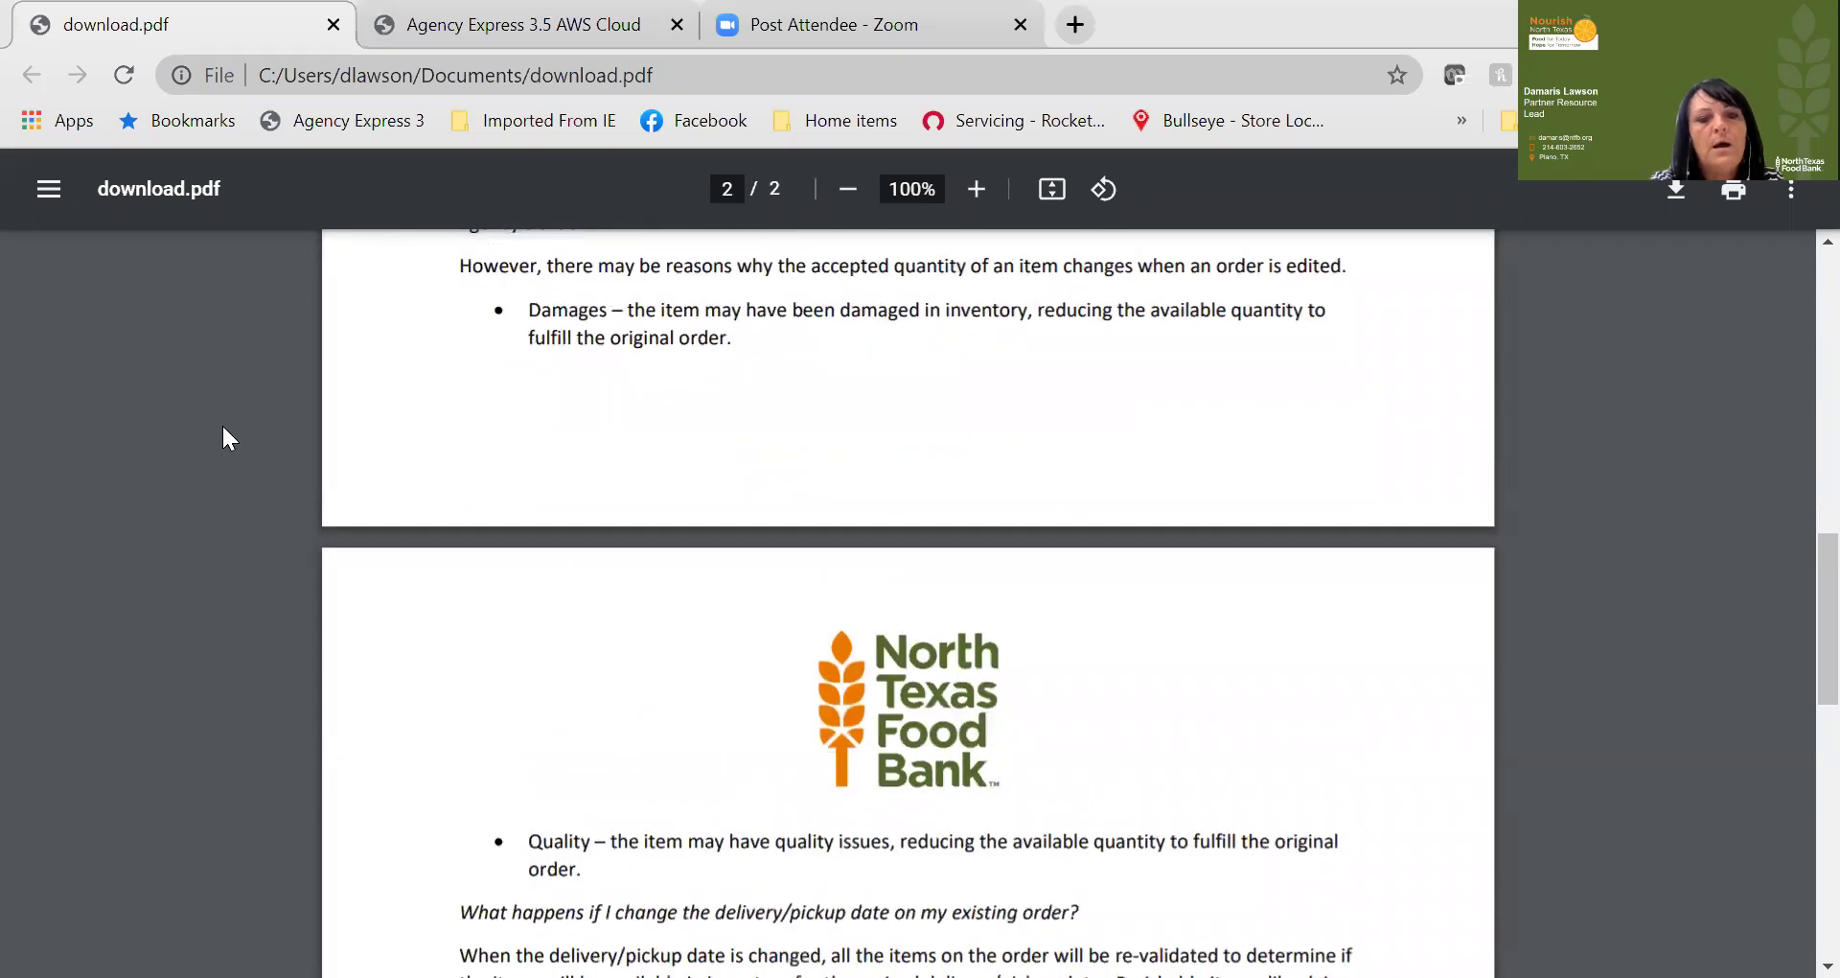
scroll(224, 438, "down", 3)
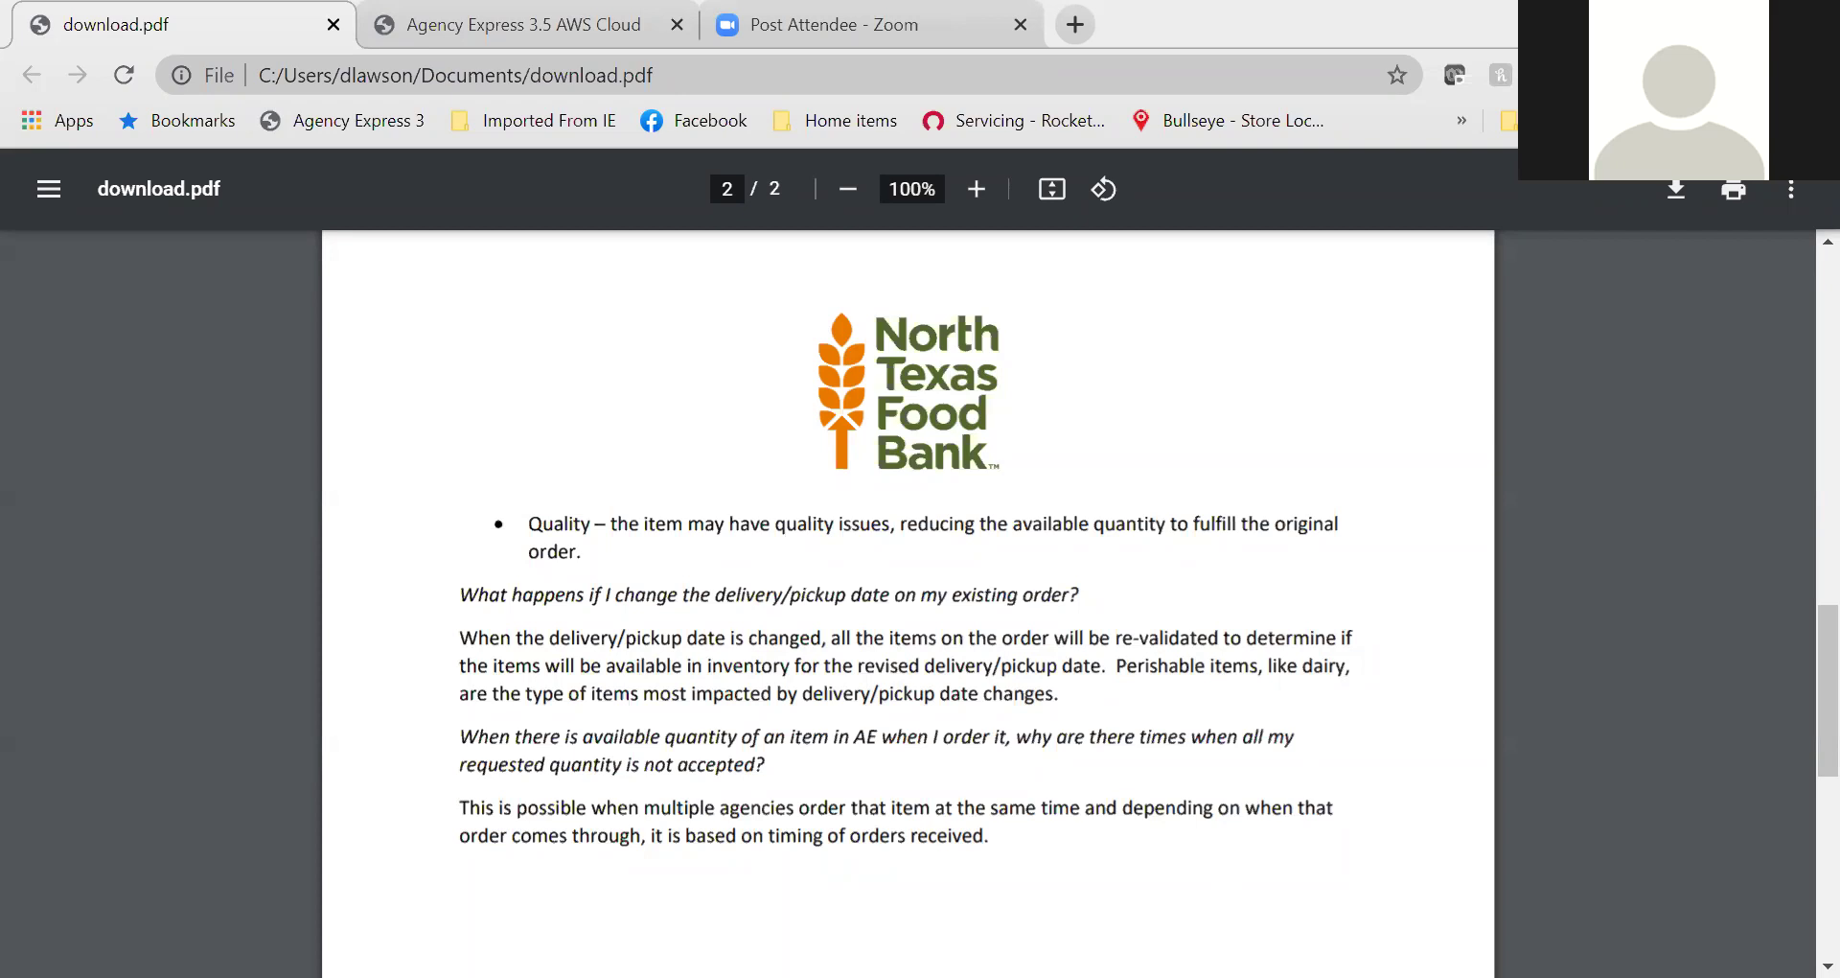
scroll(908, 602, "up", 8)
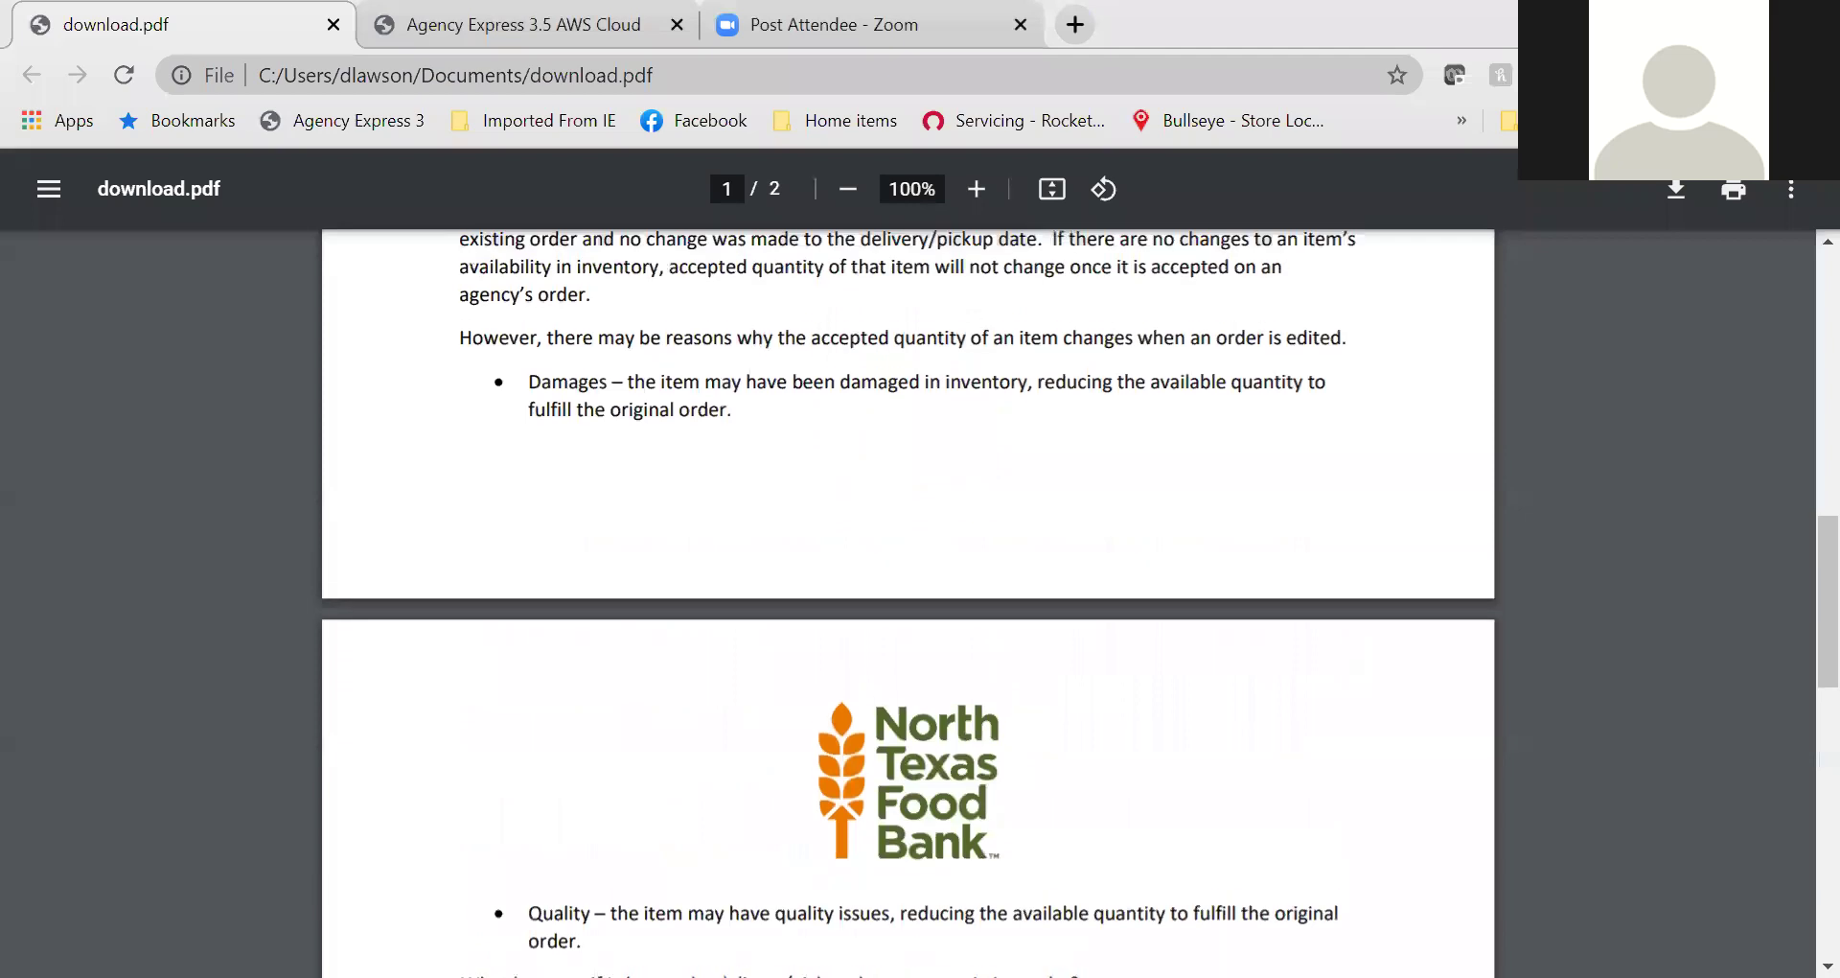
scroll(908, 602, "down", 2)
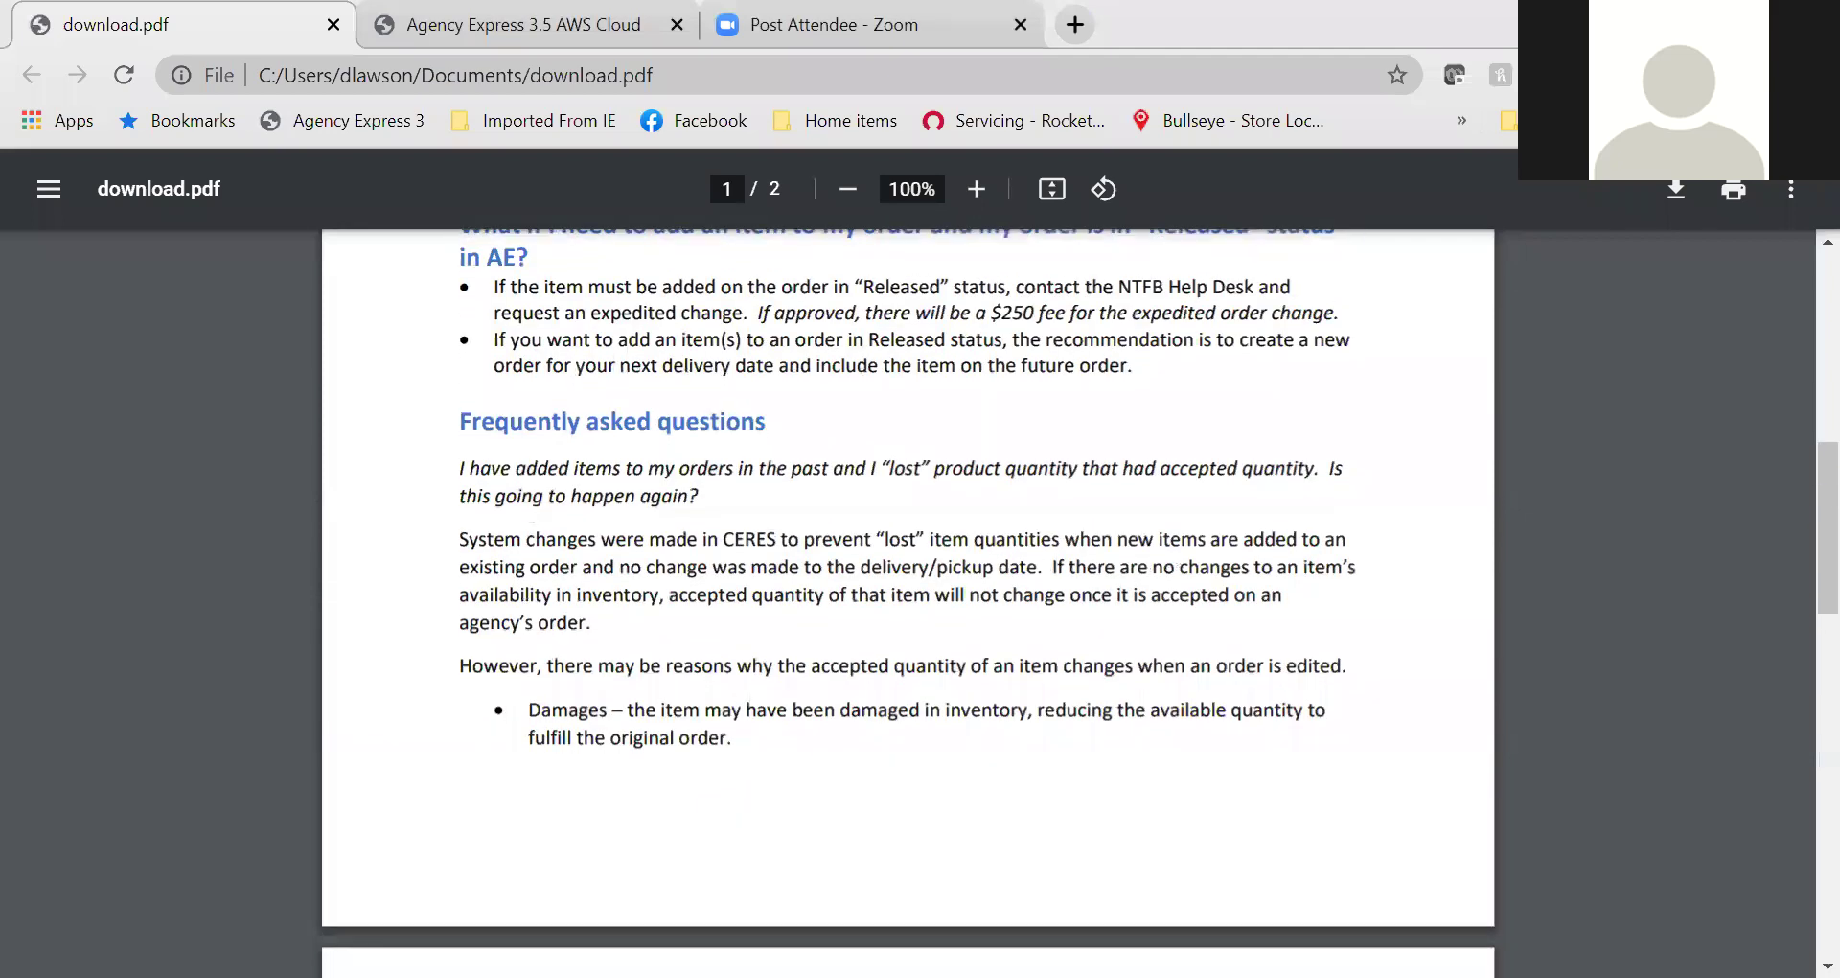
scroll(908, 601, "up", 1)
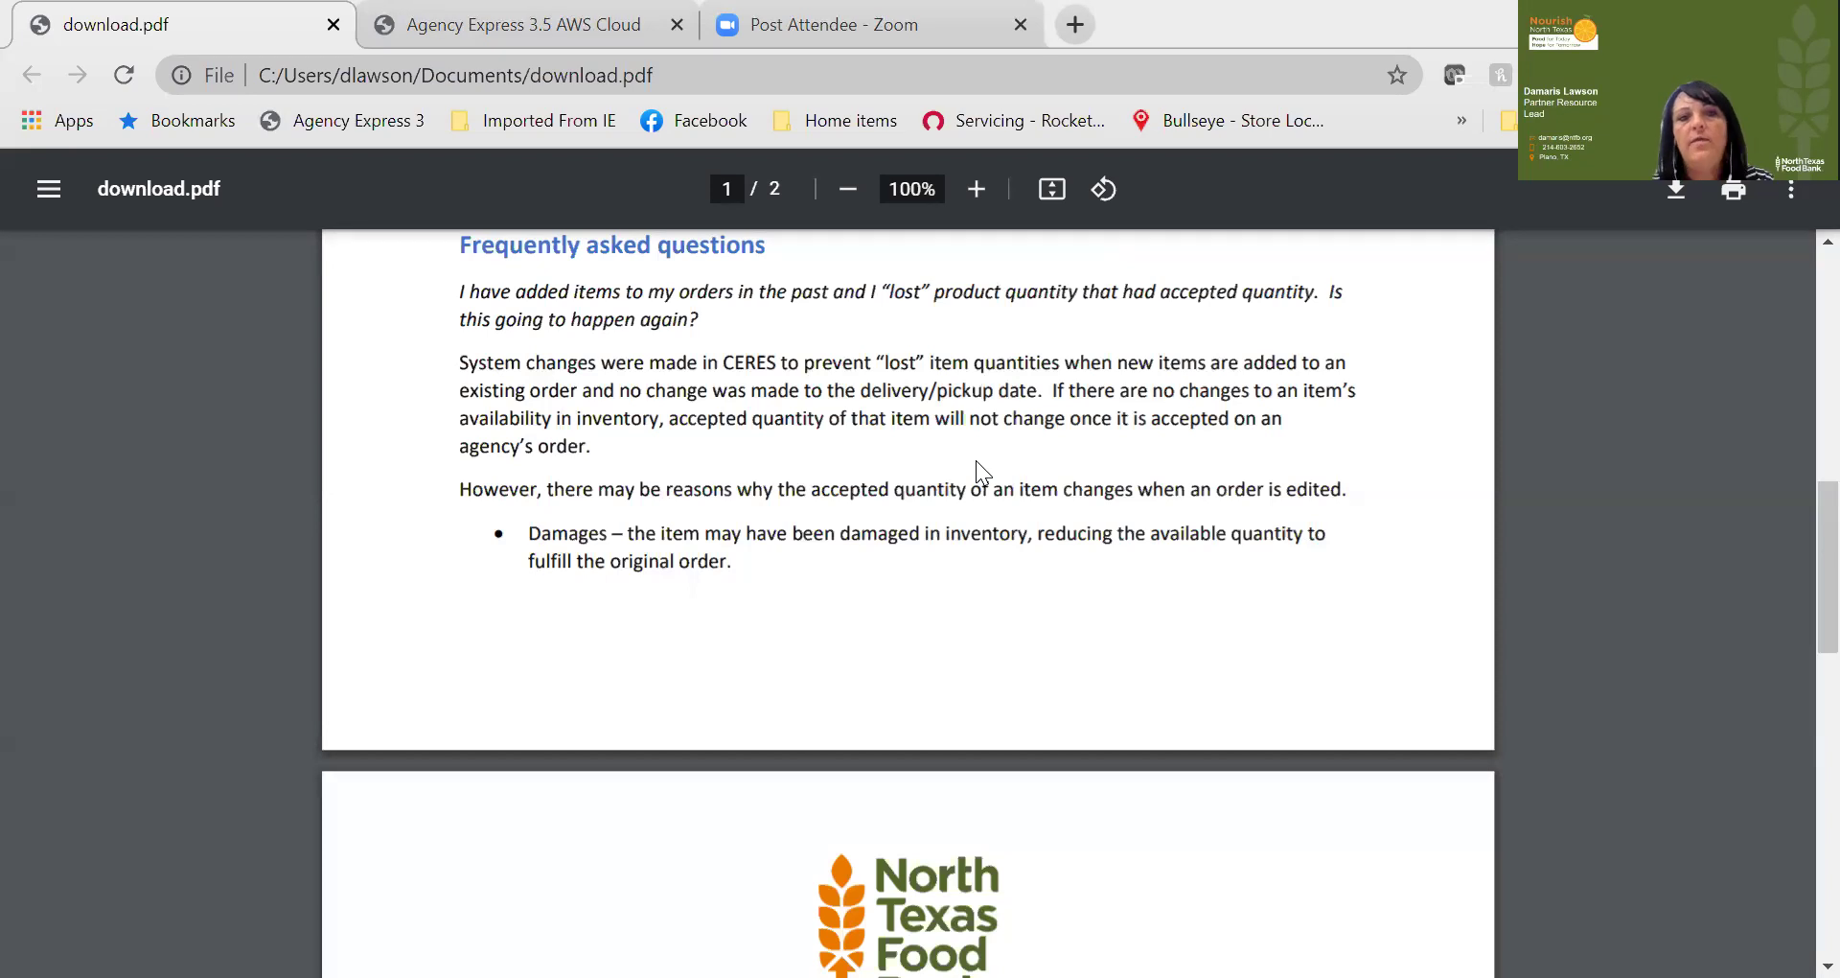
Step: Return to Agency Express, go back to Order Options and reopen Order Management to check the resubmitted order's status
key("ctrl+Tab")
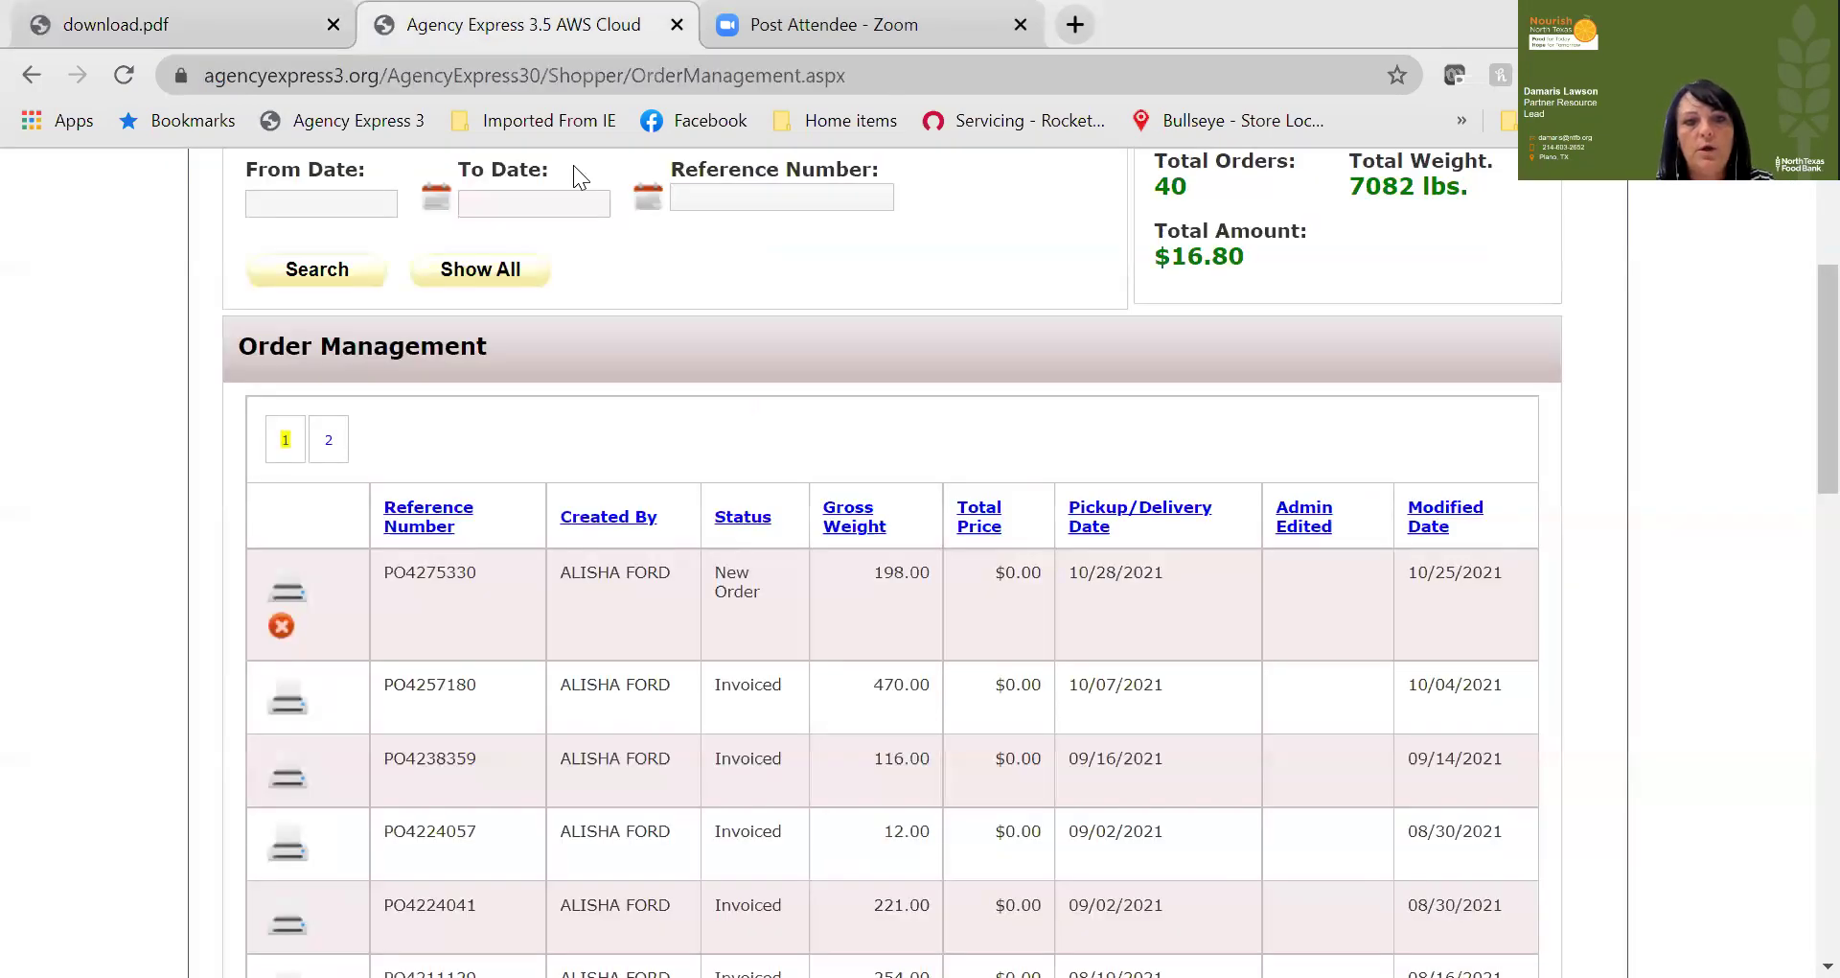
scroll(537, 359, "up", 3)
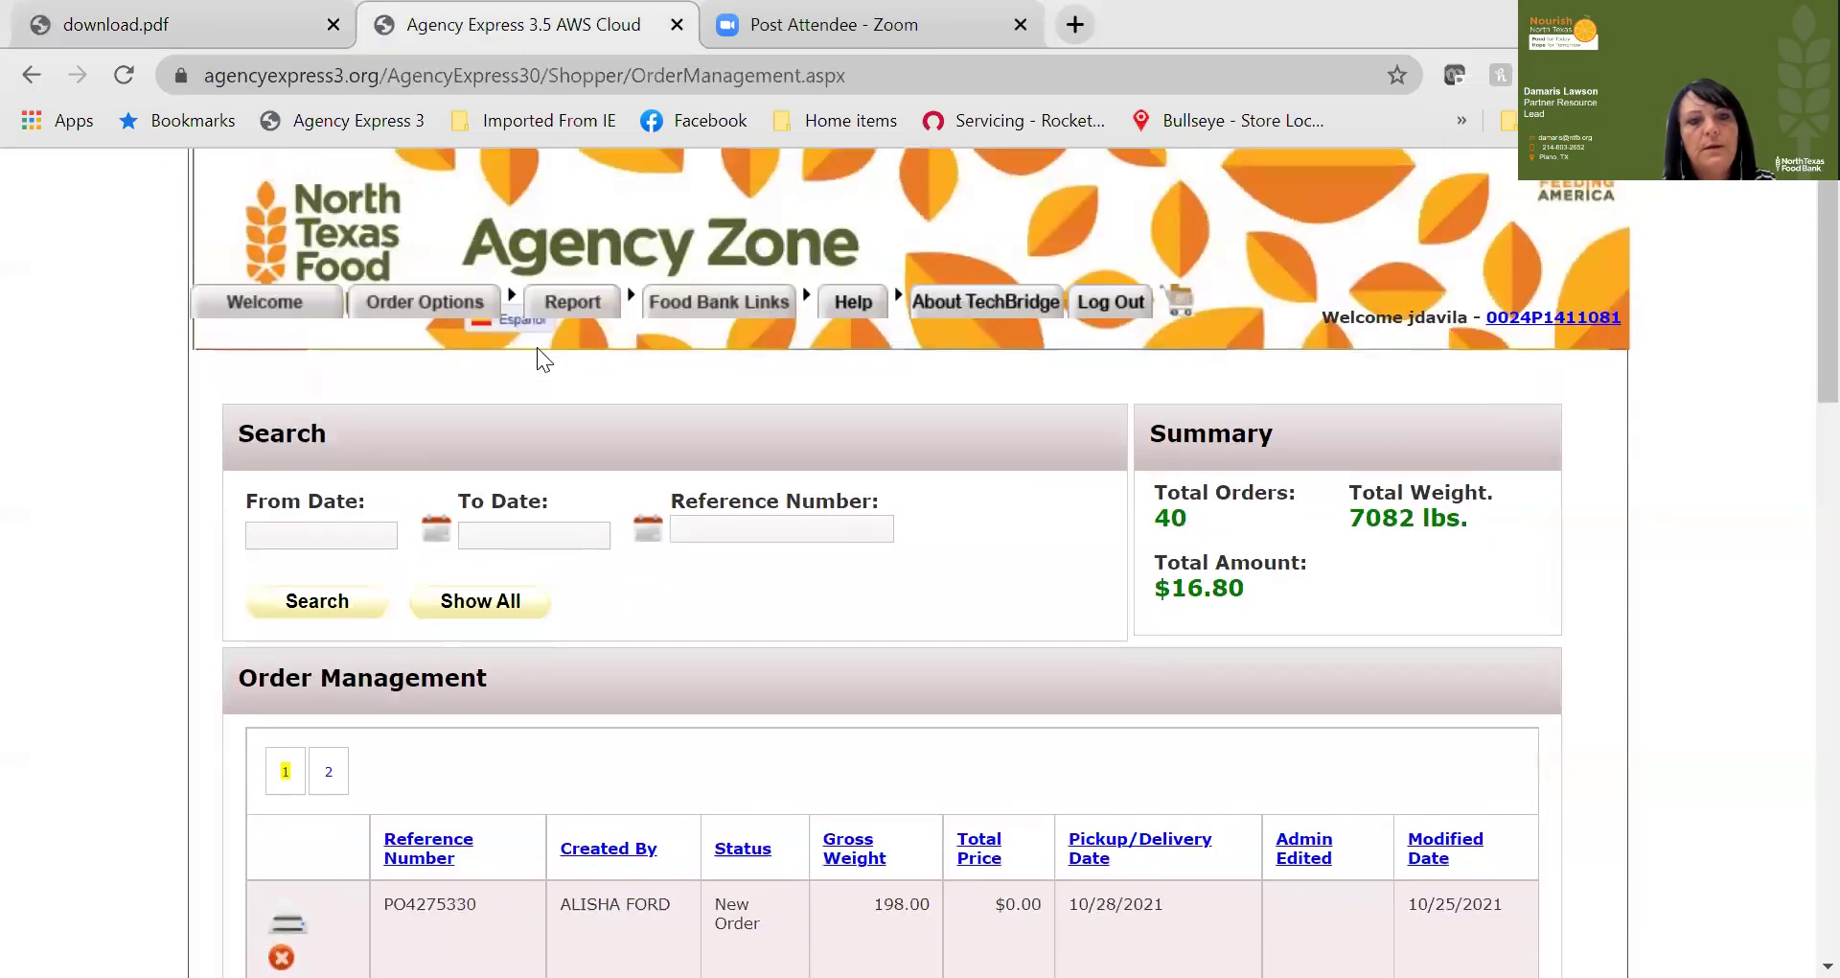
key("alt+Left")
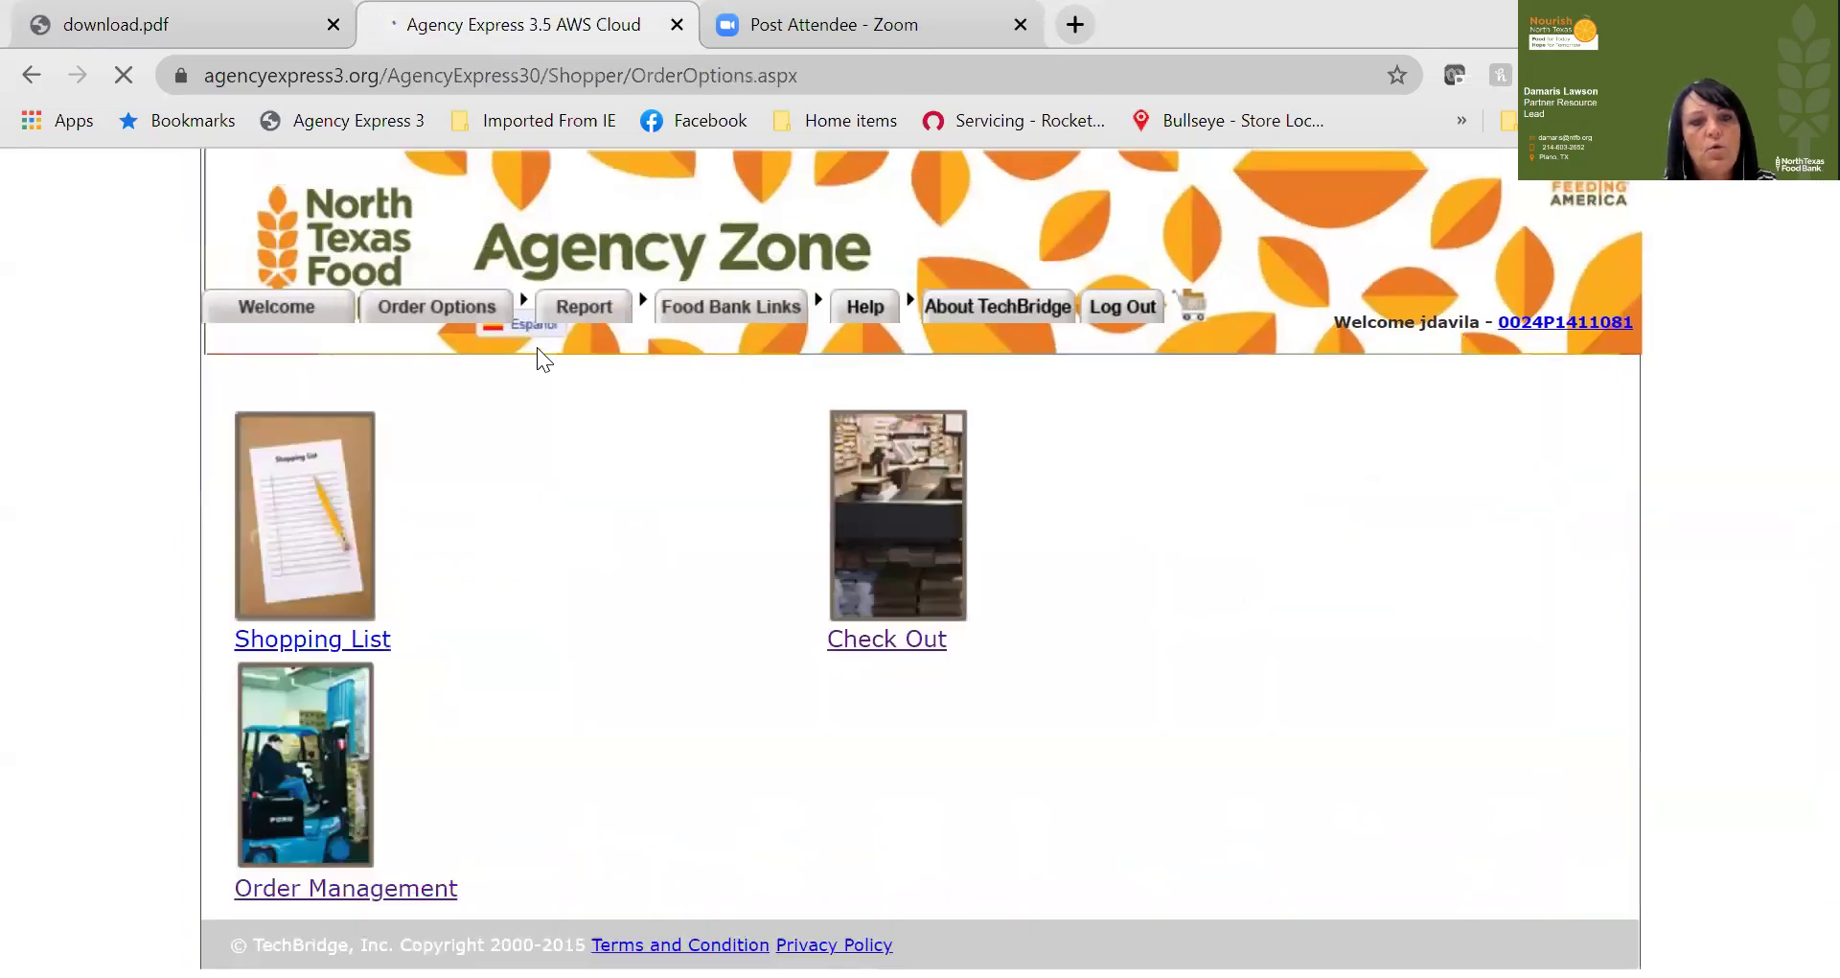
key("alt+Left")
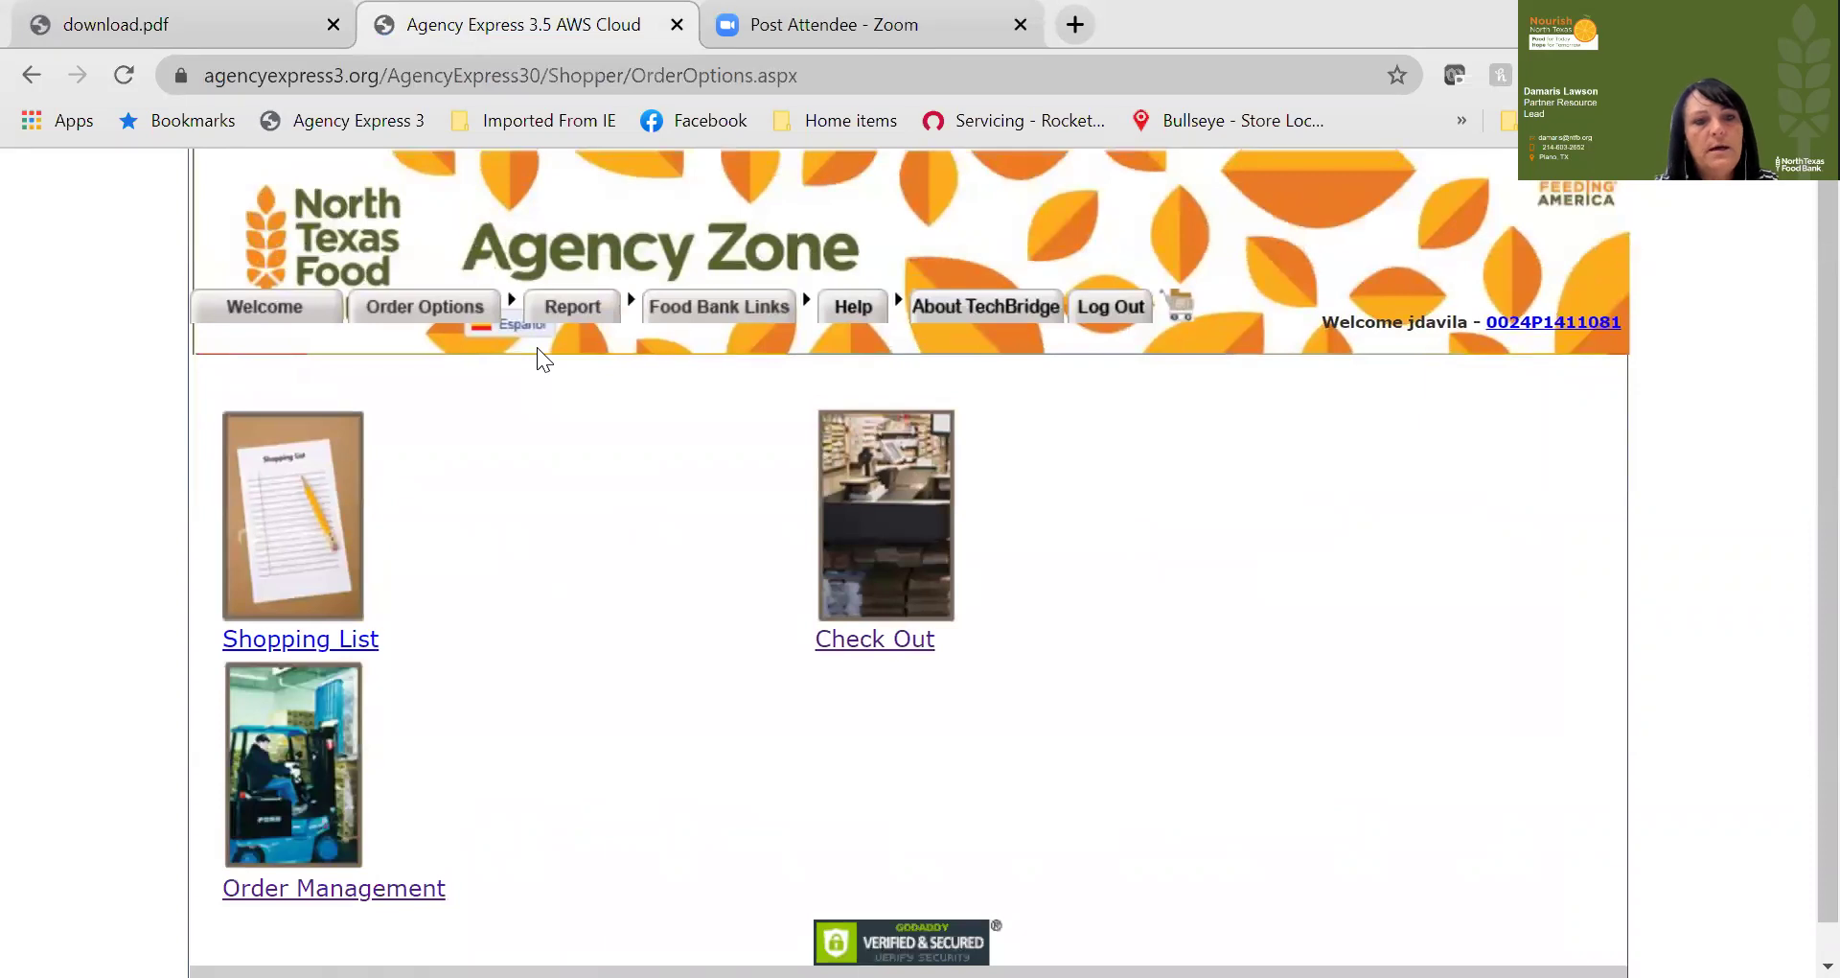
key("alt+Right")
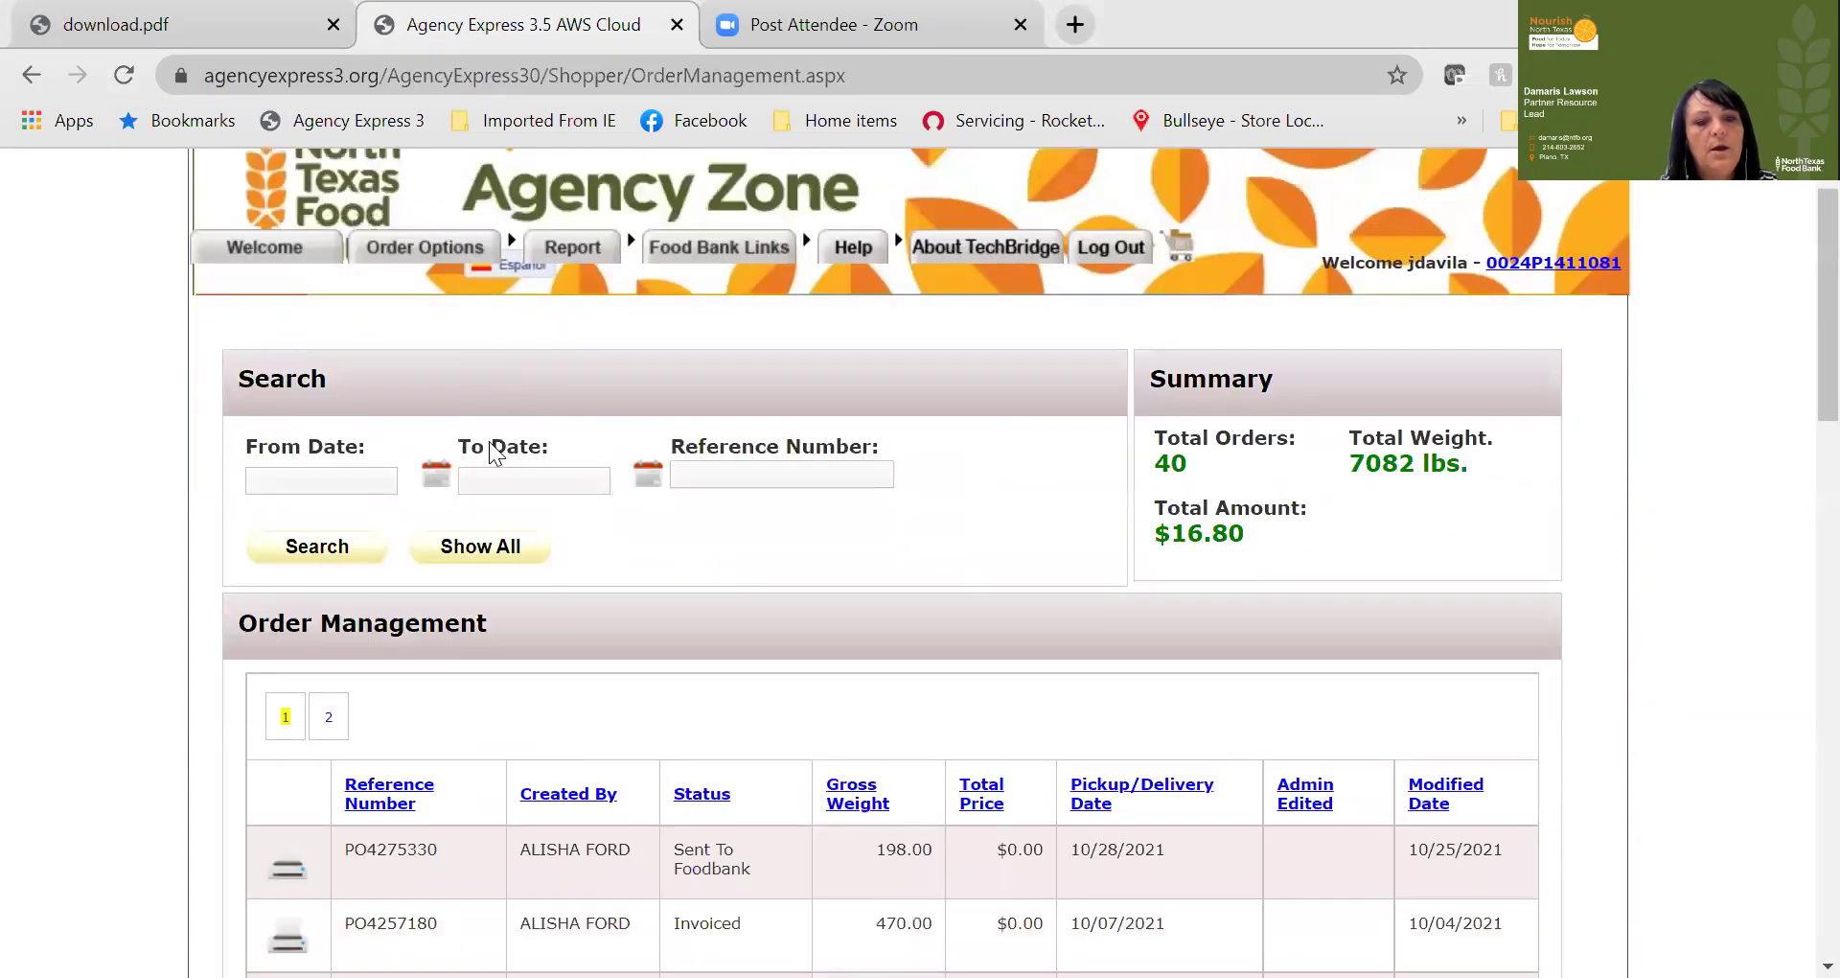
scroll(491, 450, "down", 3)
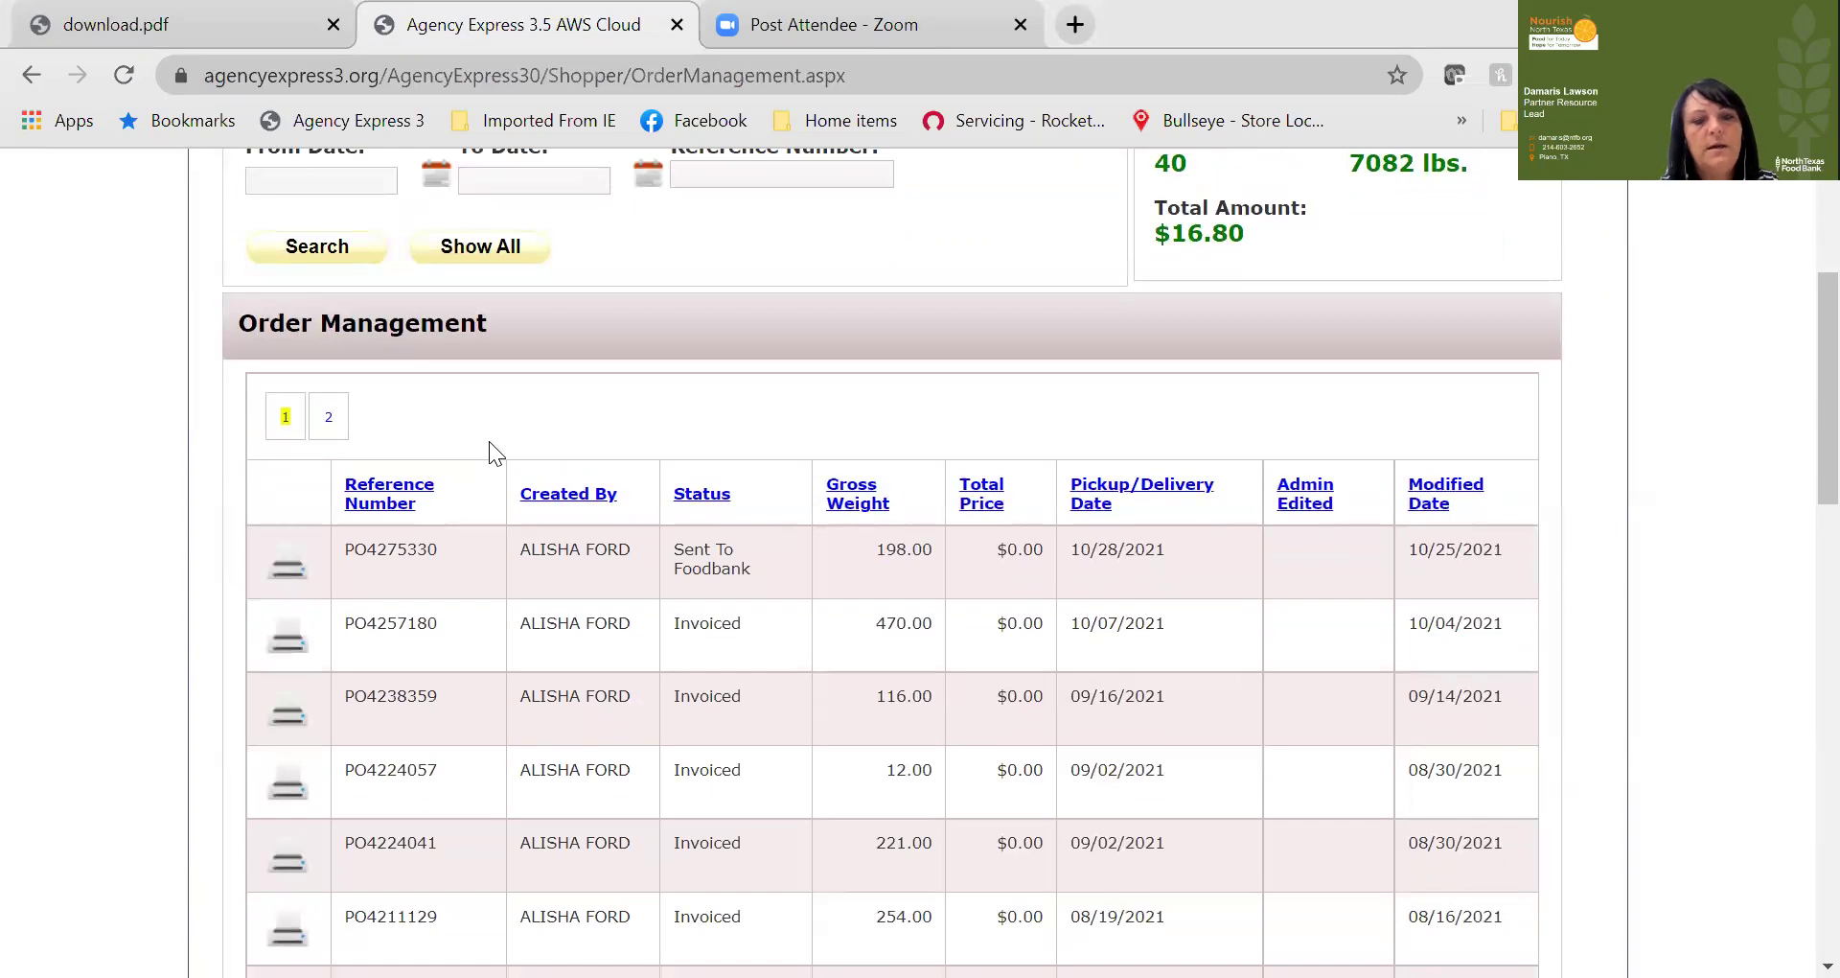
Step: Reload the Order Management list by way of Order Options and check again whether the resubmitted order's status has updated
scroll(491, 451, "left", 5)
scroll(490, 450, "left", 5)
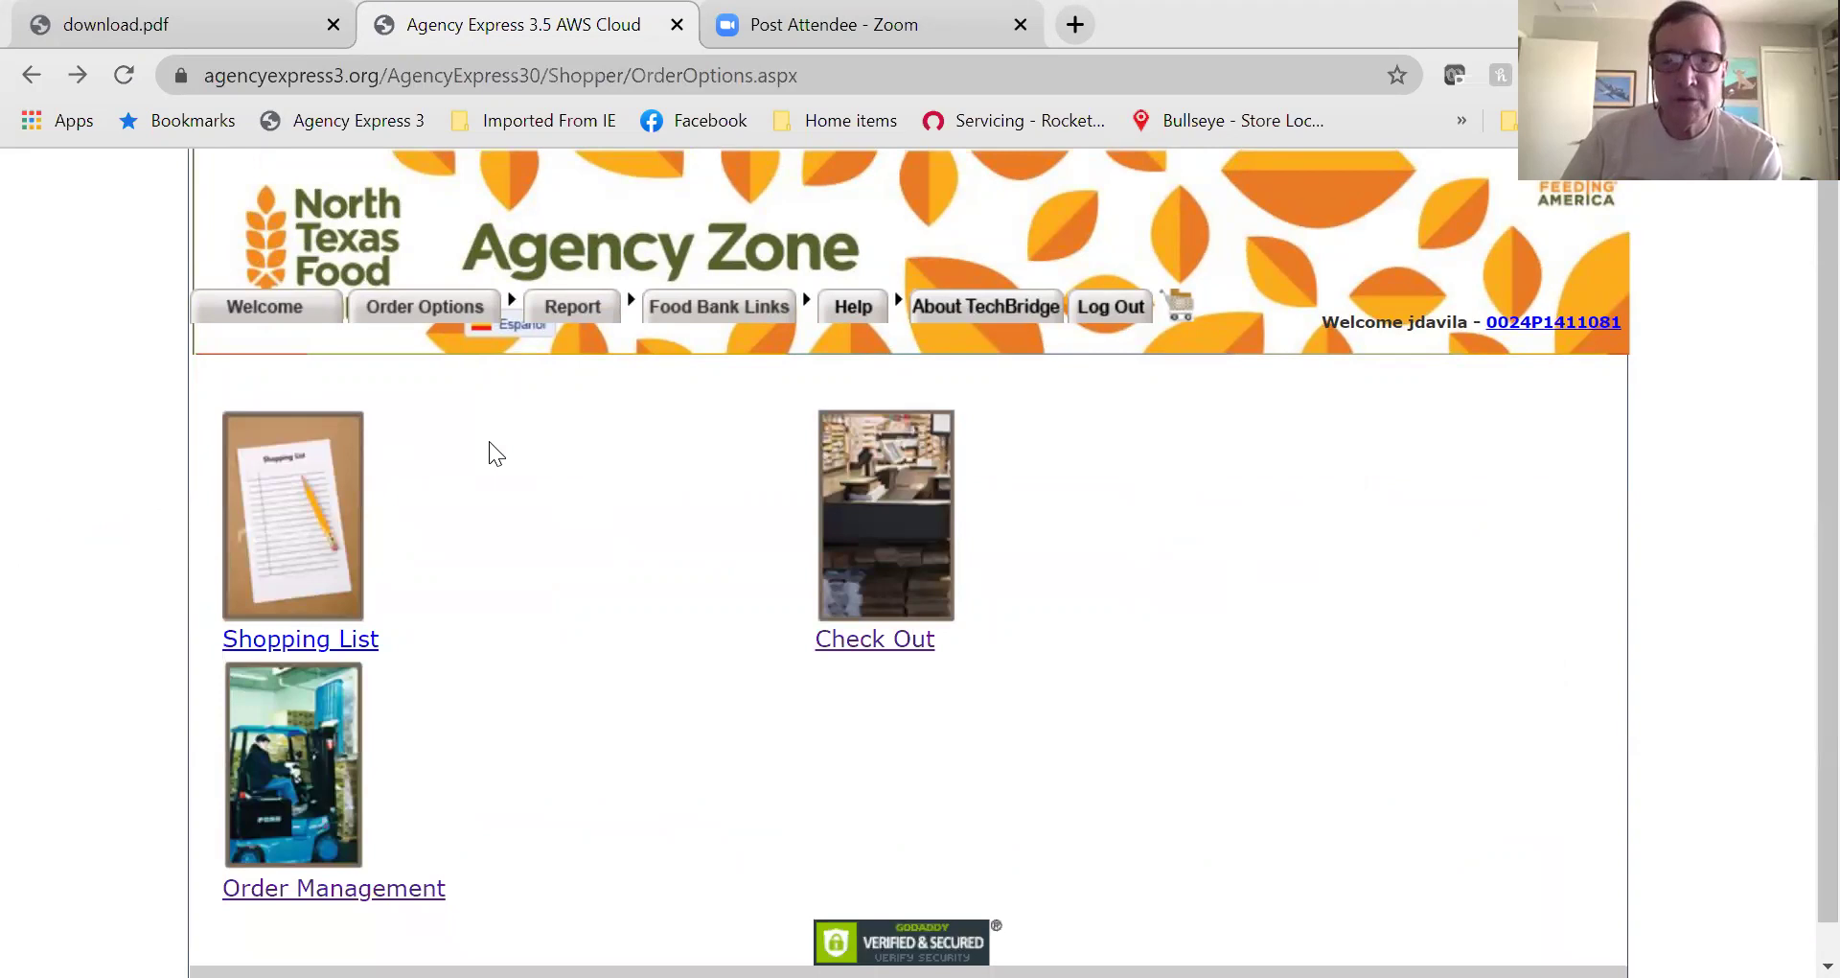
scroll(490, 450, "right", 5)
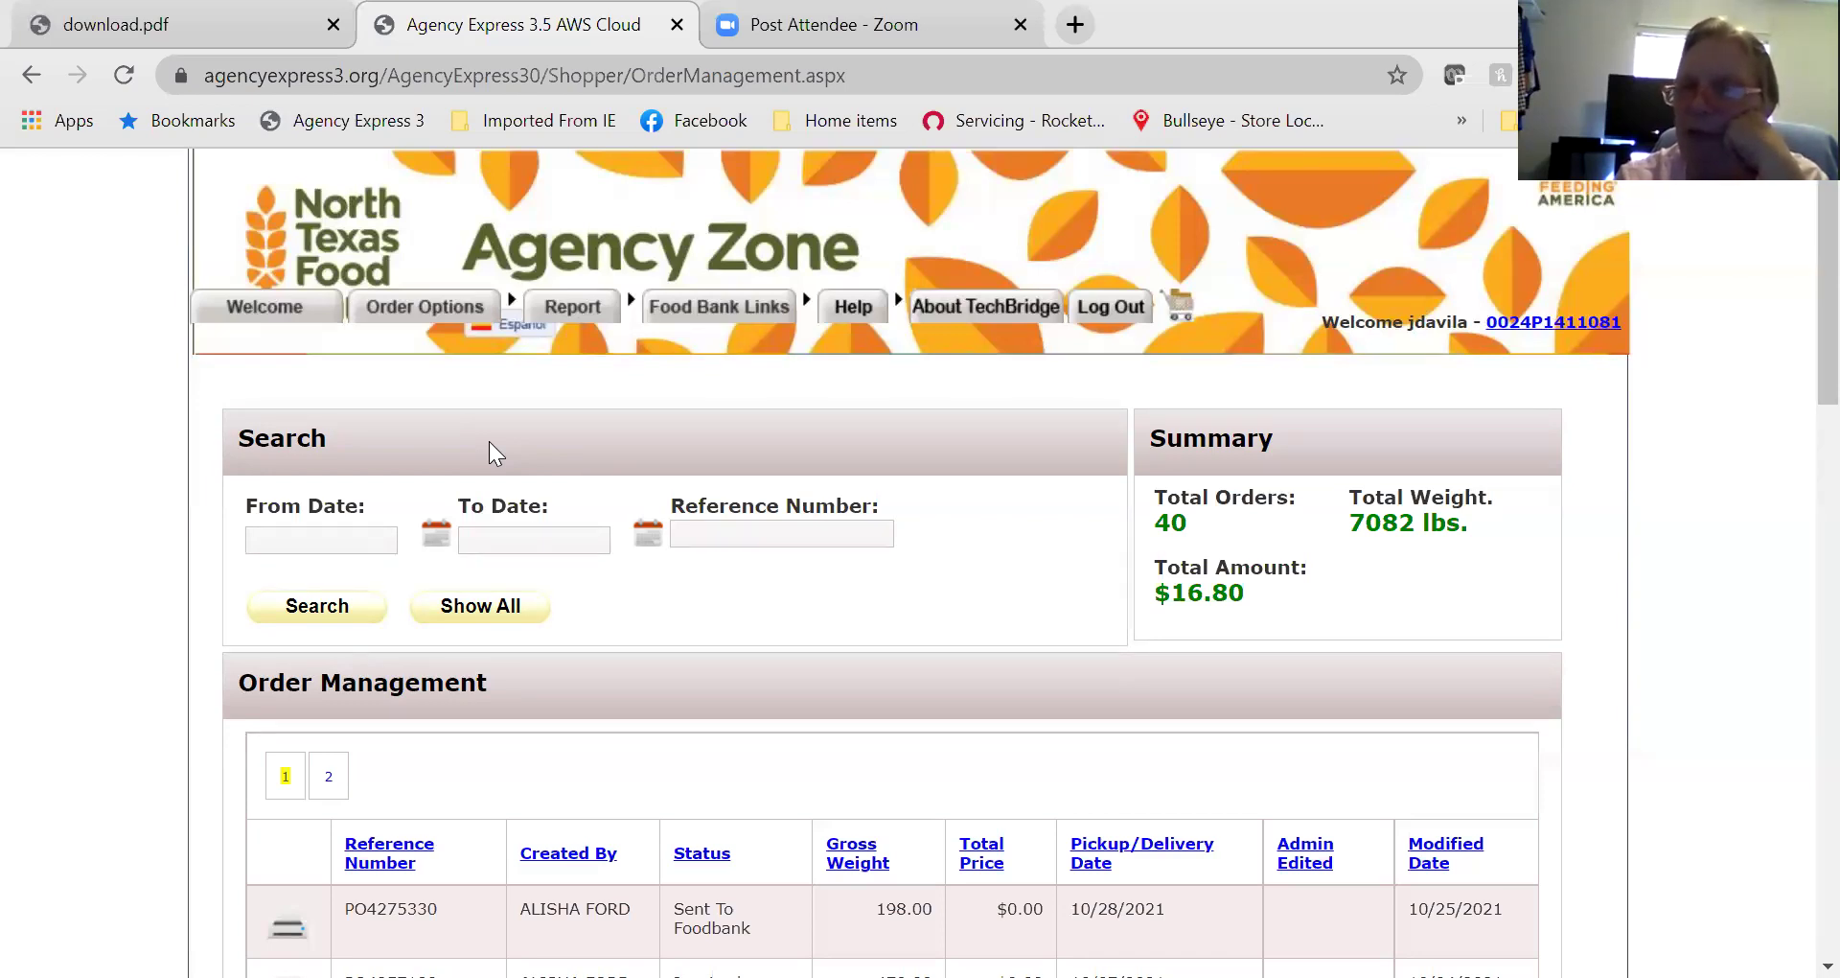
scroll(494, 451, "down", 3)
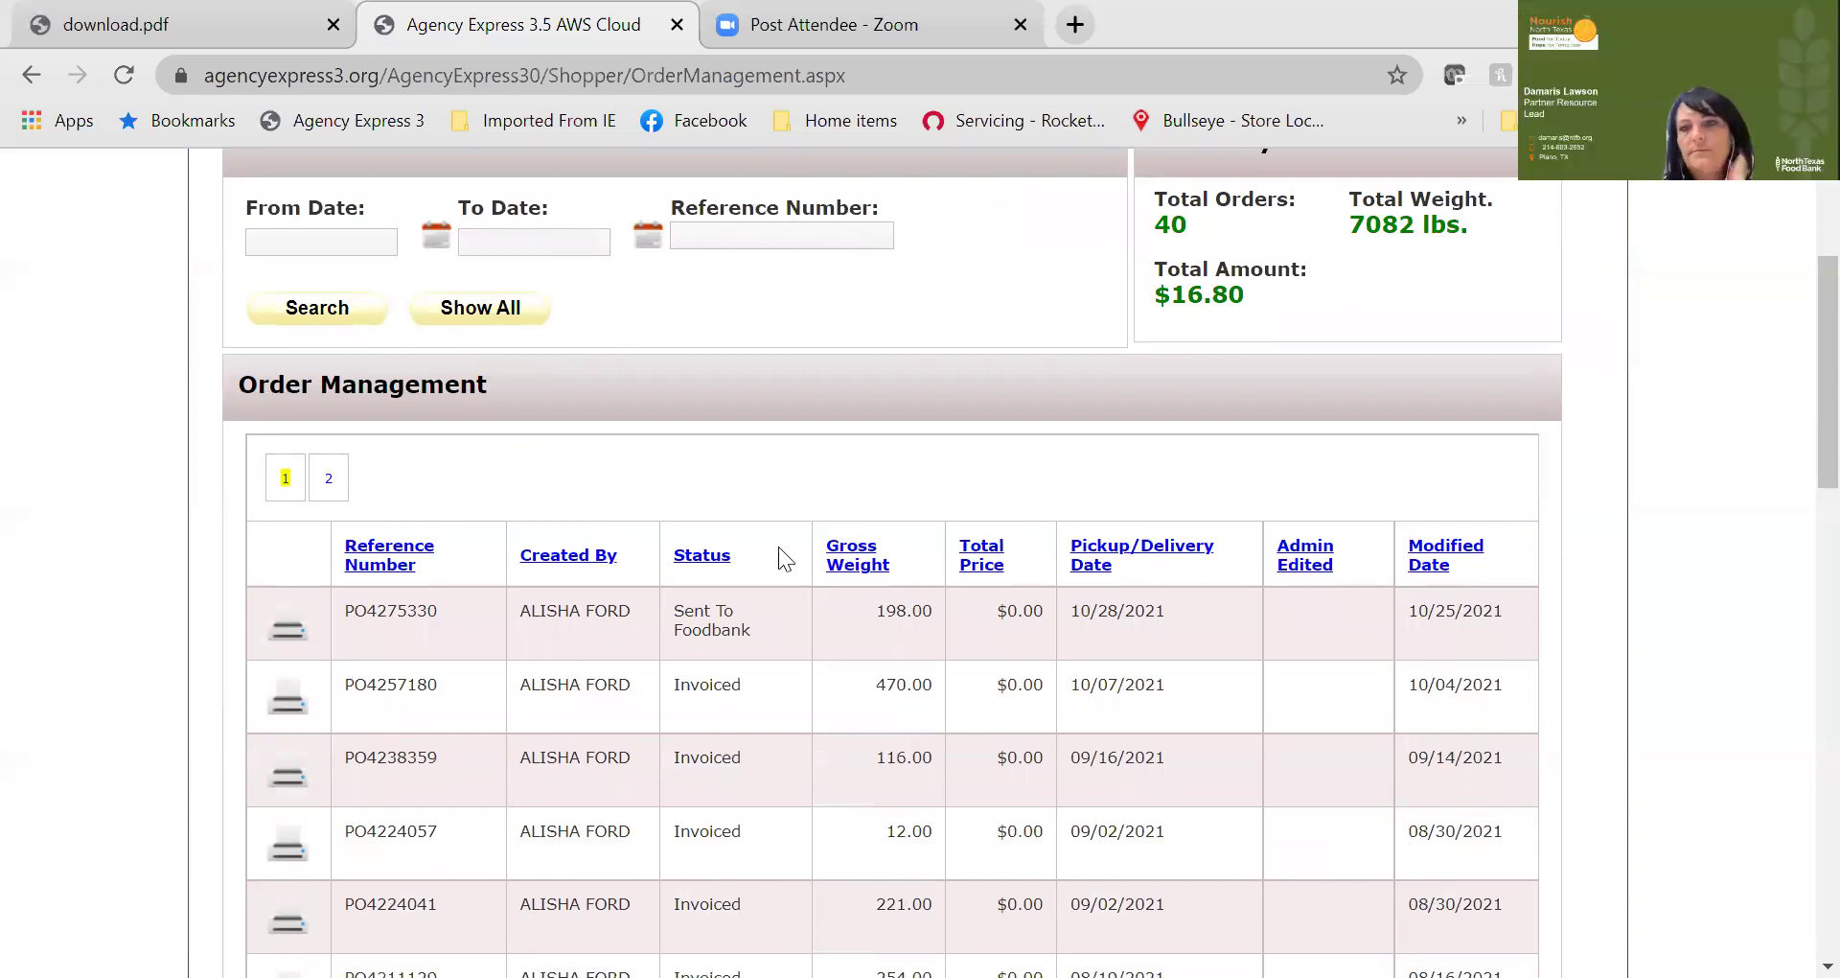
scroll(779, 546, "up", 2)
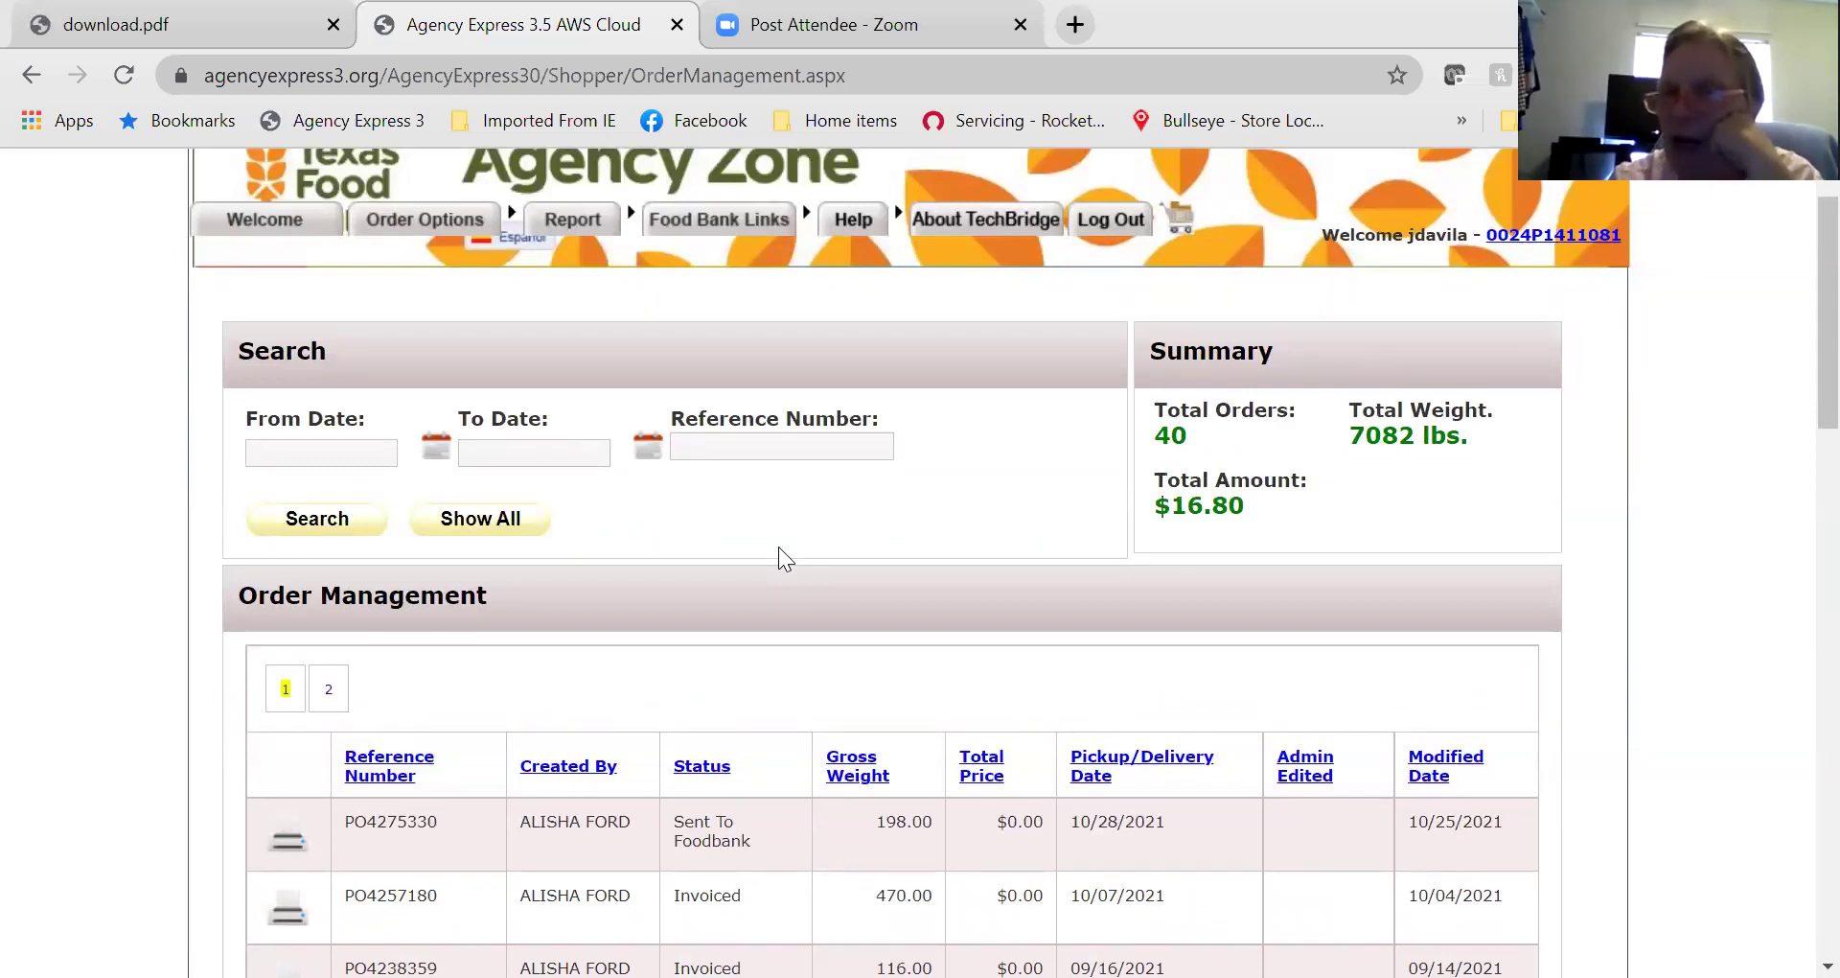
scroll(778, 549, "down", 2)
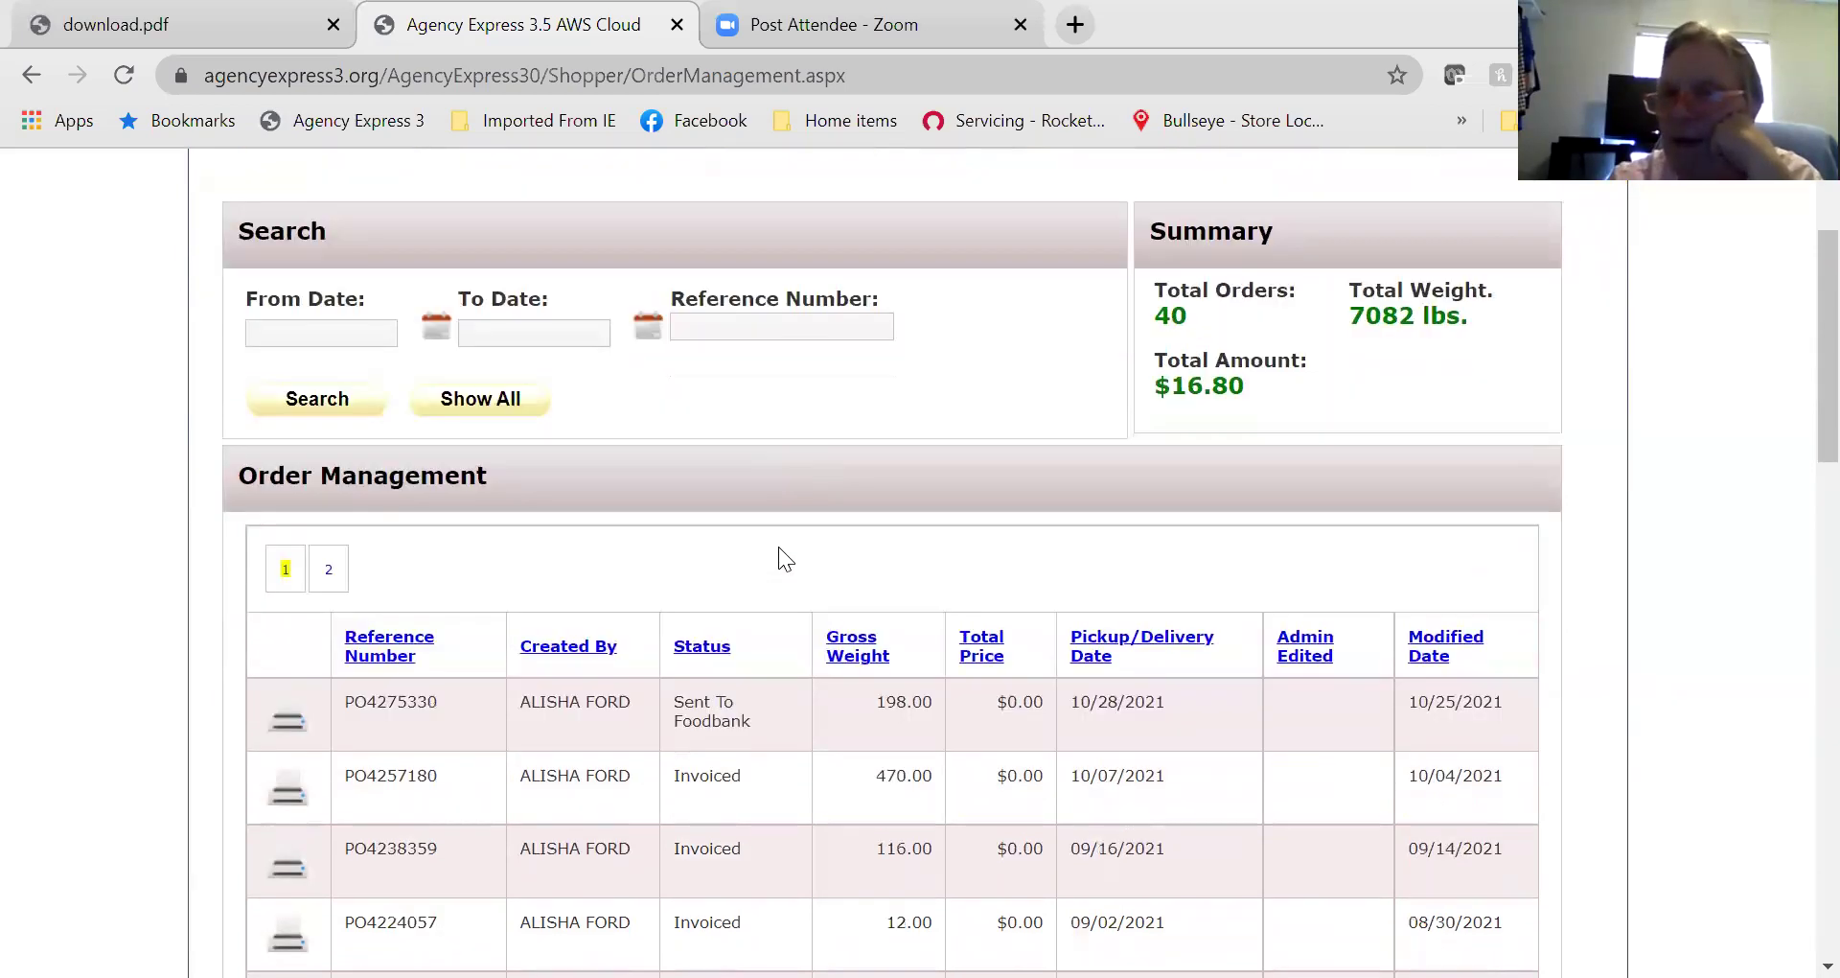